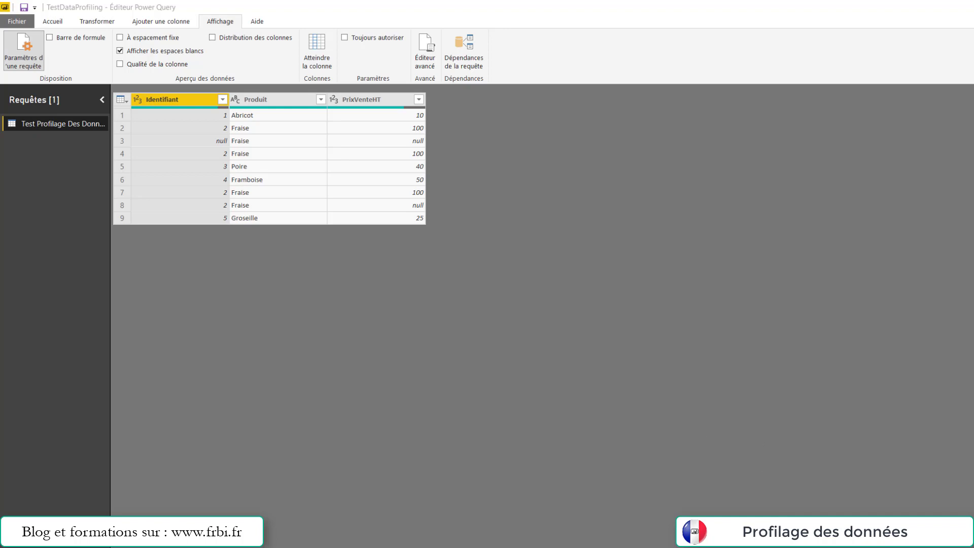
- Check in the global preview features that "Activer le profilage de colonne" is enabled and confirm the options
left_click(19, 25)
mouse_move(49, 268)
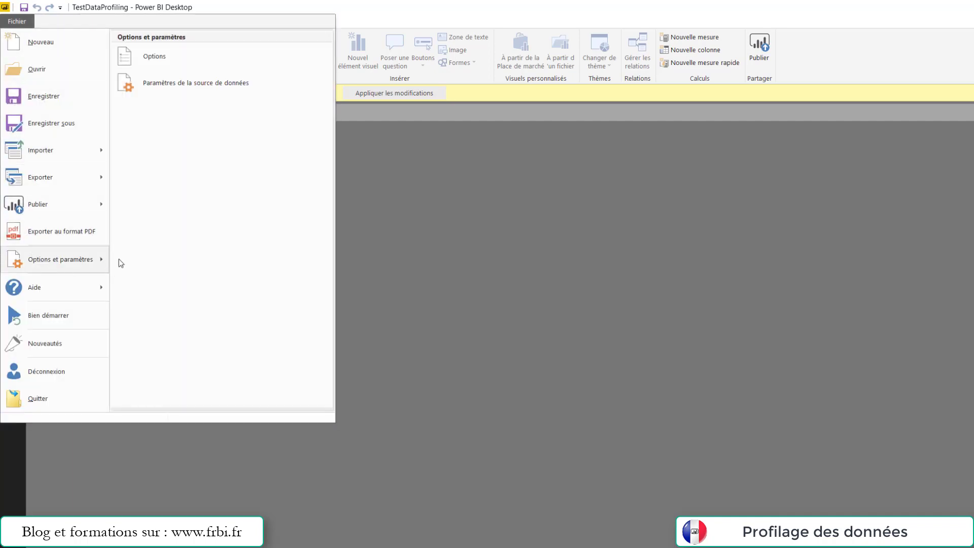
left_click(363, 178)
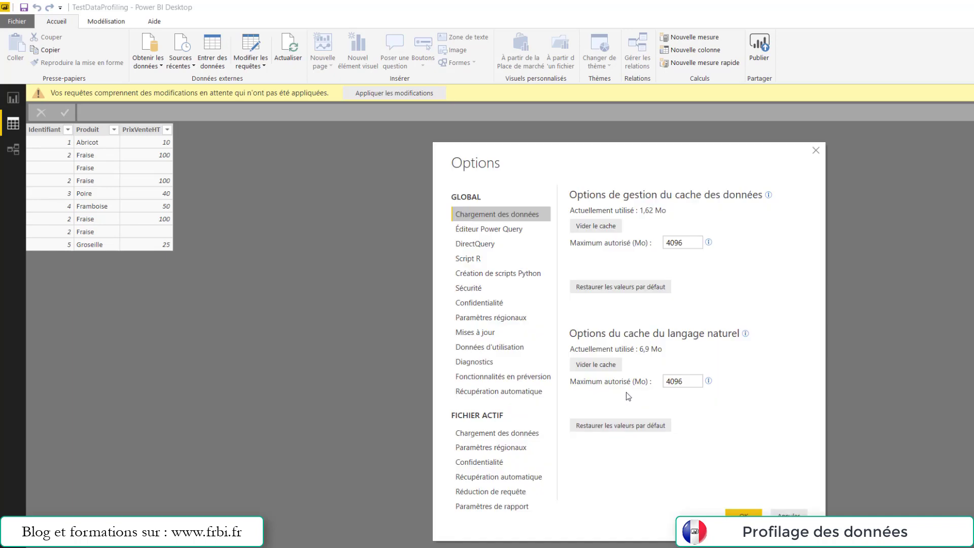
left_click(518, 377)
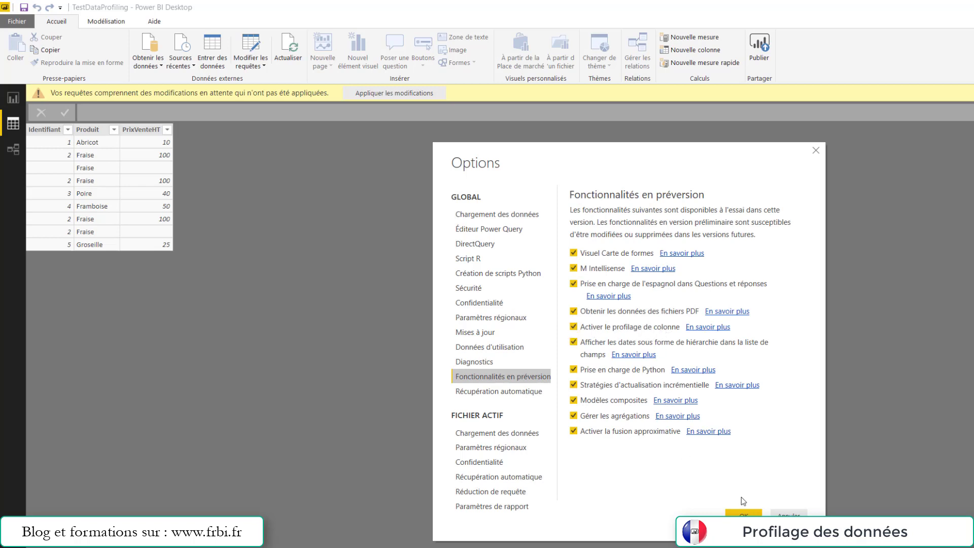
left_click(751, 514)
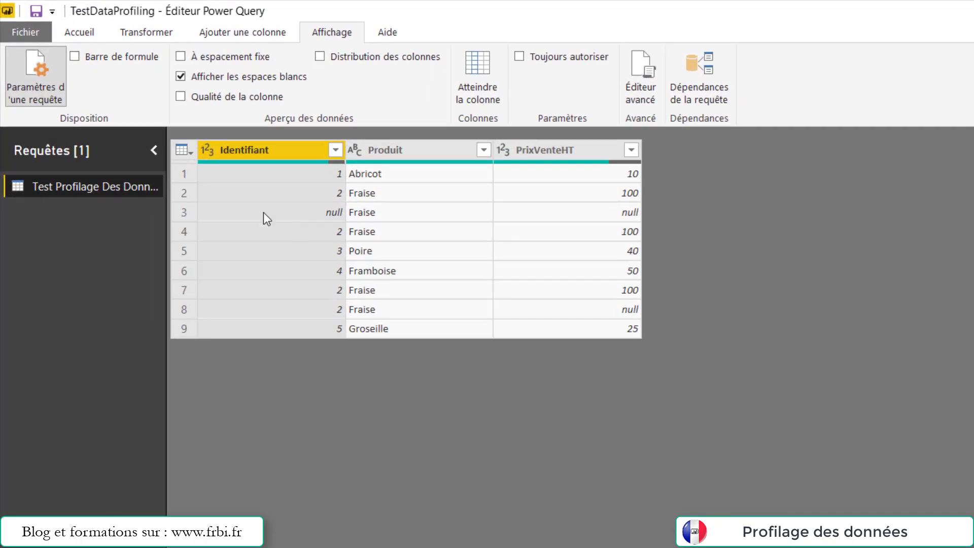
mouse_move(272, 163)
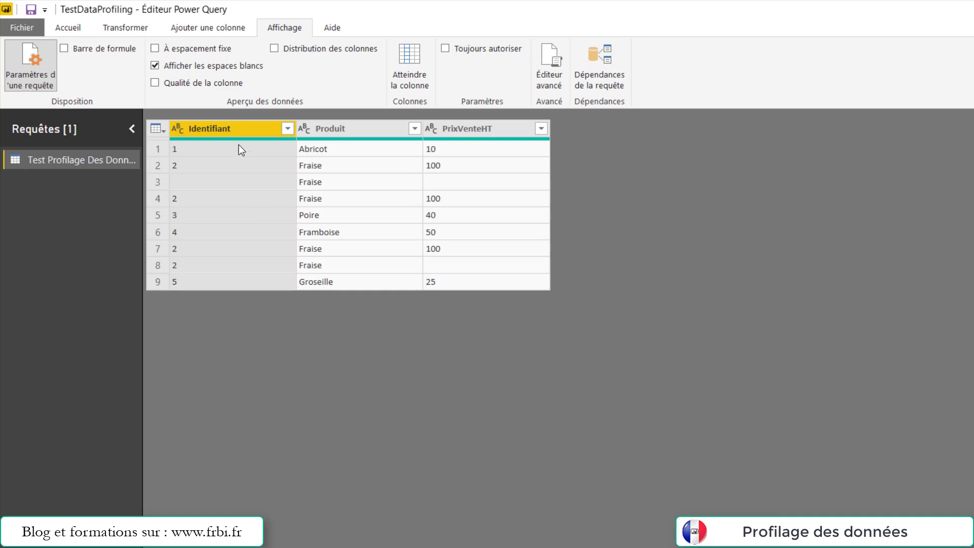
right_click(255, 160)
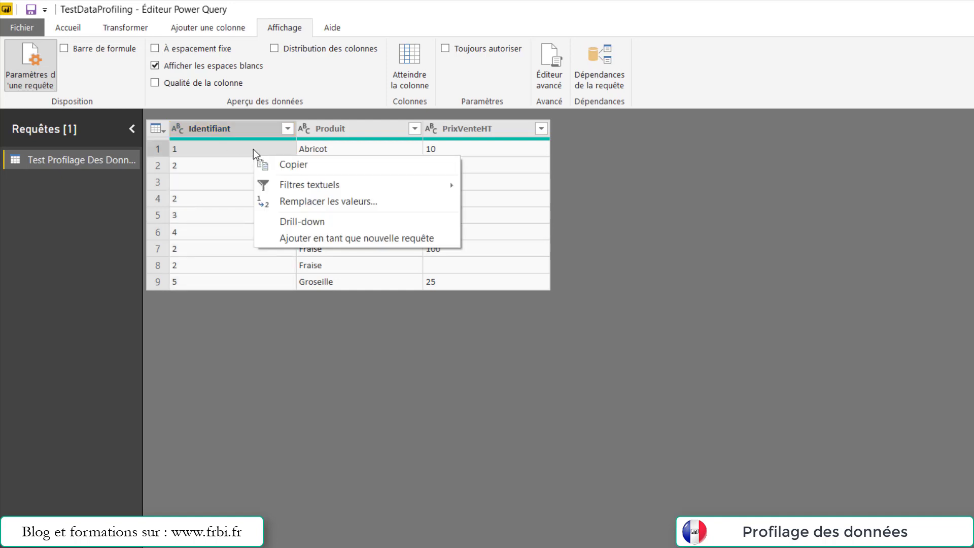
right_click(259, 132)
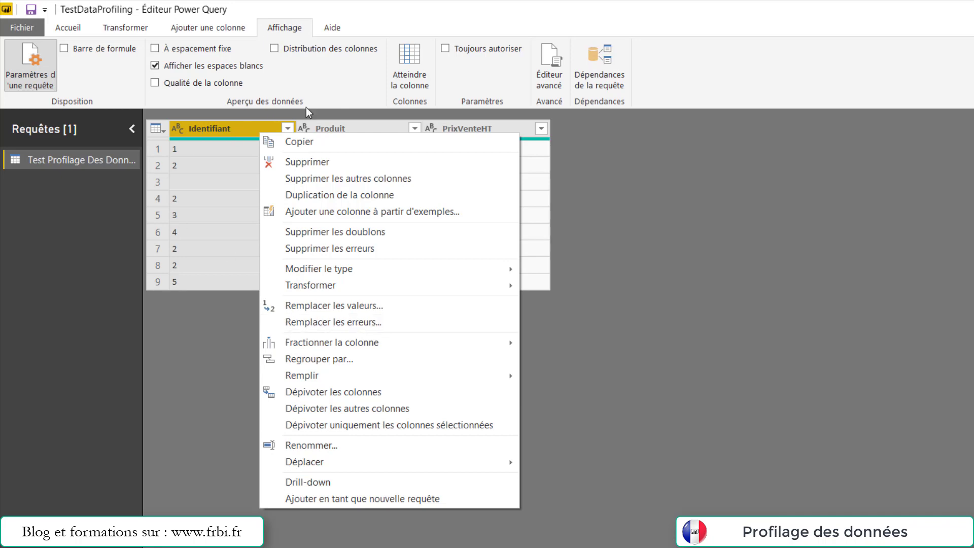
left_click(292, 124)
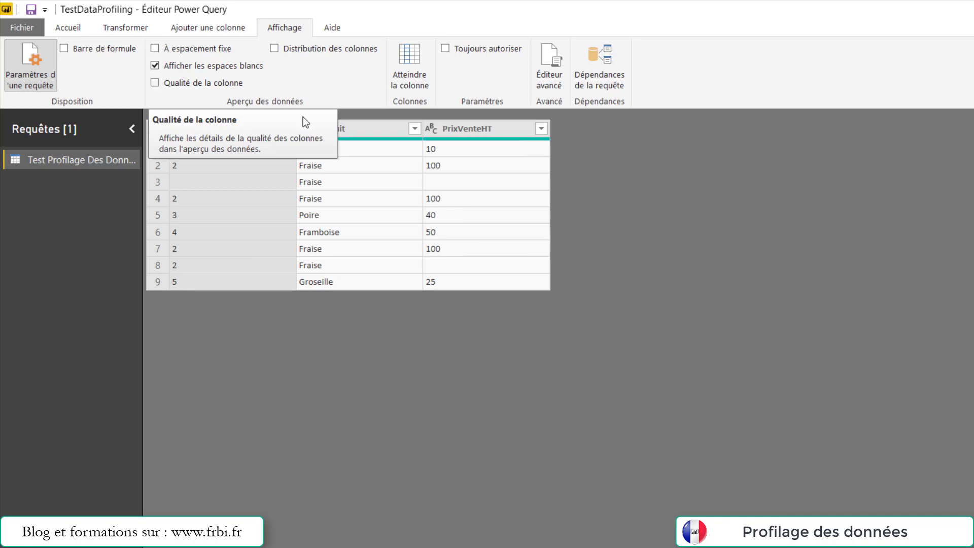
- Show the column quality (Qualité de la colonne) and column distribution (Distribution des colonnes) profiles in the data preview
left_click(175, 83)
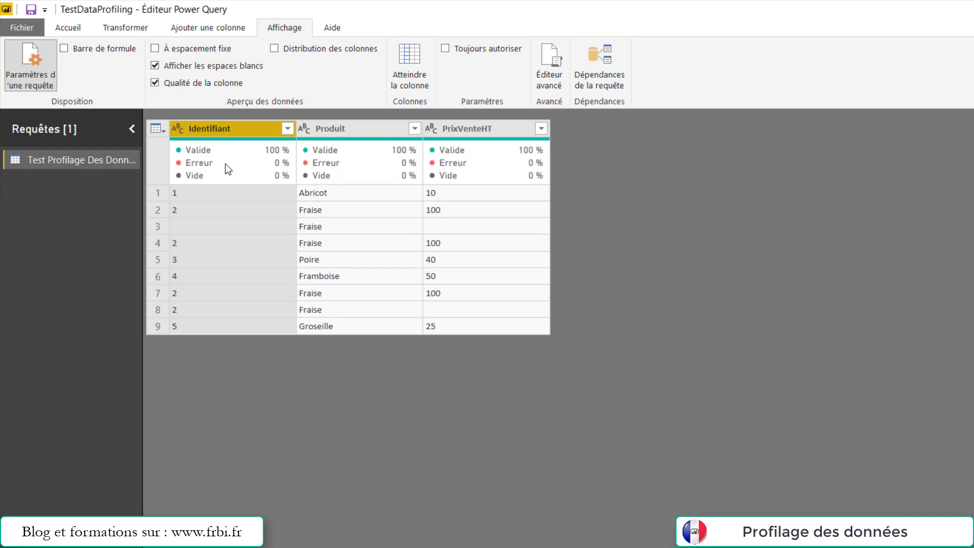
mouse_move(284, 152)
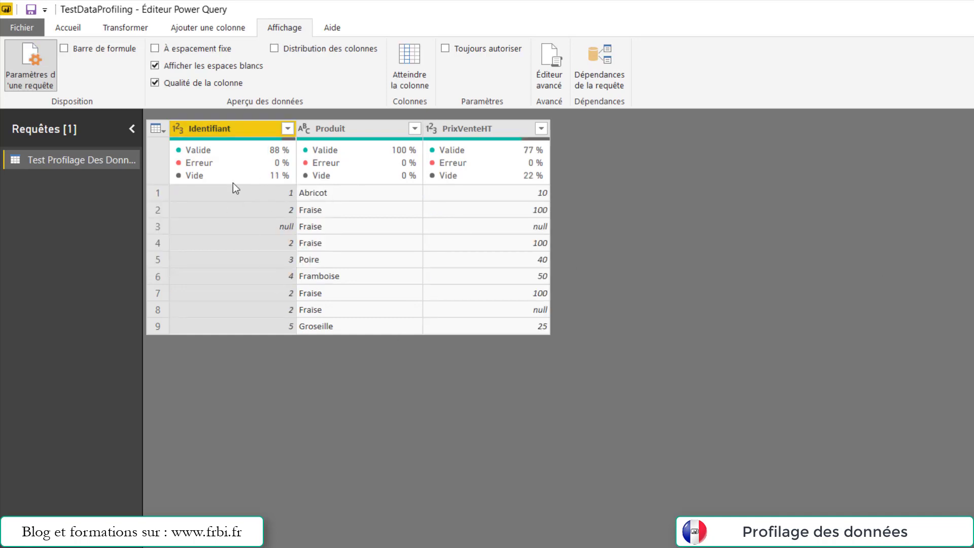
mouse_move(206, 173)
left_click(286, 47)
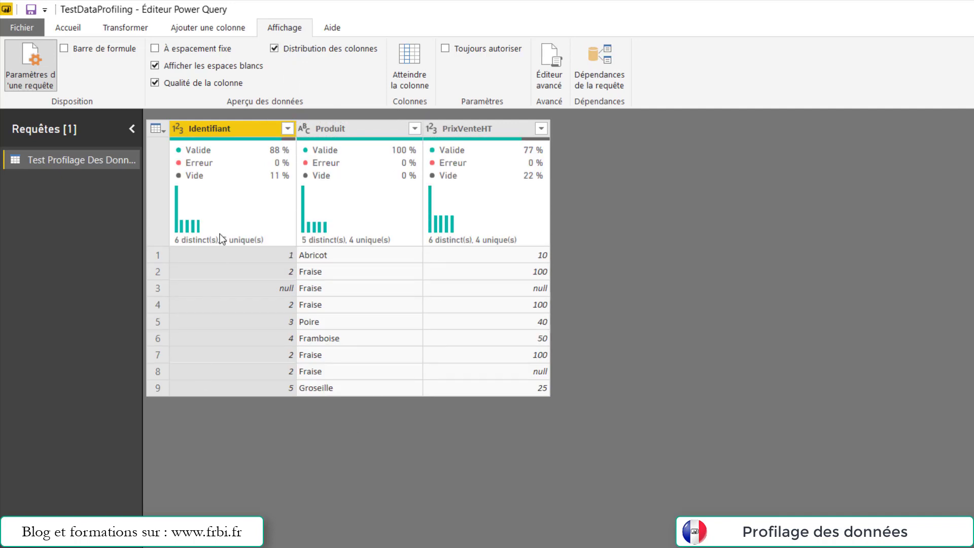
mouse_move(179, 226)
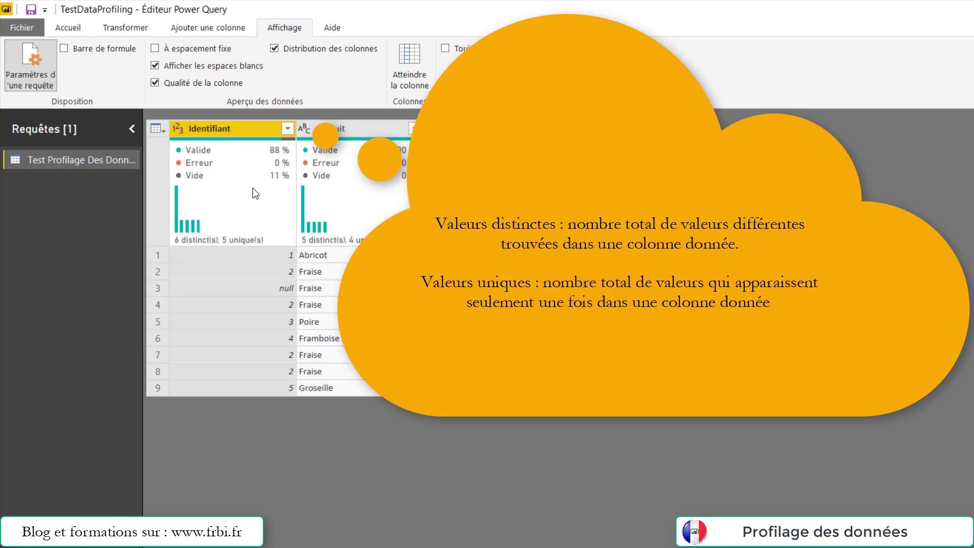
- Remove the empty items and the duplicates from the Identifiant column using its profiling suggestions
mouse_move(245, 172)
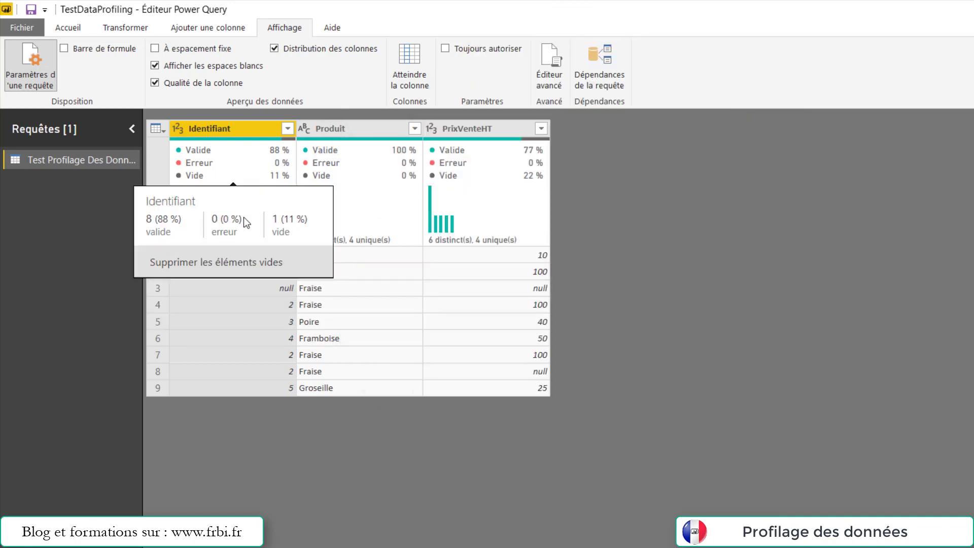
left_click(200, 263)
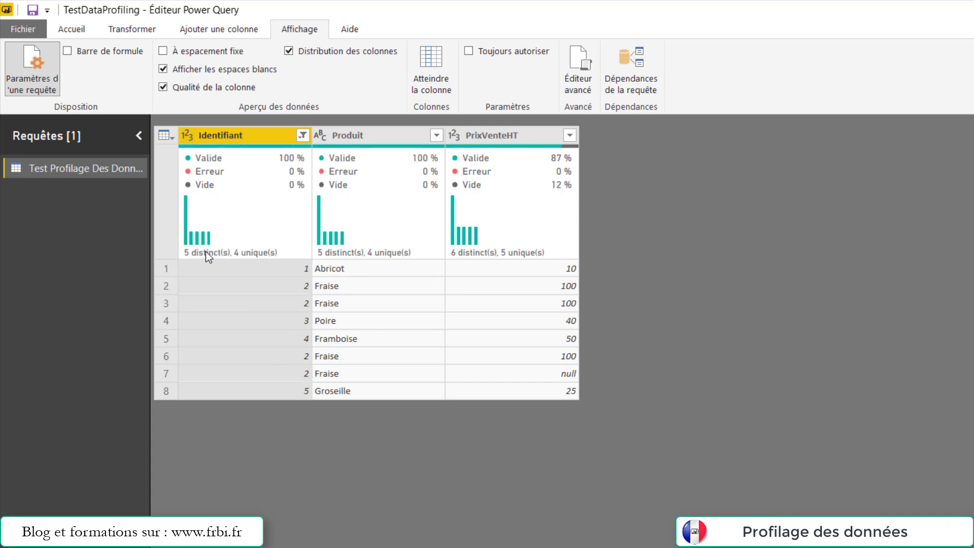
mouse_move(206, 253)
left_click(206, 345)
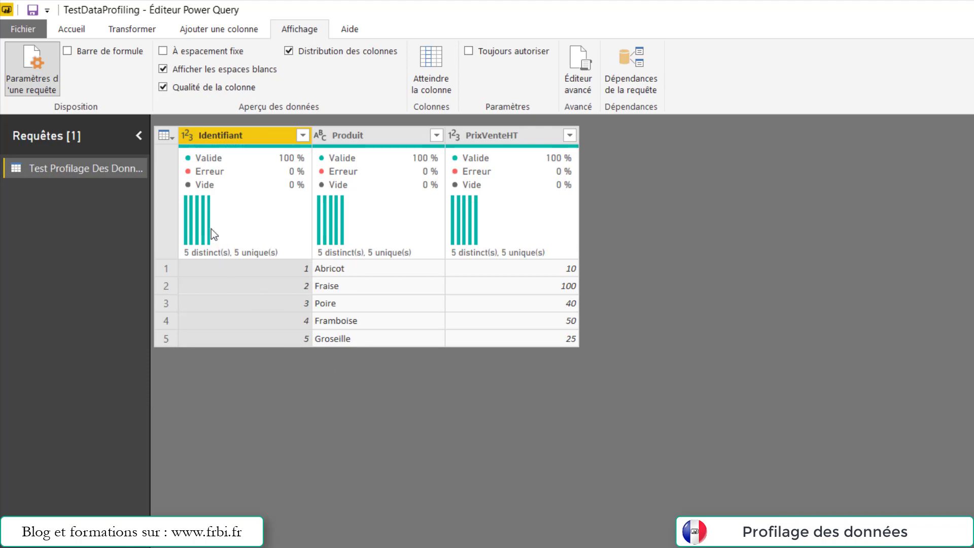
mouse_move(189, 226)
- Examine the Table.SelectRows and Table.Distinct steps in the query's M code in the advanced editor and close it without changes
left_click(84, 33)
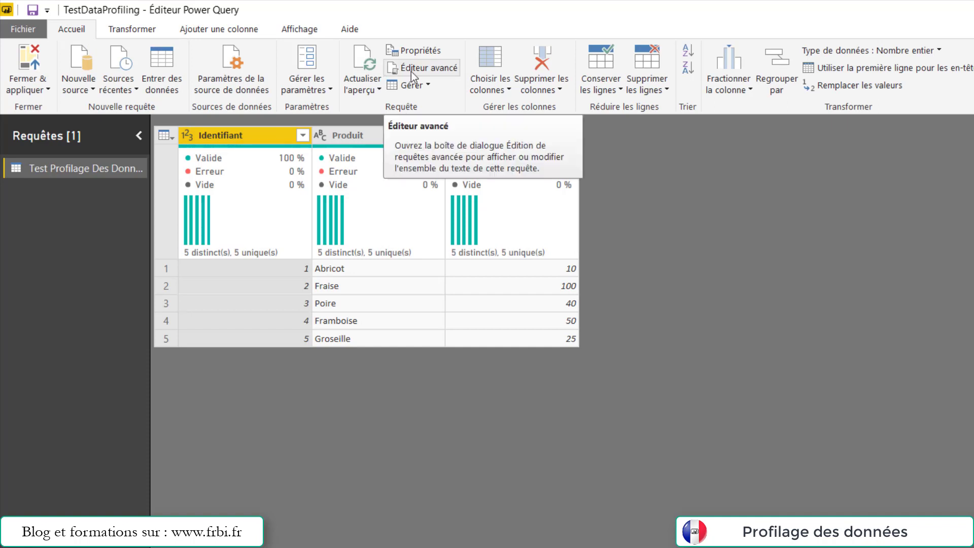
left_click(442, 73)
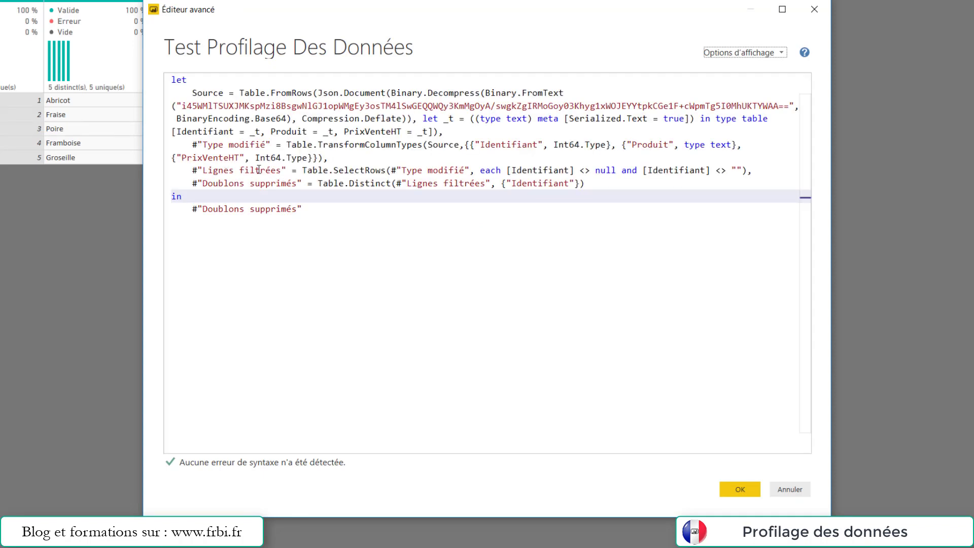
left_click_drag(323, 170, 742, 170)
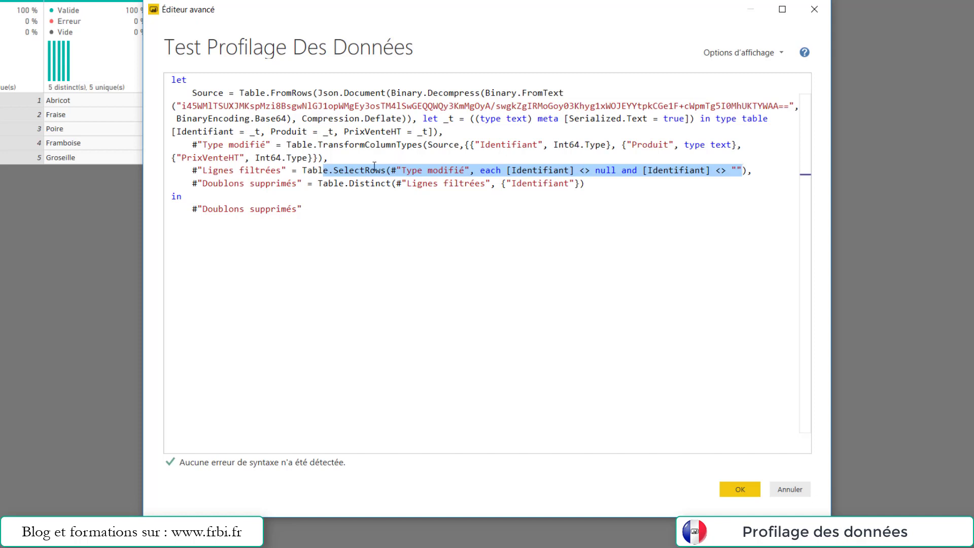
left_click(734, 171)
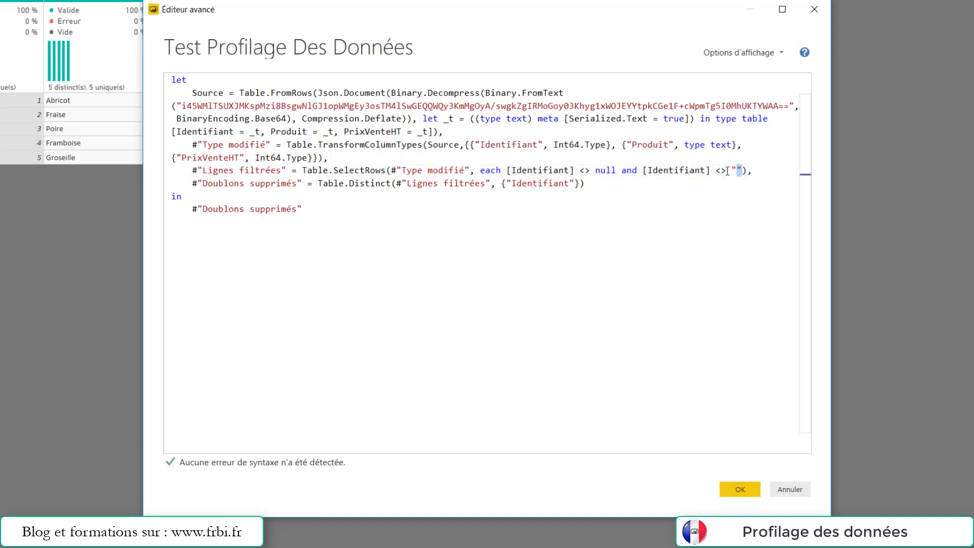
double_click(734, 170)
left_click_drag(204, 184, 589, 188)
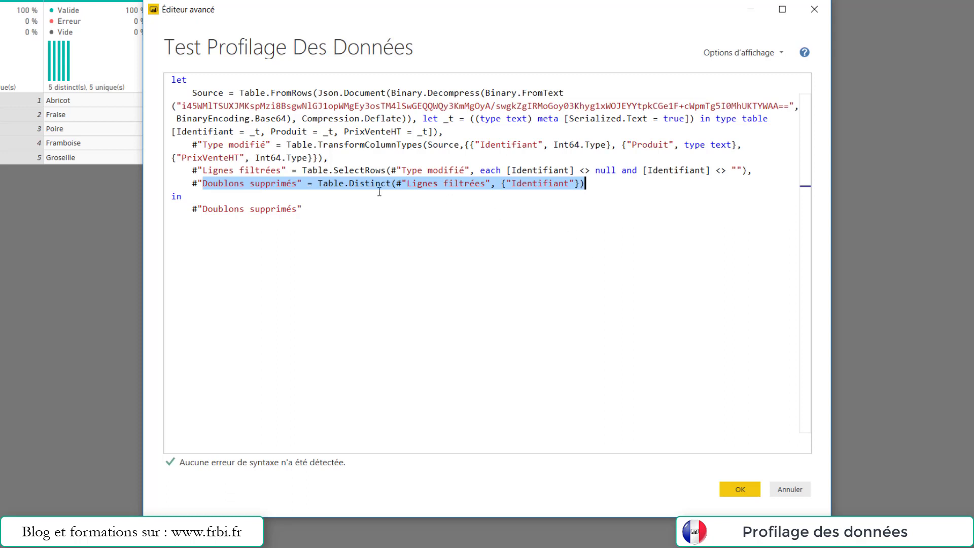
left_click(336, 184)
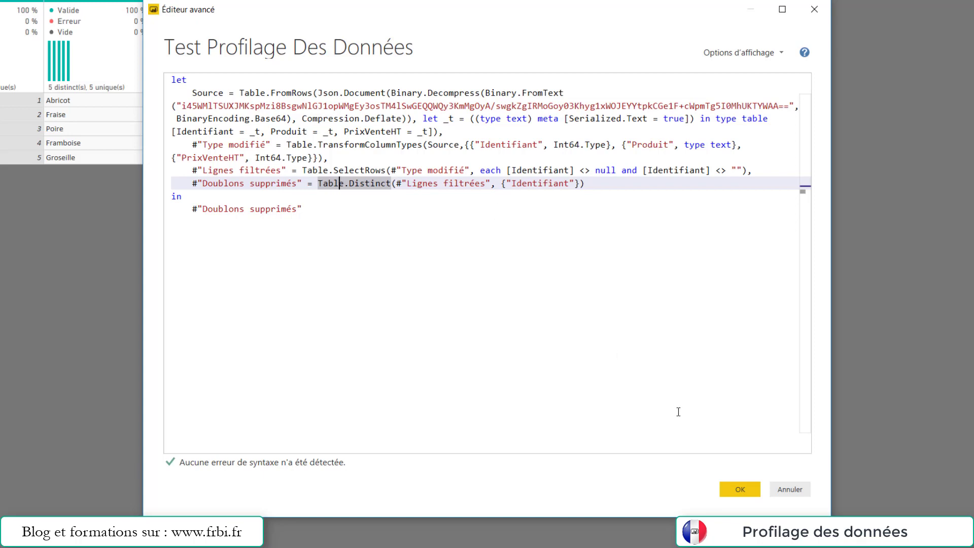
left_click(790, 489)
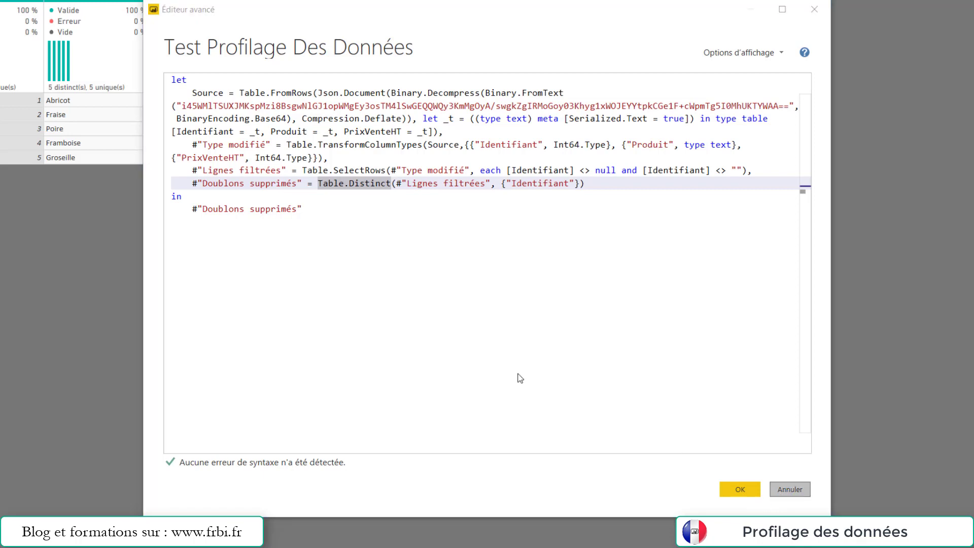
left_click(554, 296)
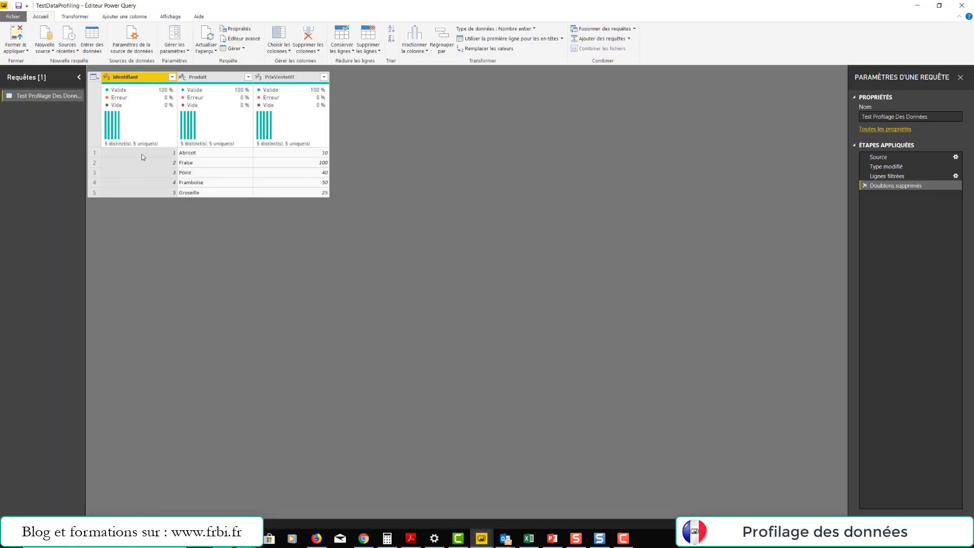
right_click(144, 154)
left_click(139, 68)
right_click(139, 75)
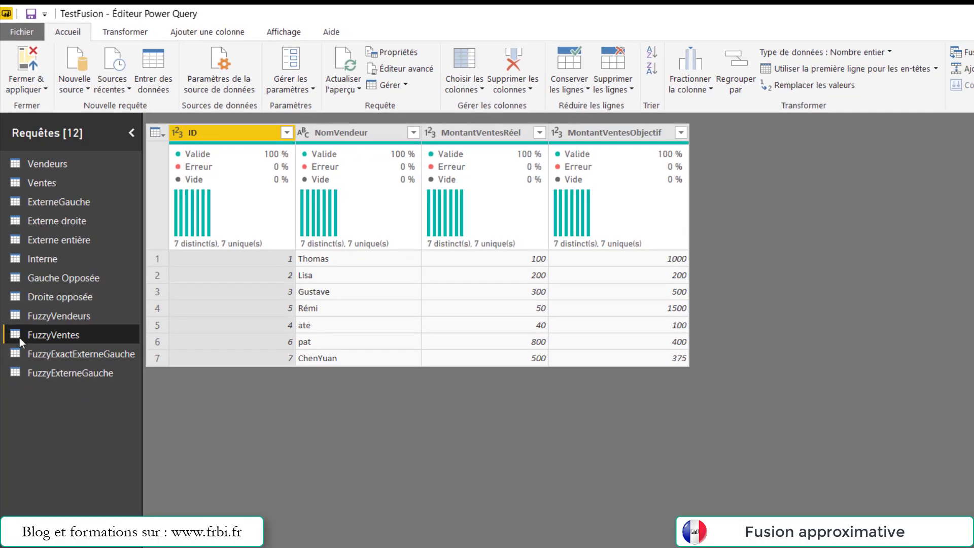
- Compare the seller names in the FuzzyVendeurs query with those in the FuzzyVentes query
left_click(63, 284)
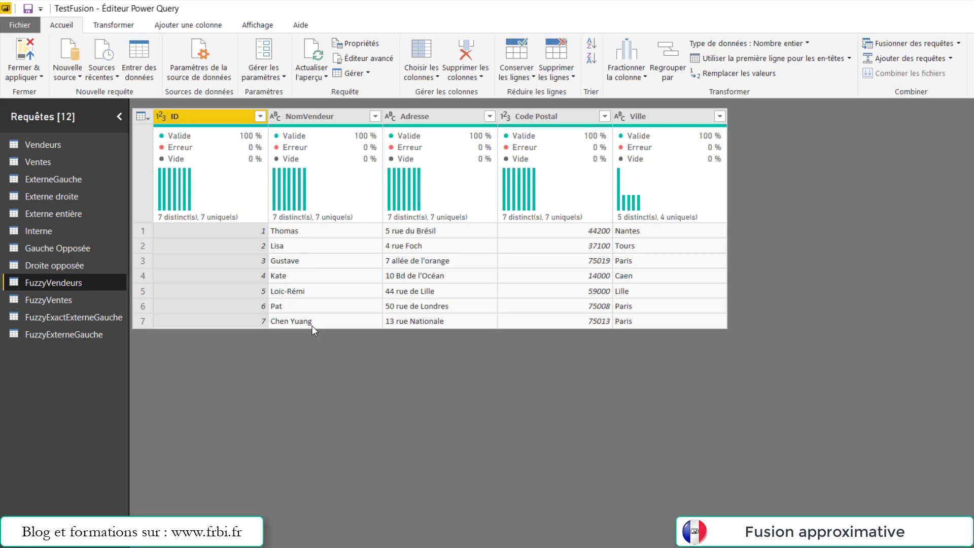
left_click(85, 299)
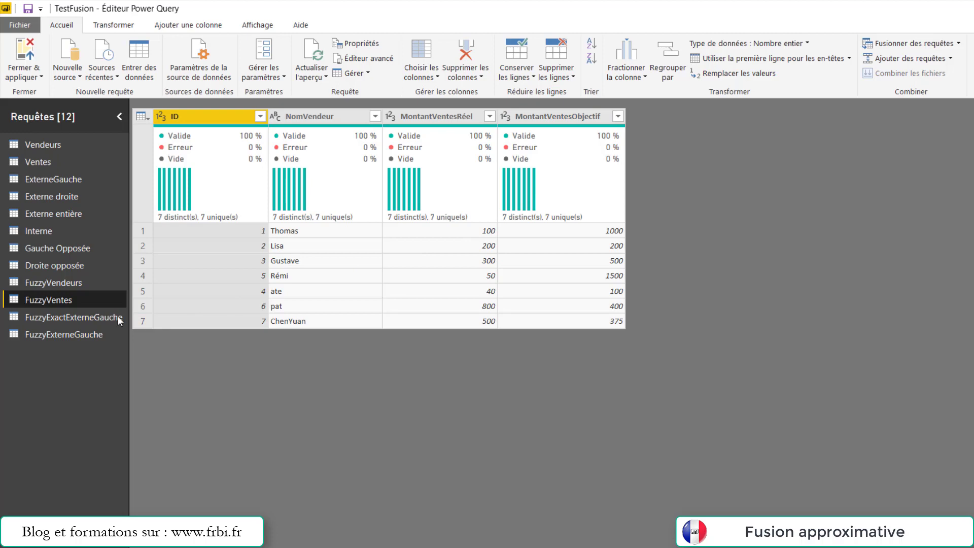
- Set up a merge as a new query of FuzzyVendeurs with FuzzyVentes, matching both tables on the NomVendeur column
left_click(86, 285)
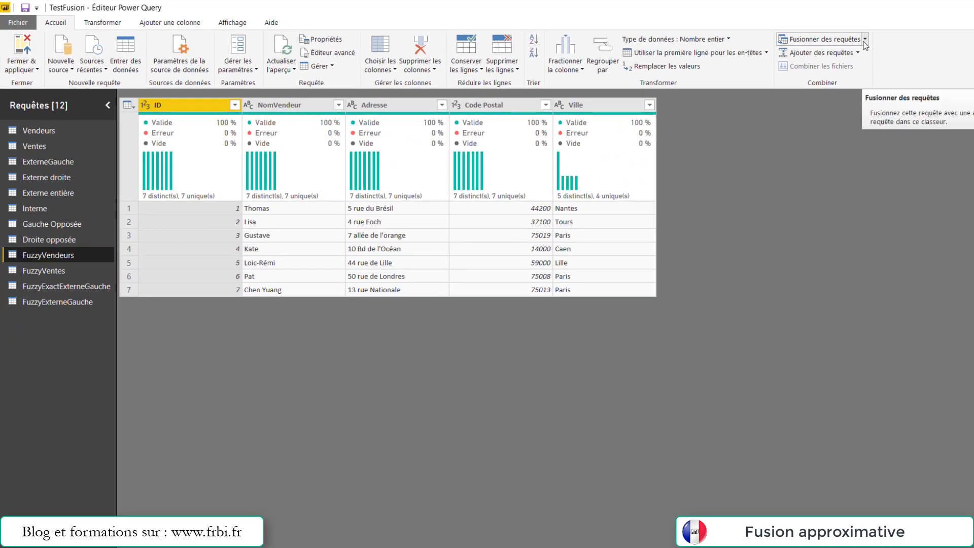
left_click(864, 40)
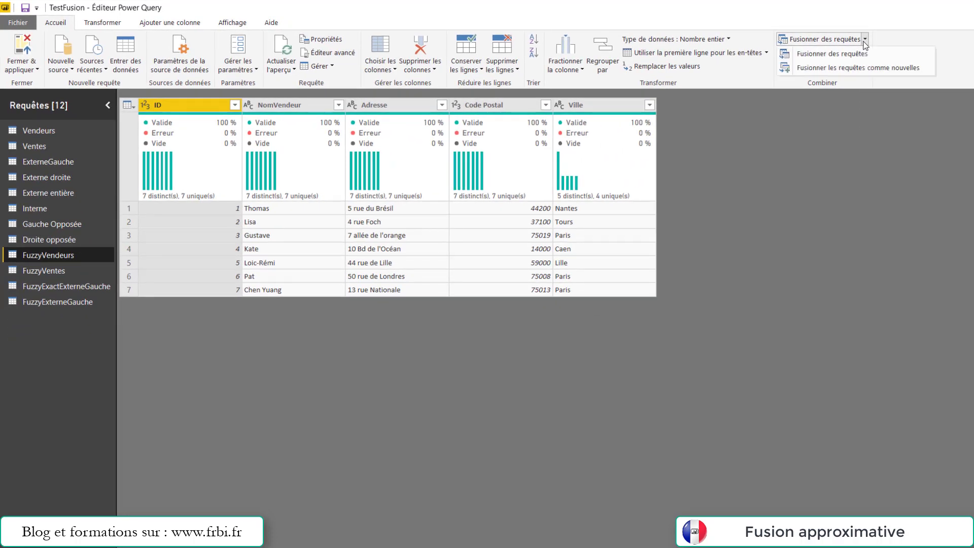
left_click(847, 69)
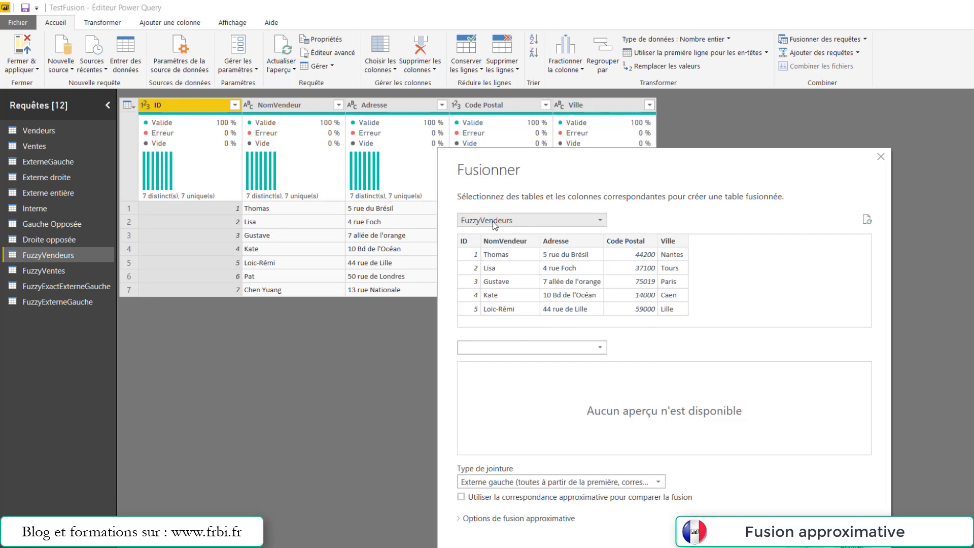
left_click(524, 243)
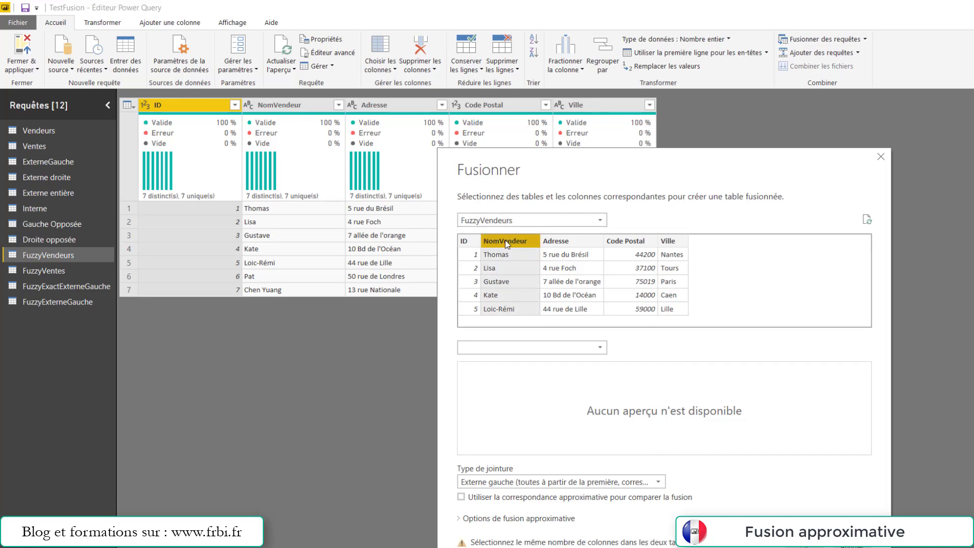
left_click(530, 353)
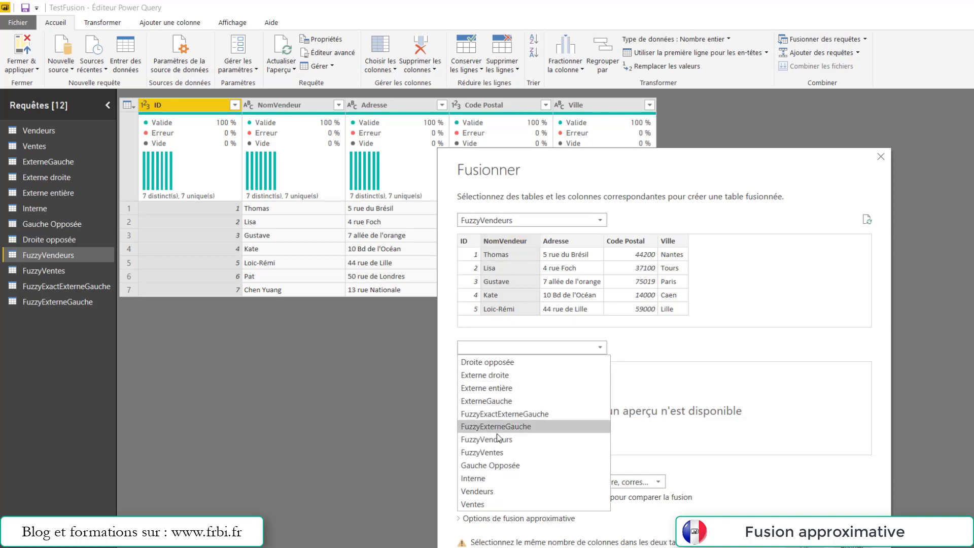
left_click(506, 455)
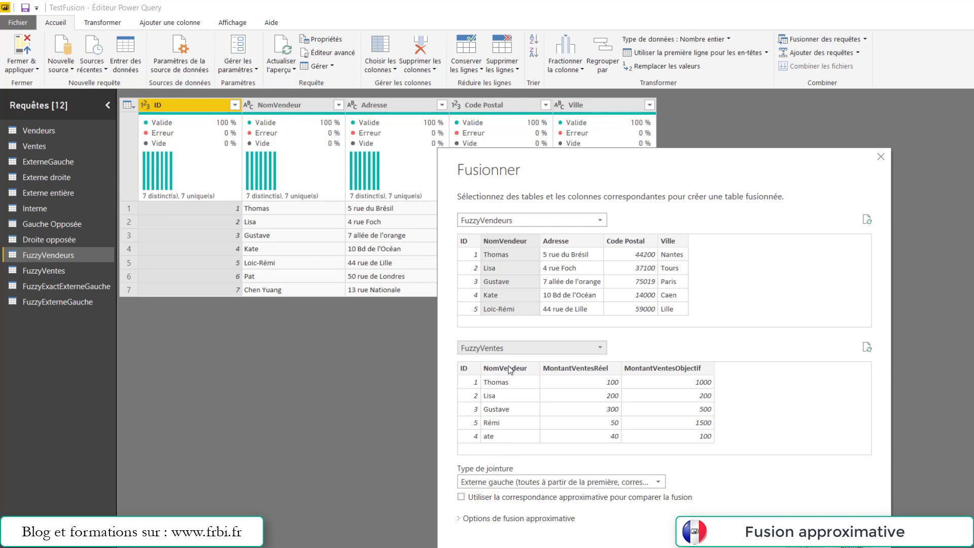
left_click(510, 368)
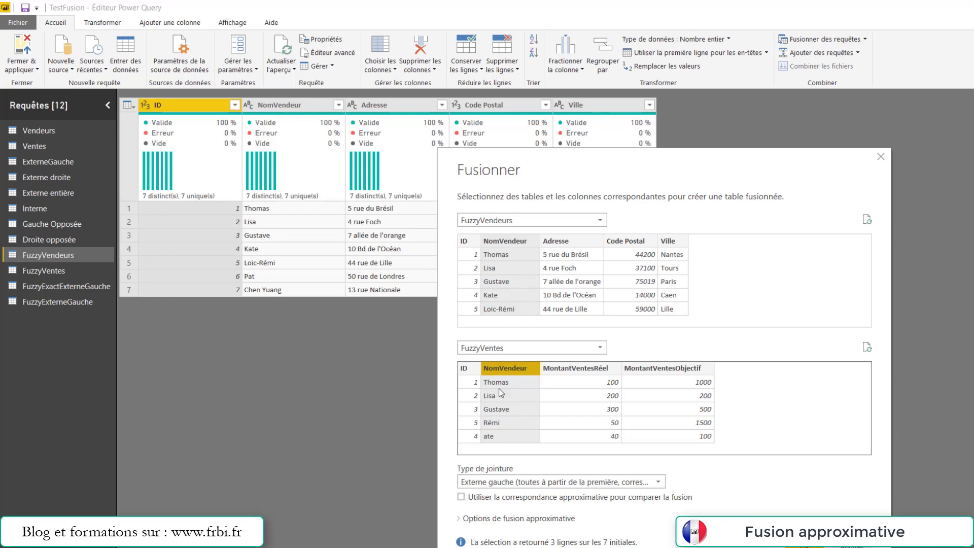
- Enable approximate matching for the merge, review its fuzzy options leaving them at their defaults, and create the merged query
left_click(461, 497)
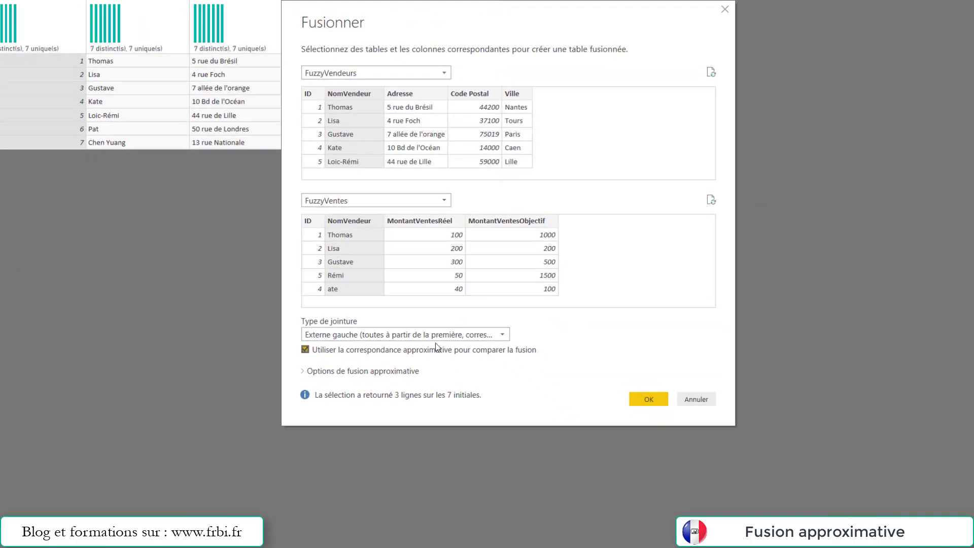
left_click(303, 370)
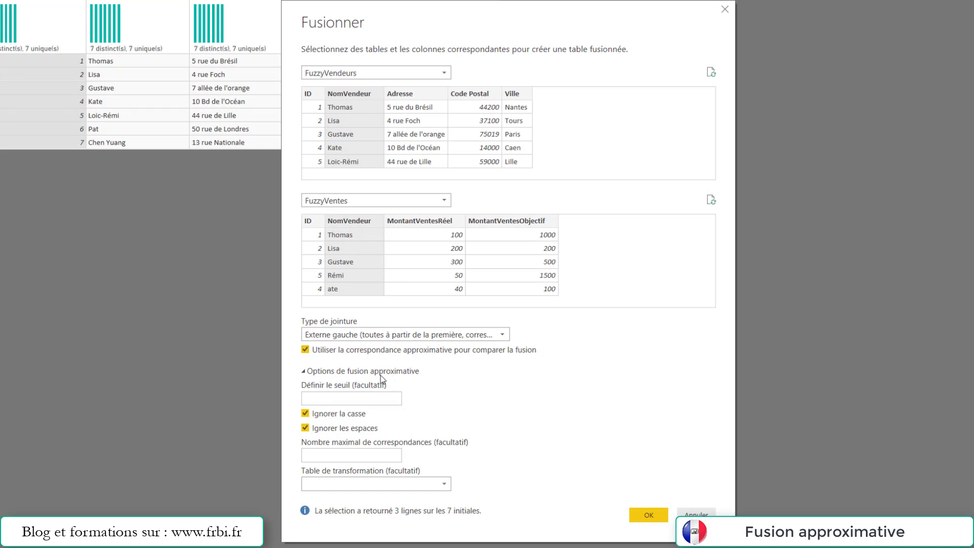
left_click(345, 397)
left_click(423, 491)
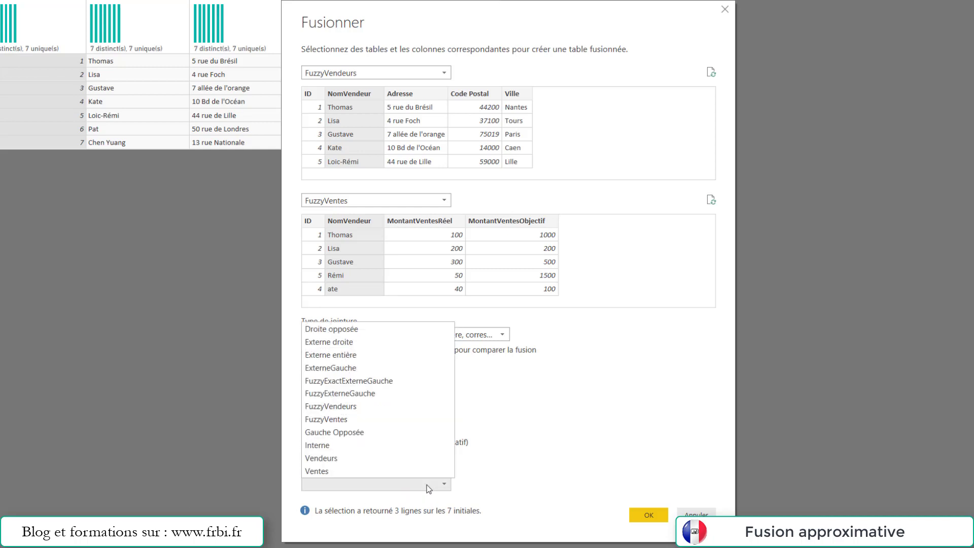
left_click(495, 487)
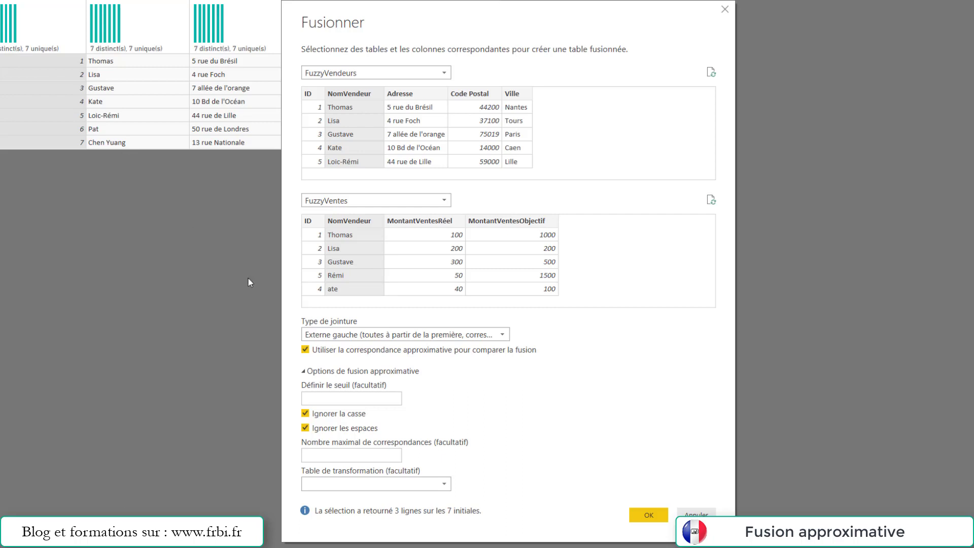
left_click(648, 514)
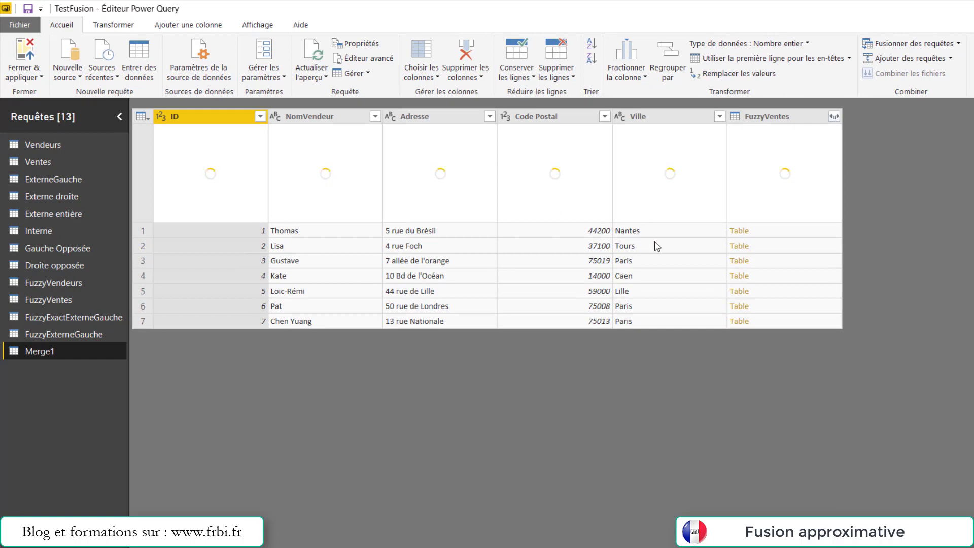
- Expand the merged FuzzyVentes column to NomVendeur, MontantVentesRéel and MontantVentesObjectif, leaving out ID and keeping the original column name as prefix
left_click(834, 118)
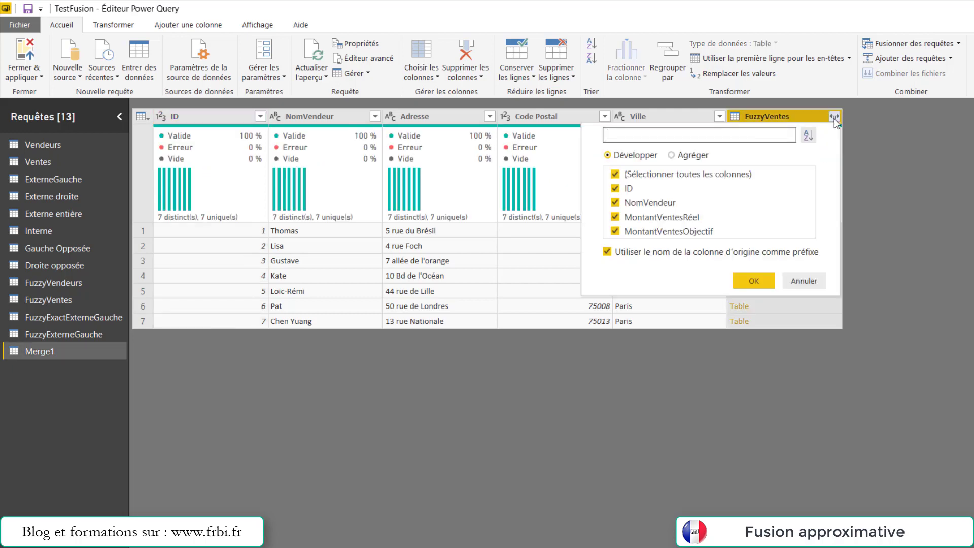
left_click(619, 189)
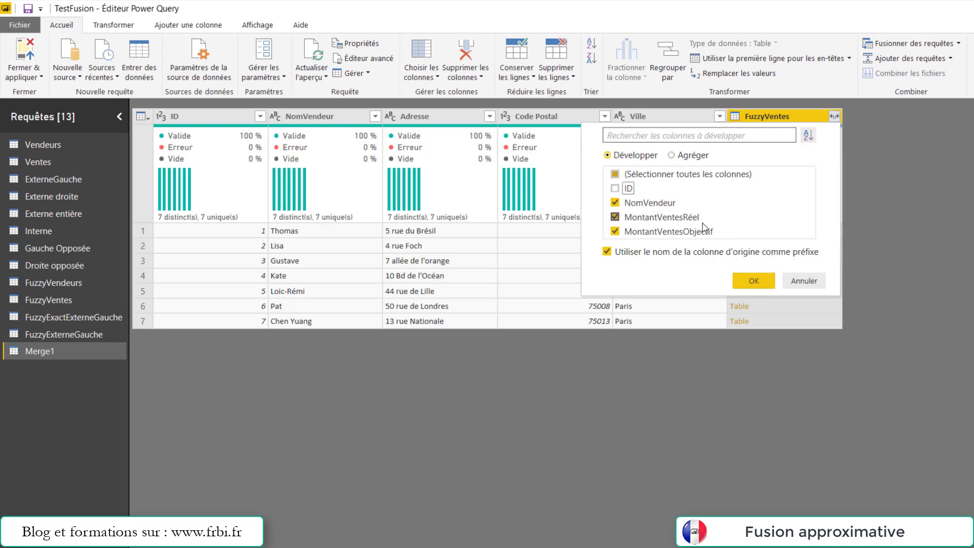
left_click(750, 282)
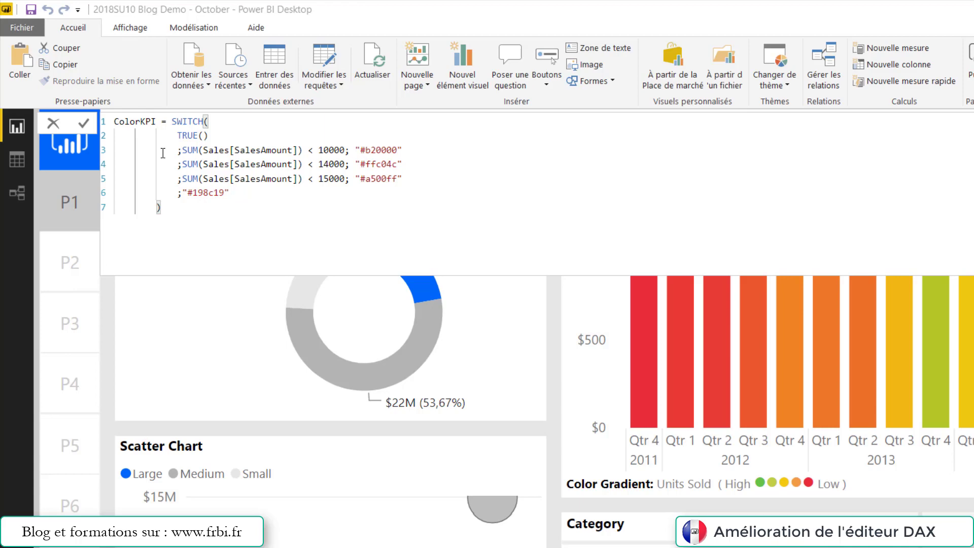
- In the Power BI Desktop report's ColorKPI formula, move the SWITCH line down one line and back up
left_click(175, 124)
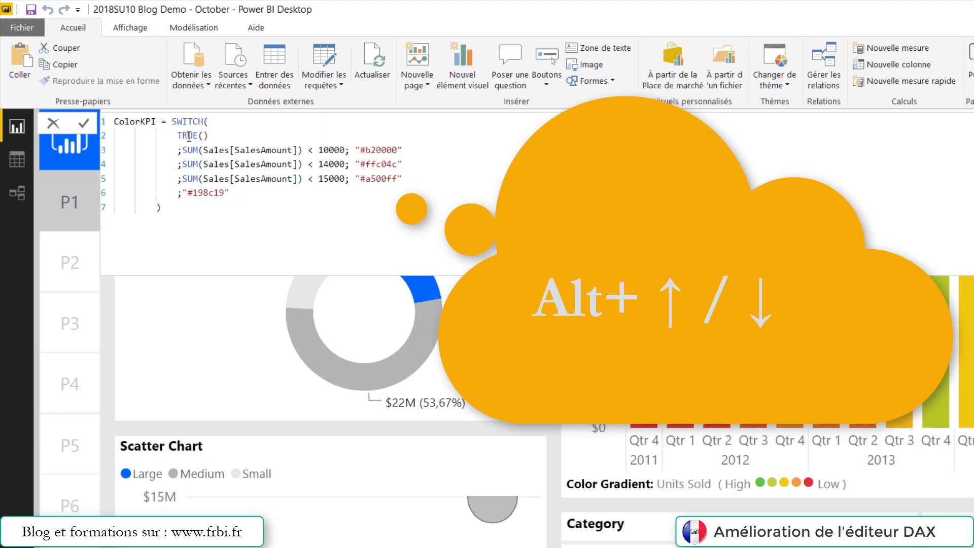
key("alt+Down")
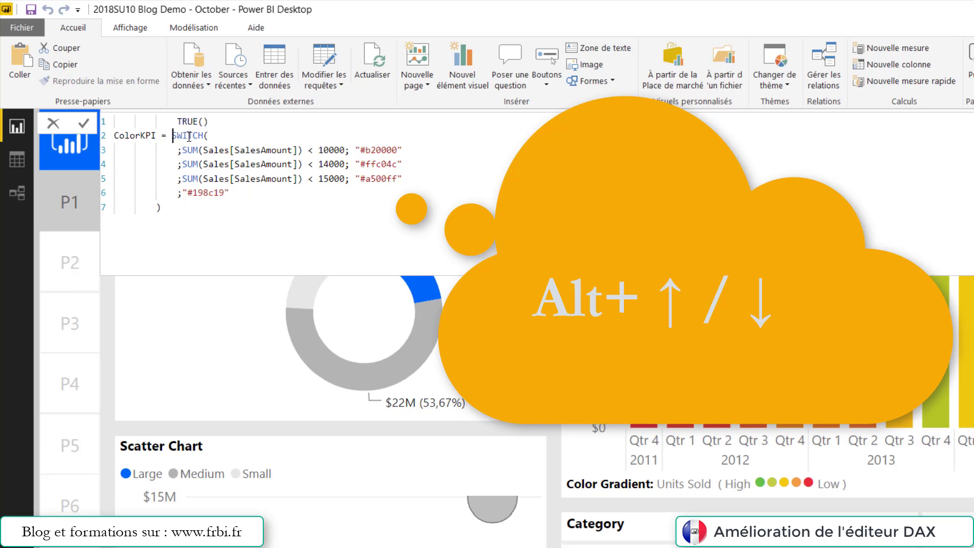
key("alt+Up")
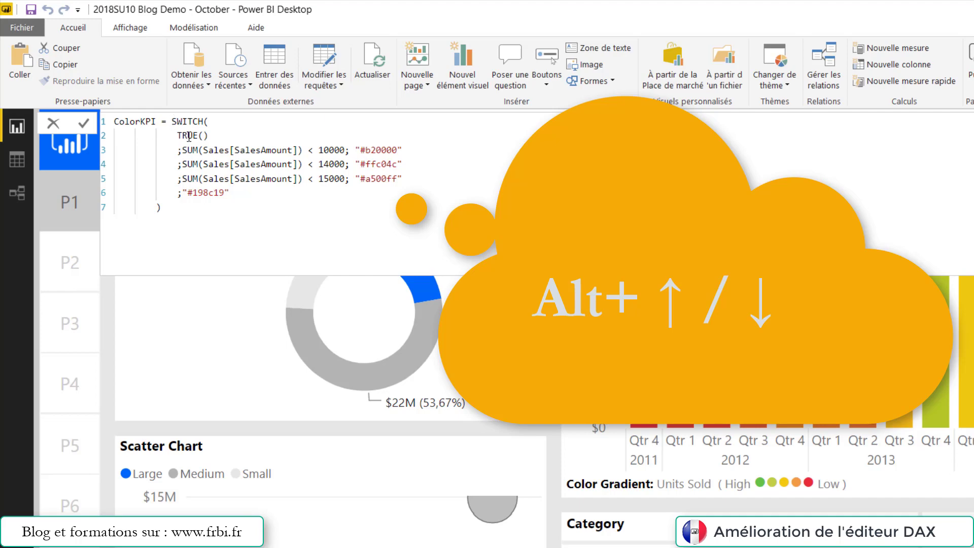
- Duplicate the TRUE() line of the ColorKPI formula twice and delete both copies
left_click(208, 135)
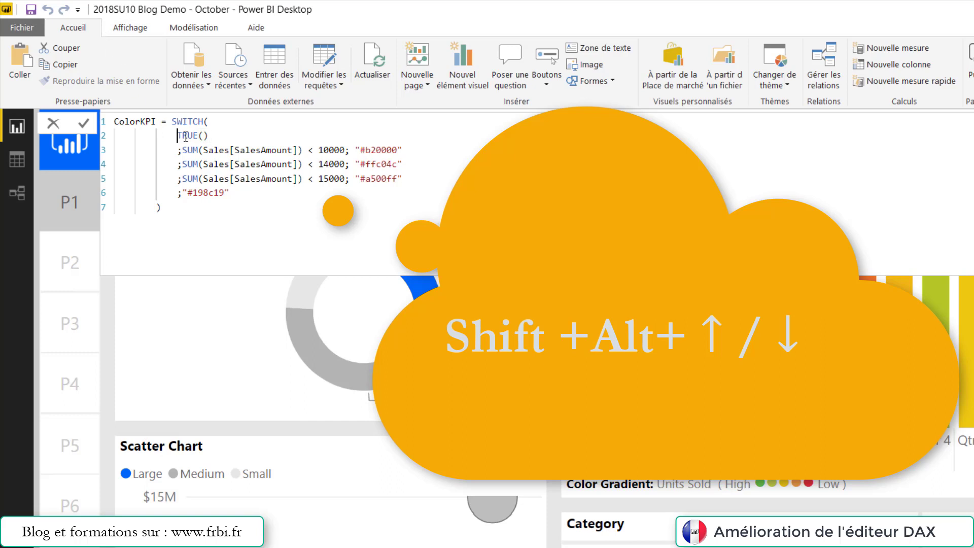
key("shift+alt+Down")
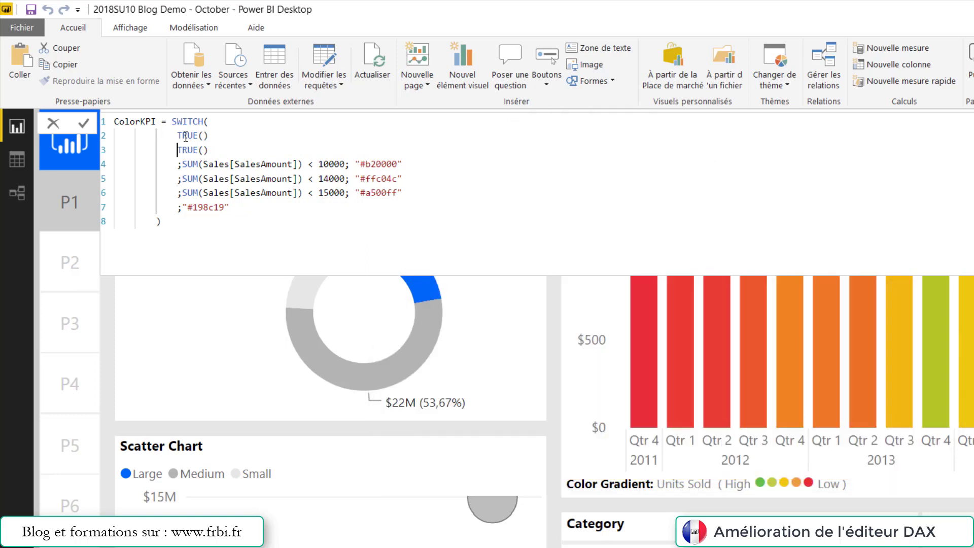
key("shift+alt+Down")
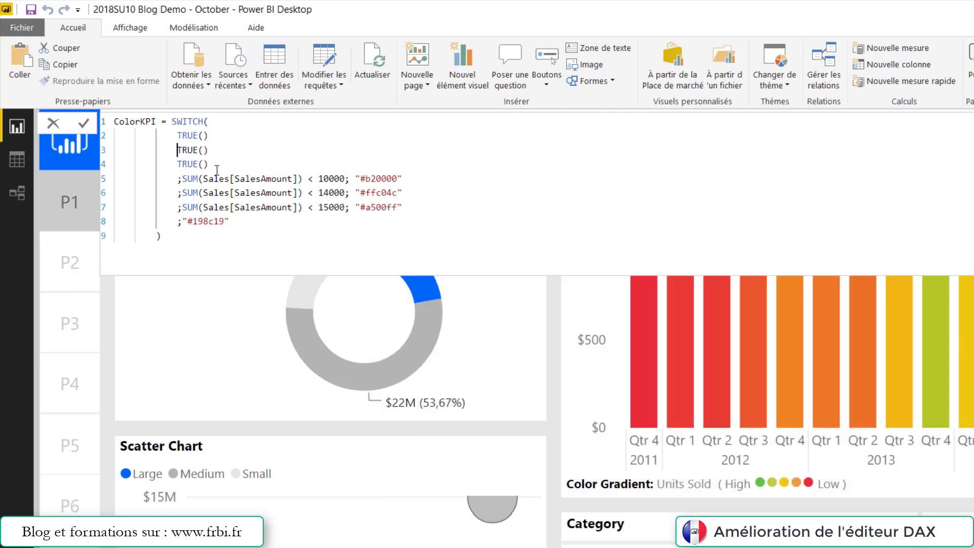
mouse_move(210, 164)
left_mouse_down()
mouse_move(173, 150)
mouse_move(110, 151)
left_mouse_up()
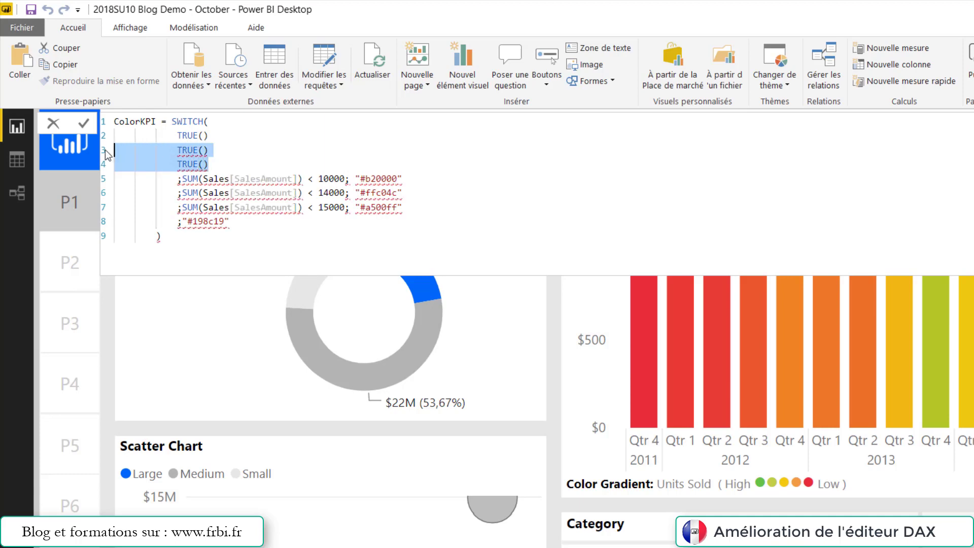
key("BackSpace")
key("Delete")
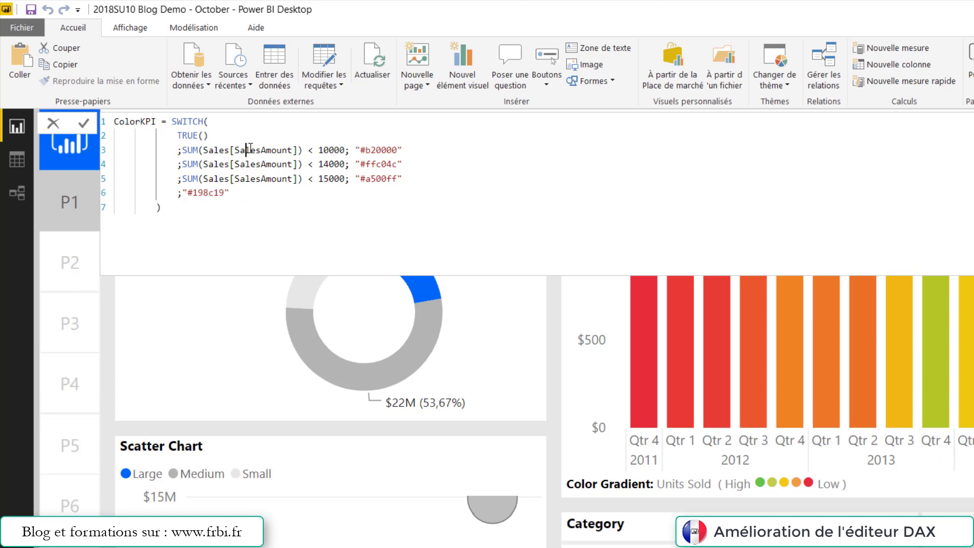
- Select the whole 10000 condition line, then every occurrence of SUM in the ColorKPI formula
key("ctrl+i")
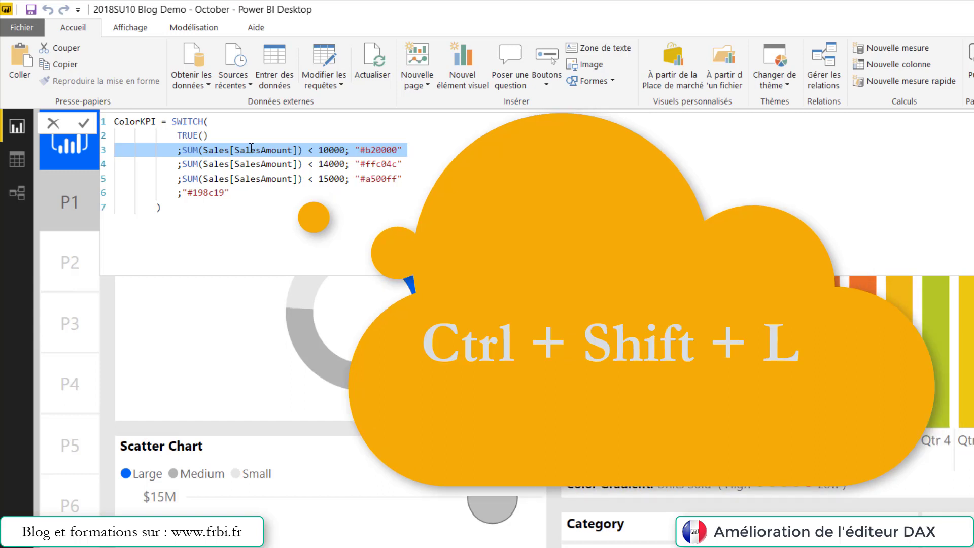
left_click(225, 149)
double_click(197, 150)
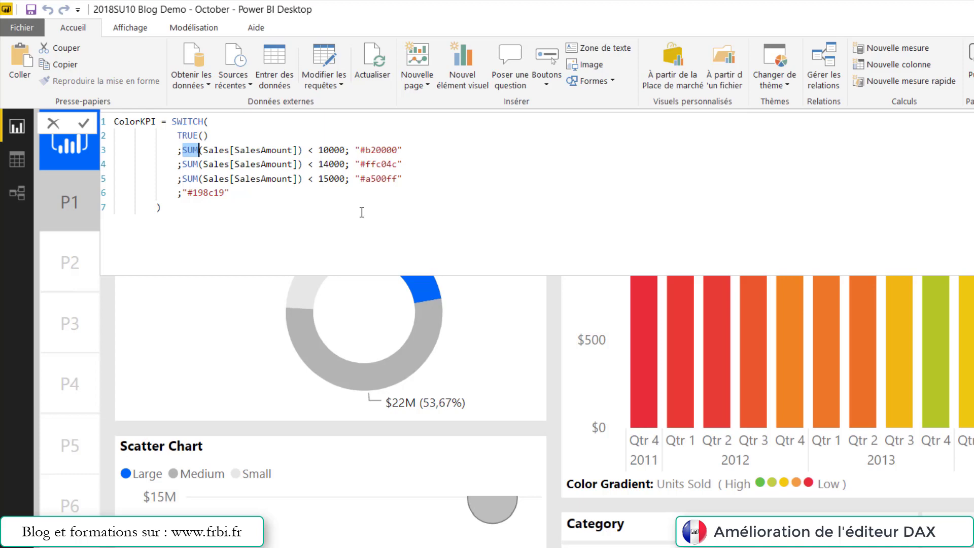
key("ctrl+shift+l")
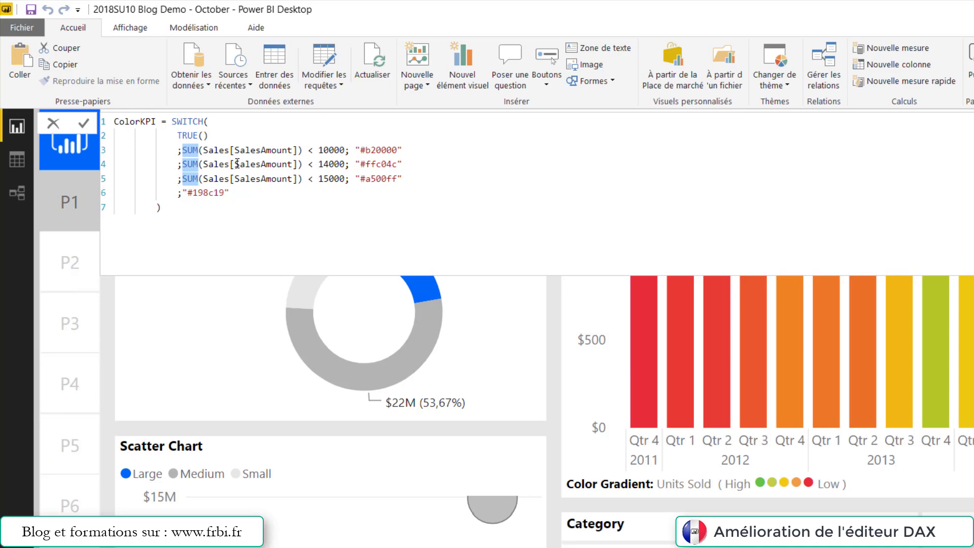
- Select every occurrence of SalesAmount in the formula, then every occurrence of the SUM word at the cursor
double_click(250, 150)
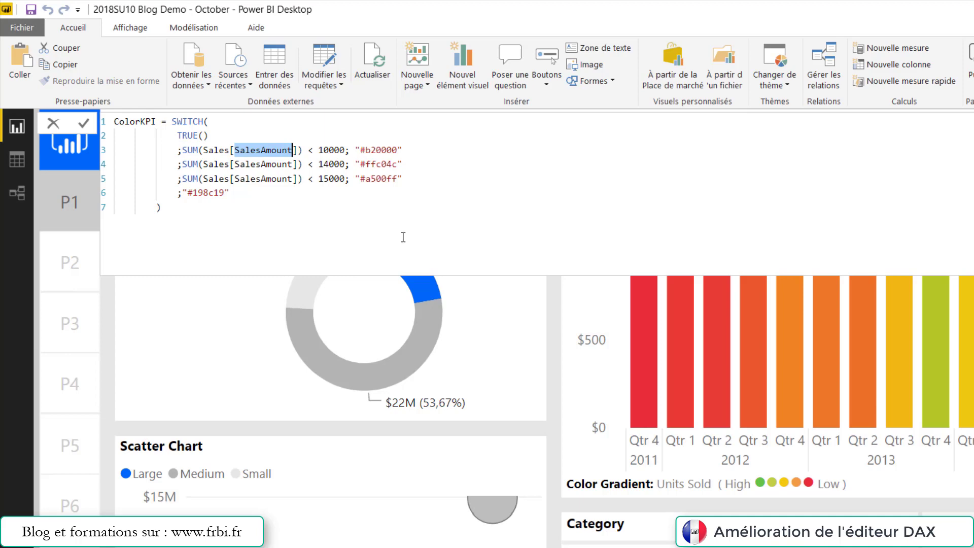
key("ctrl+shift+l")
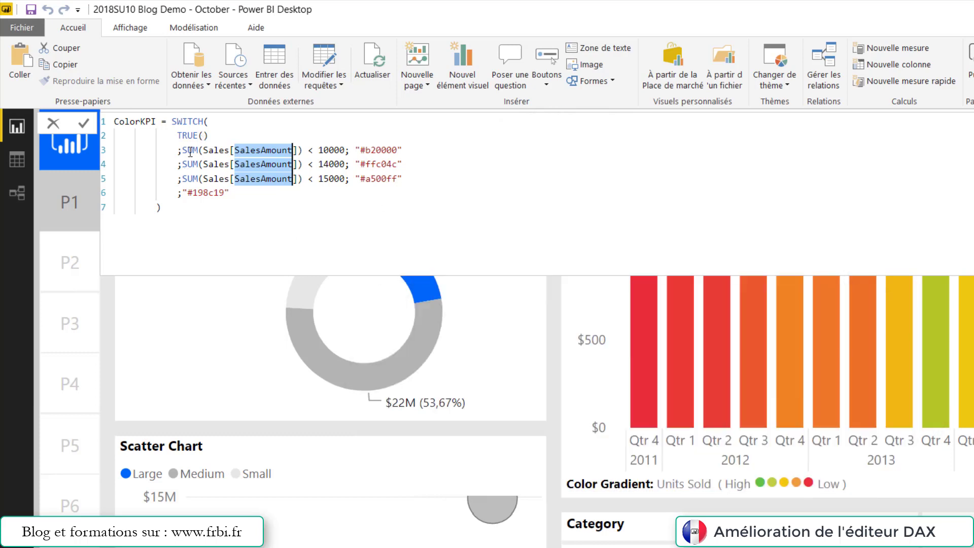
left_click(190, 151)
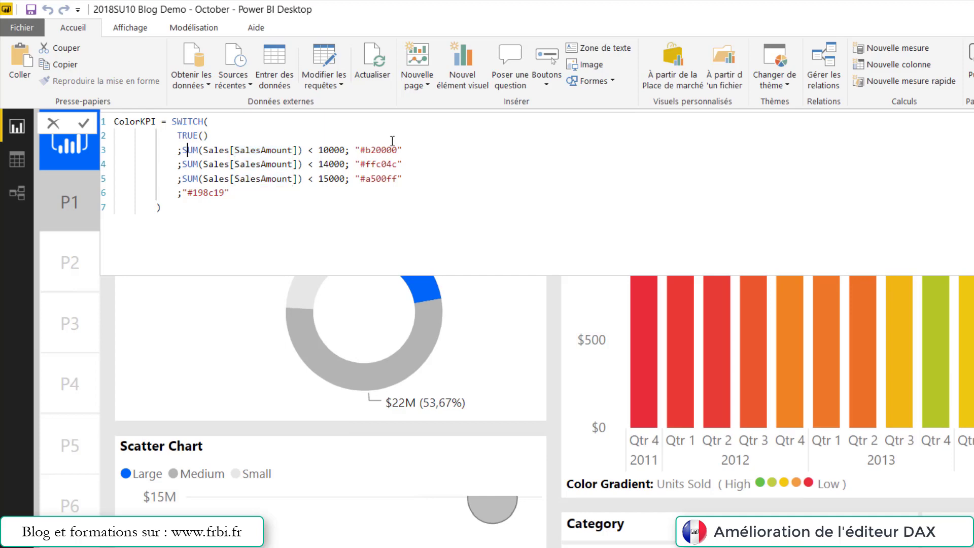
key("ctrl+F2")
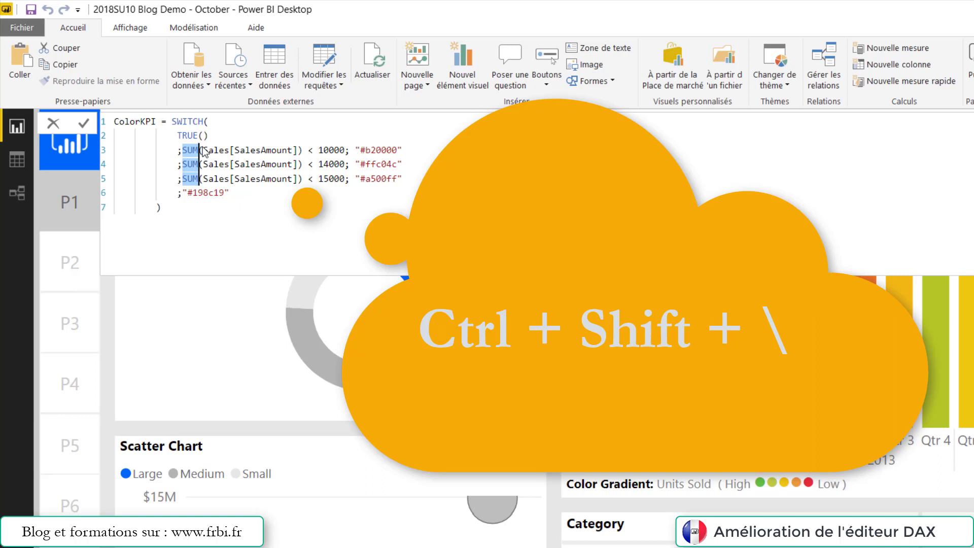
- Check the matching parentheses of the SWITCH and TRUE functions in the ColorKPI formula
left_click(208, 121)
key("shift+Left")
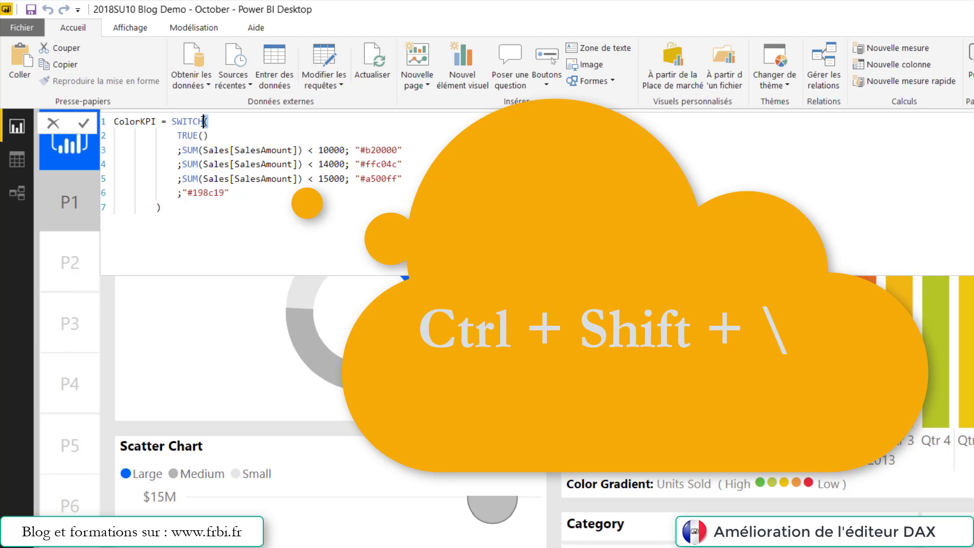
key("Left")
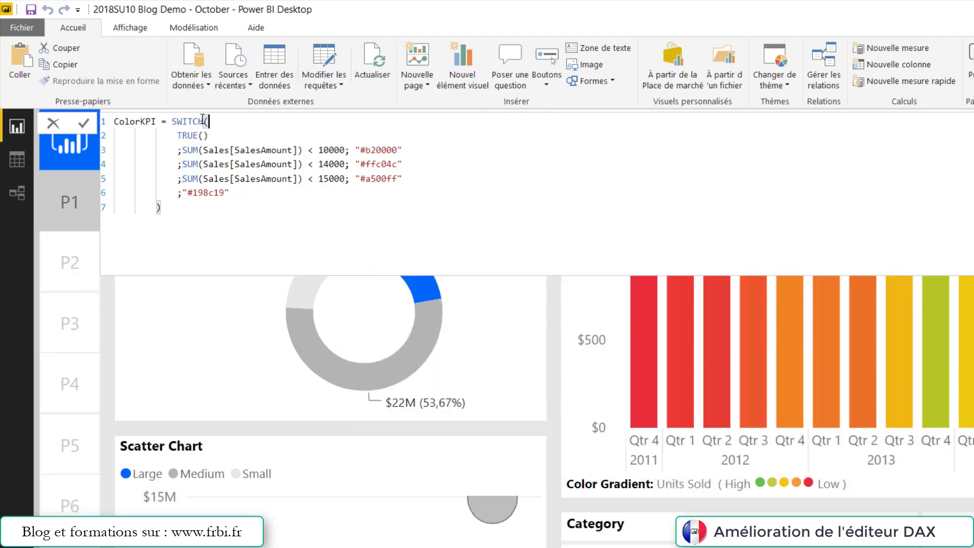
key("Right")
left_click(171, 205)
left_click(215, 136)
left_click(210, 121)
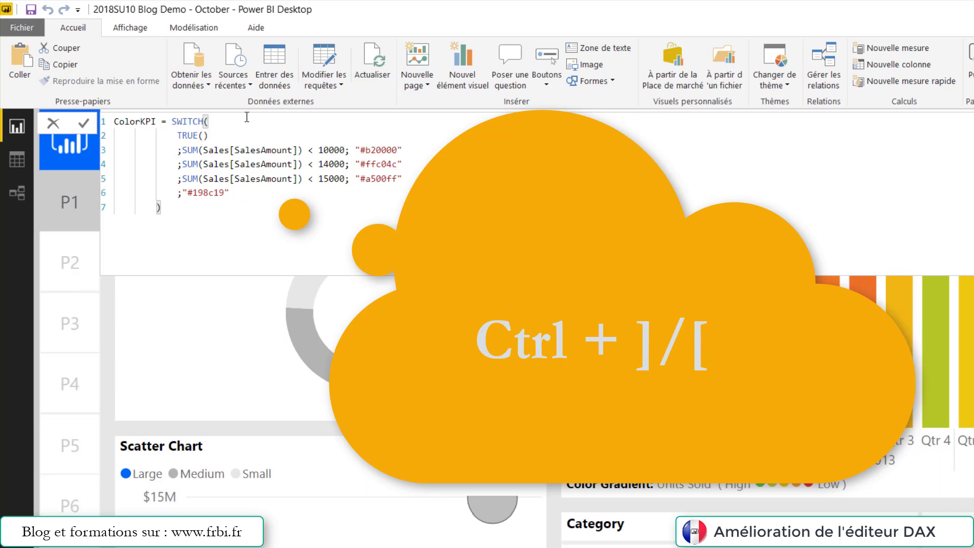
type("[]")
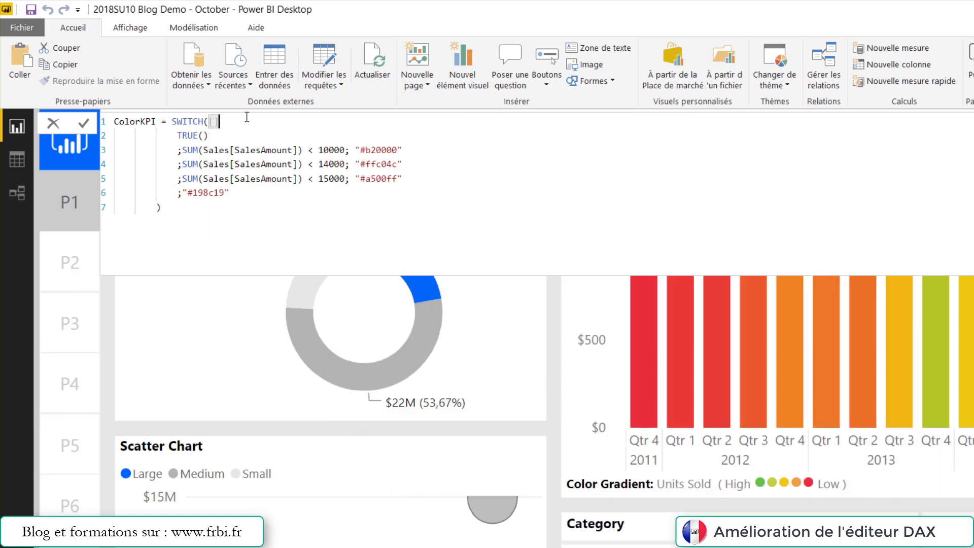
key("BackSpace")
key("BackSpace")
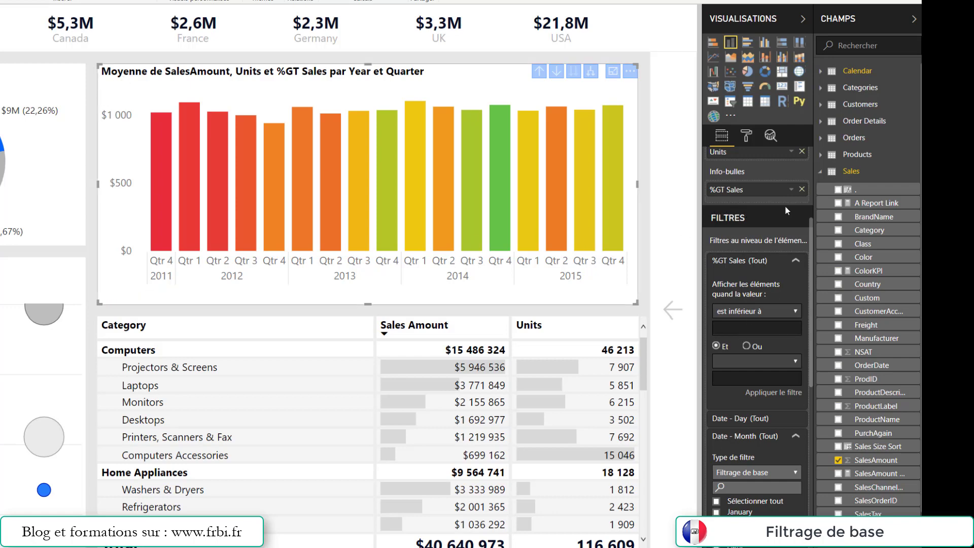
- Filter the sales column chart to April by searching for that month in its Date - Month basic filter
scroll(738, 266, "up", 3)
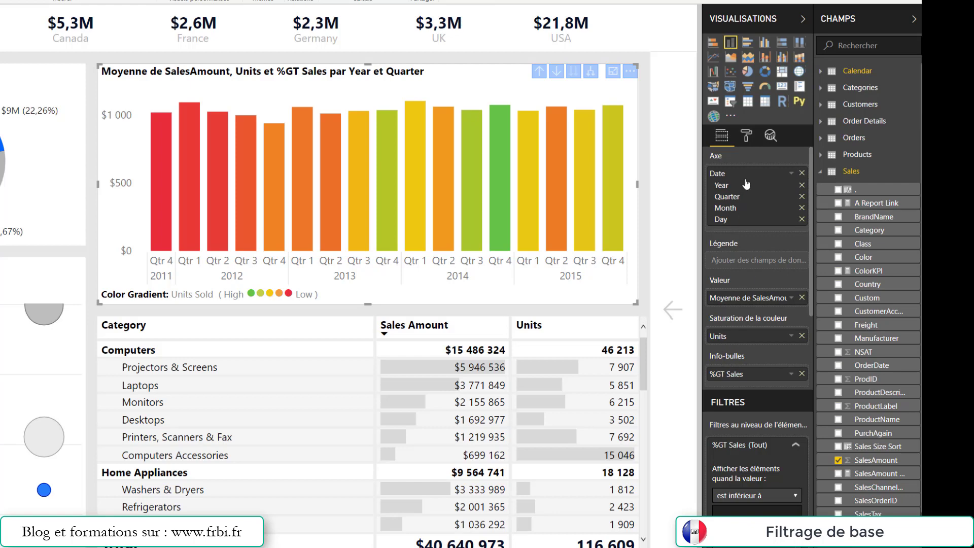
scroll(760, 442, "down", 2)
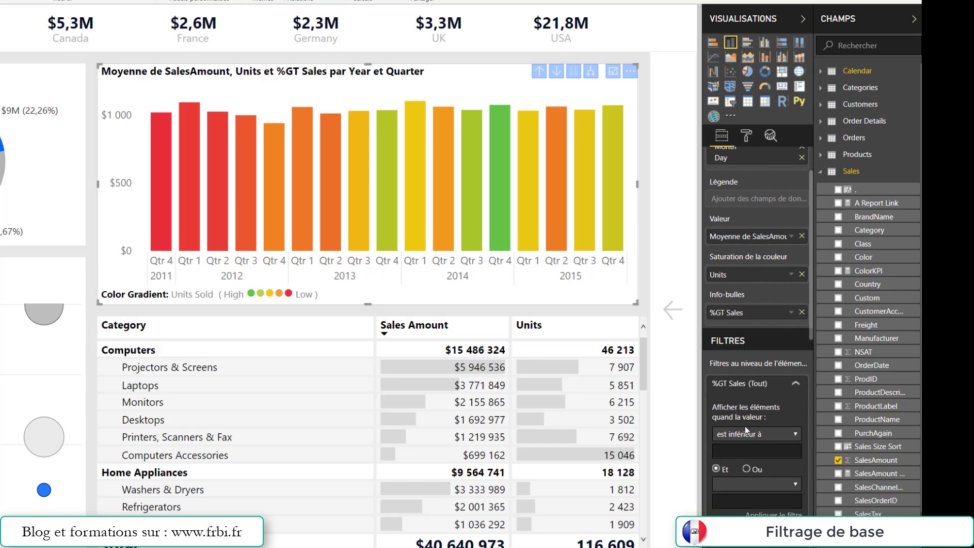
scroll(744, 426, "down", 4)
scroll(759, 501, "up", 5)
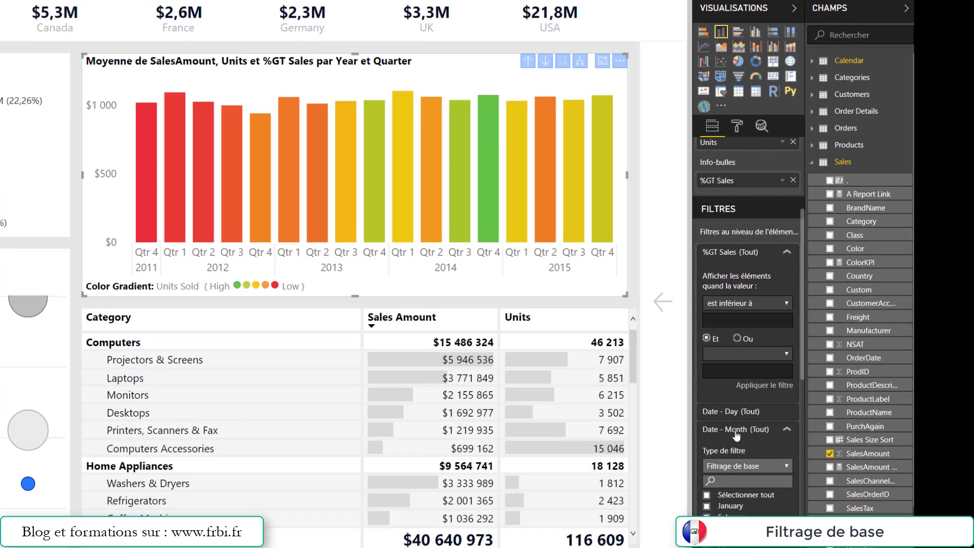
left_click(745, 436)
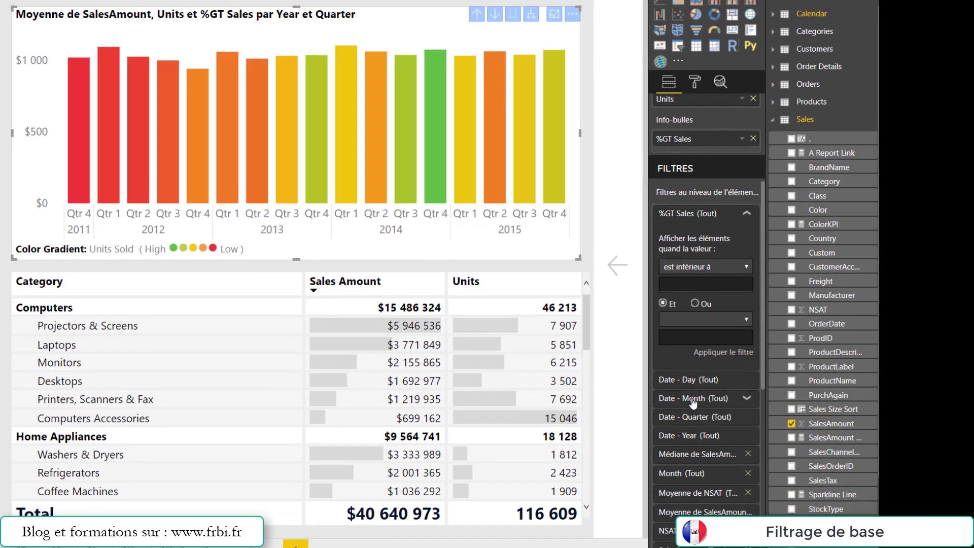
left_click(697, 403)
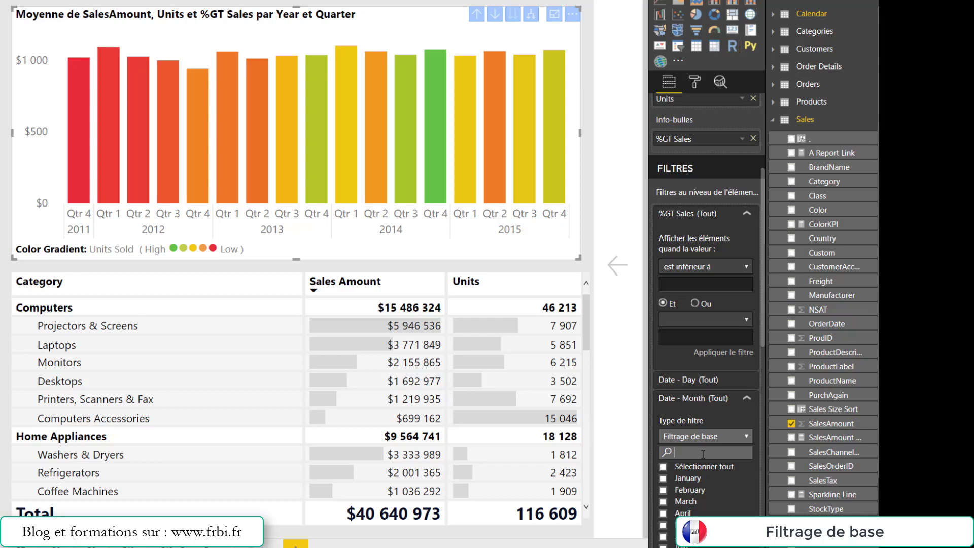
type("April")
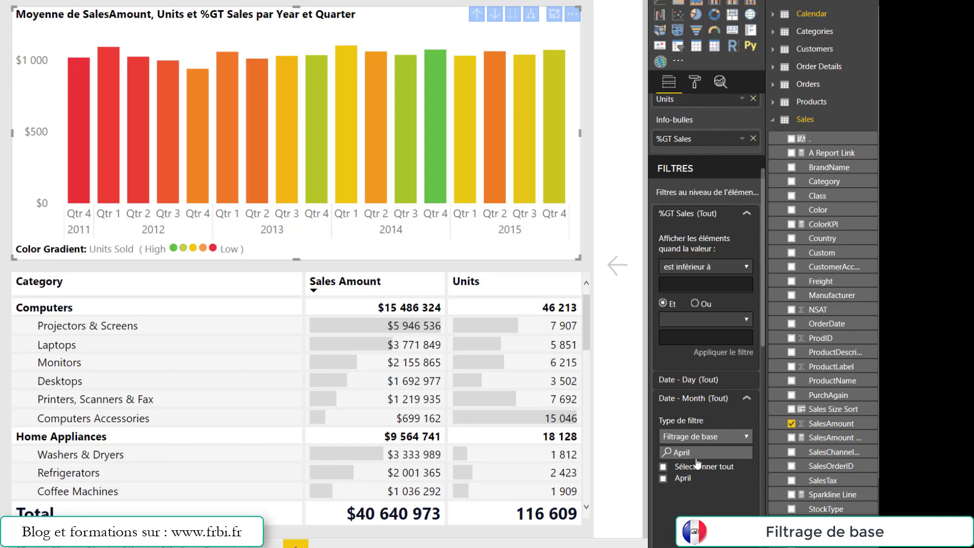
left_click(663, 478)
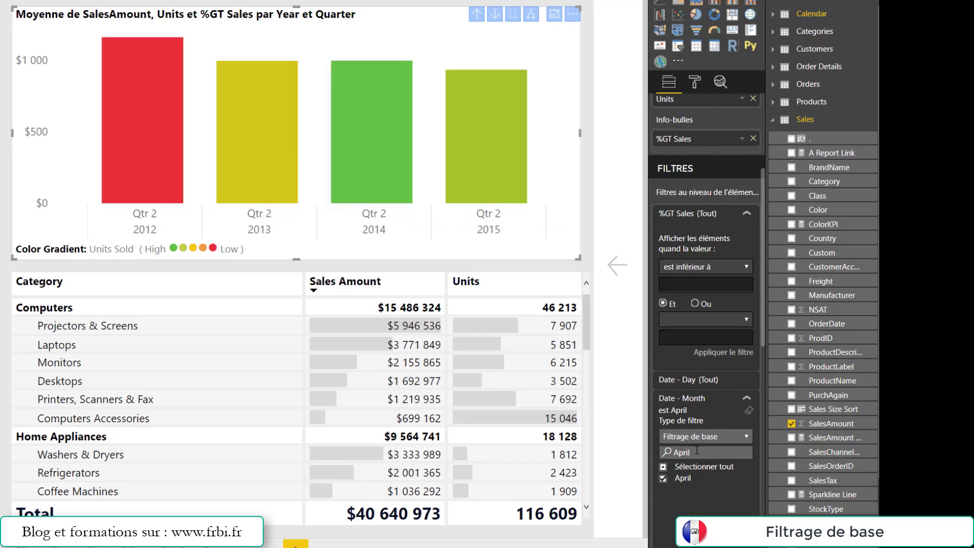
- Select all months again in the chart's Date - Month filter and clear its search text
mouse_move(125, 86)
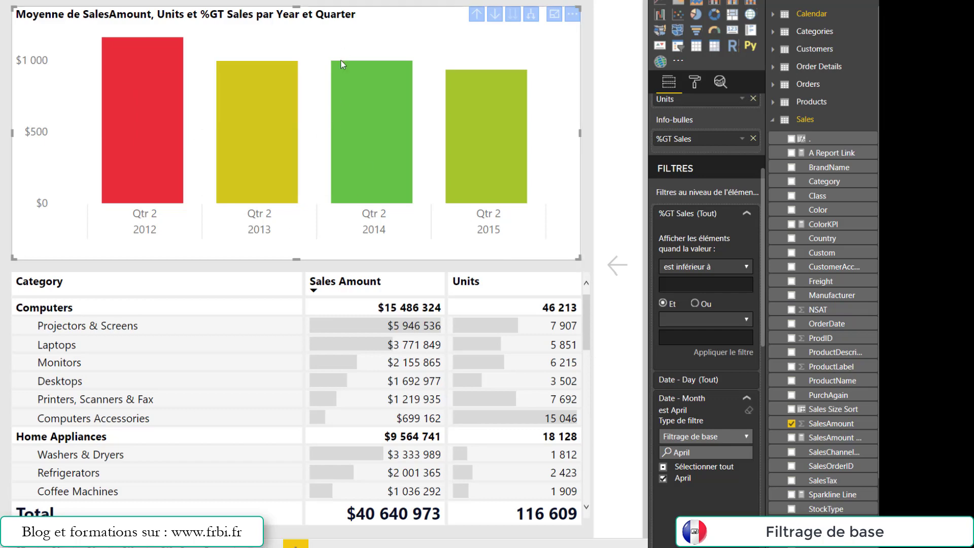
left_click(663, 468)
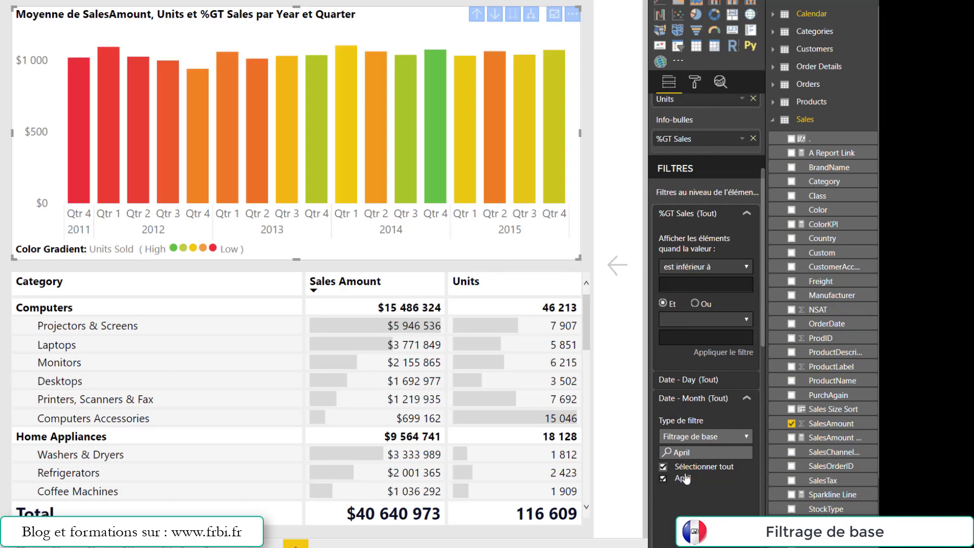
left_click(655, 455)
key("BackSpace")
scroll(761, 503, "down", 2)
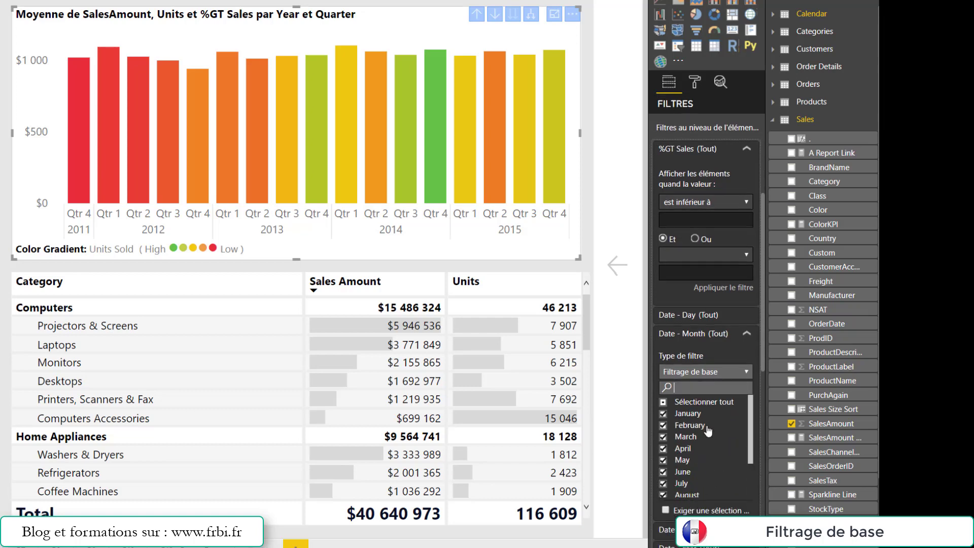
scroll(707, 466, "down", 1)
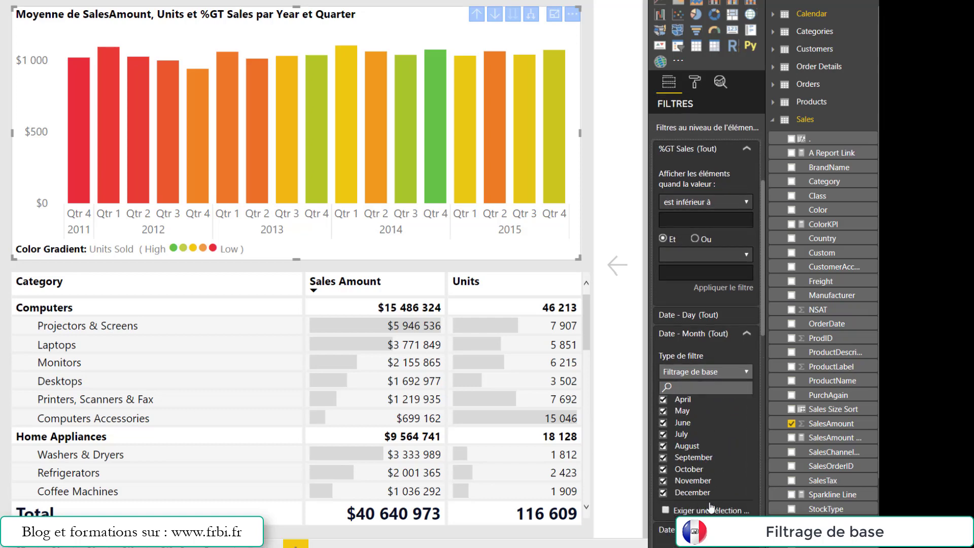
scroll(710, 507, "down", 3)
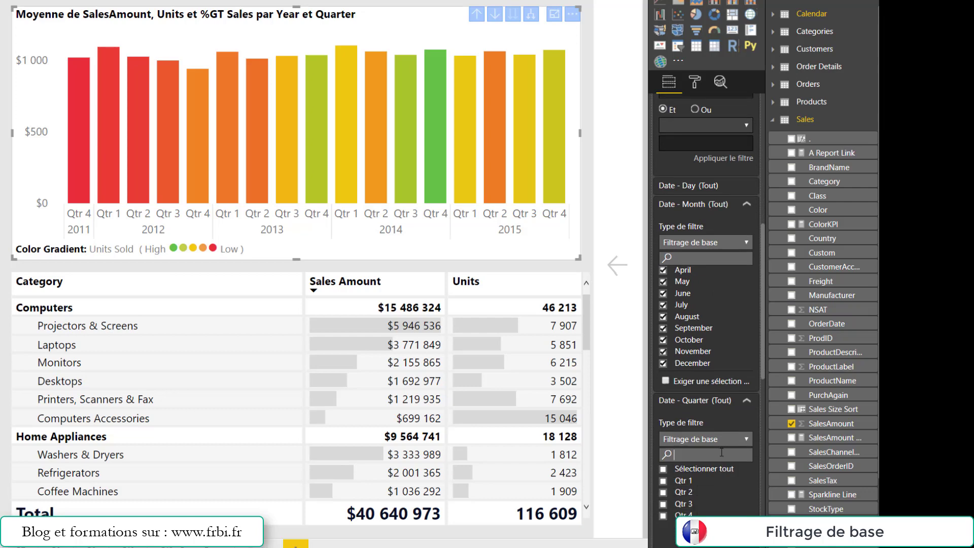
scroll(710, 452, "down", 6)
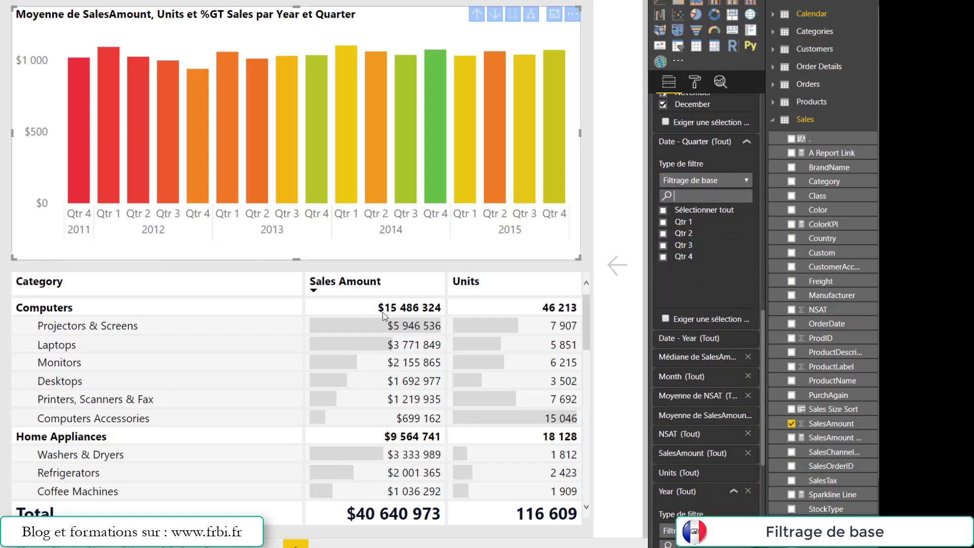
scroll(724, 348, "up", 3)
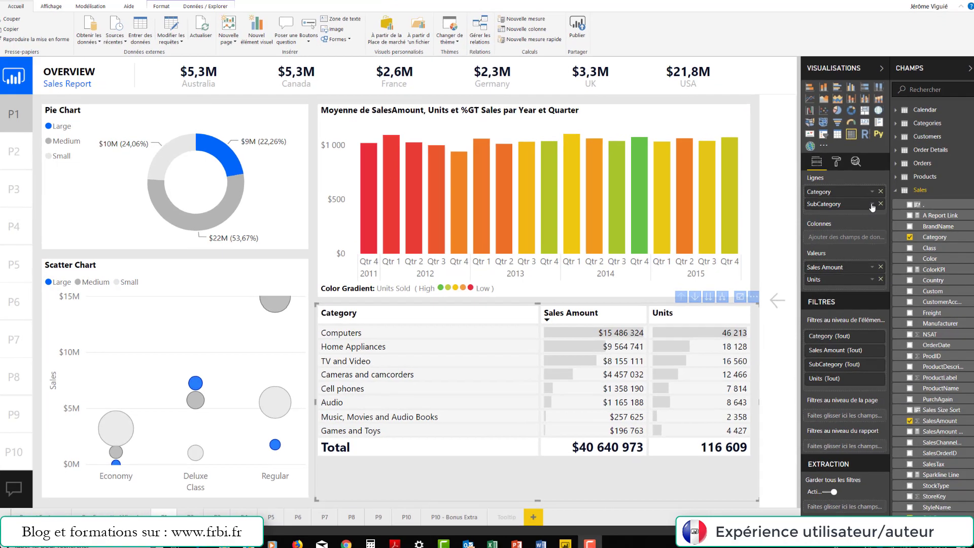
- Open the options of the matrix's SubCategory row field and look through them
left_click(873, 209)
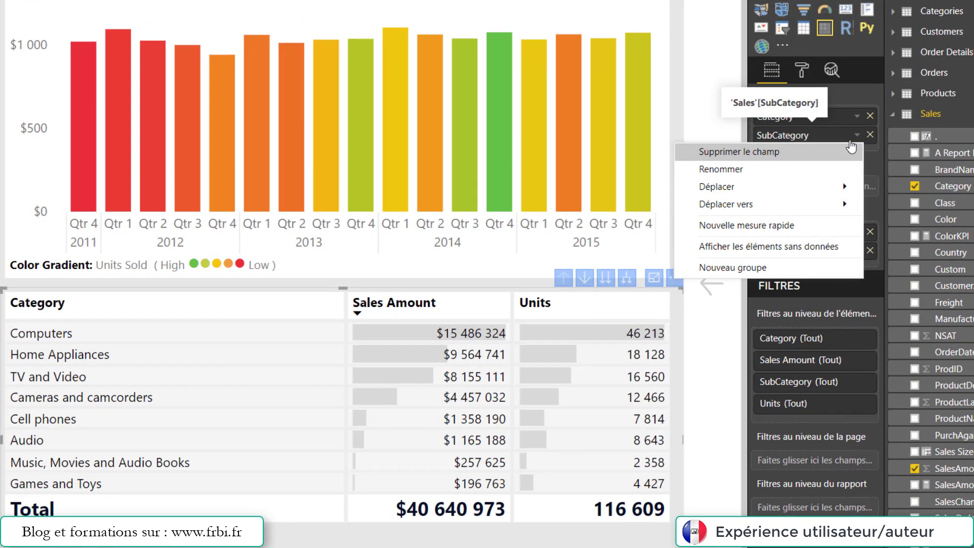
key("Down")
key("Down")
key("Down")
key("Down")
key("Down")
key("Down")
key("Up")
key("Up")
key("Up")
key("Up")
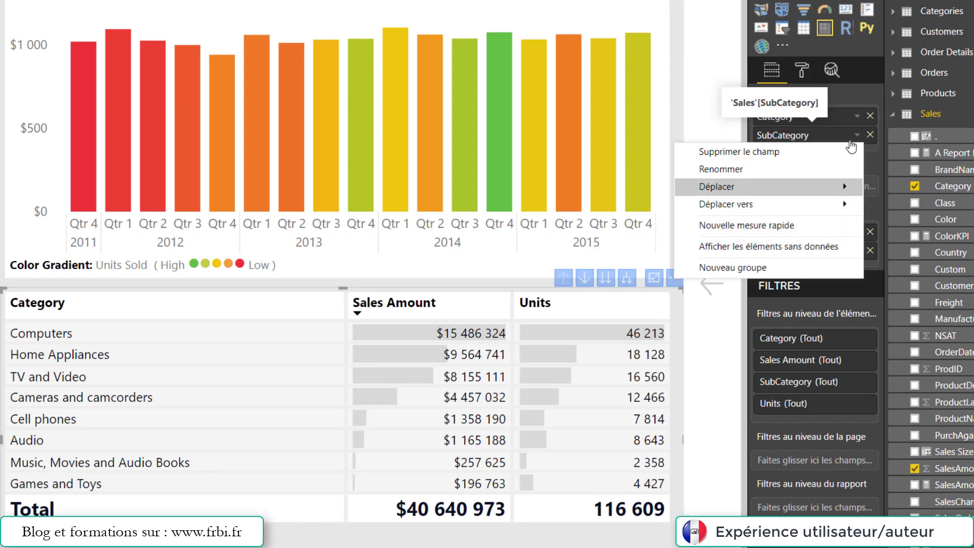
key("Down")
key("Up")
- Examine the directions offered under Déplacer for the SubCategory field and close its options without choosing one
key("Right")
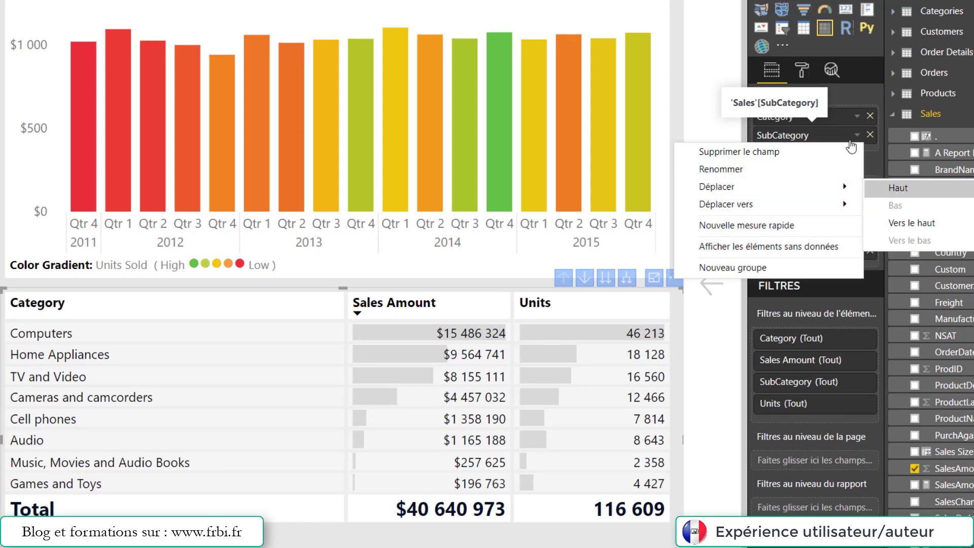
key("Down")
key("Down")
key("Down")
key("Up")
key("Up")
key("Up")
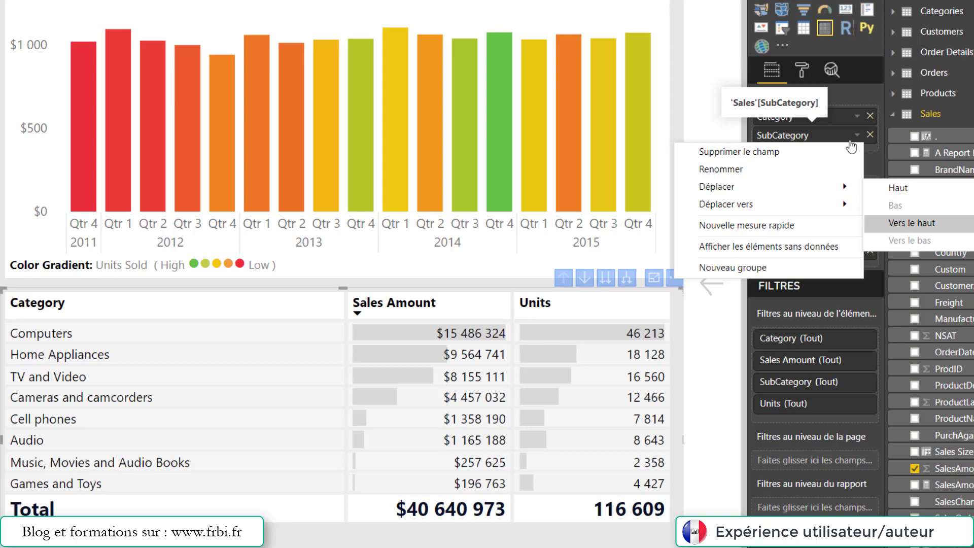
key("Left")
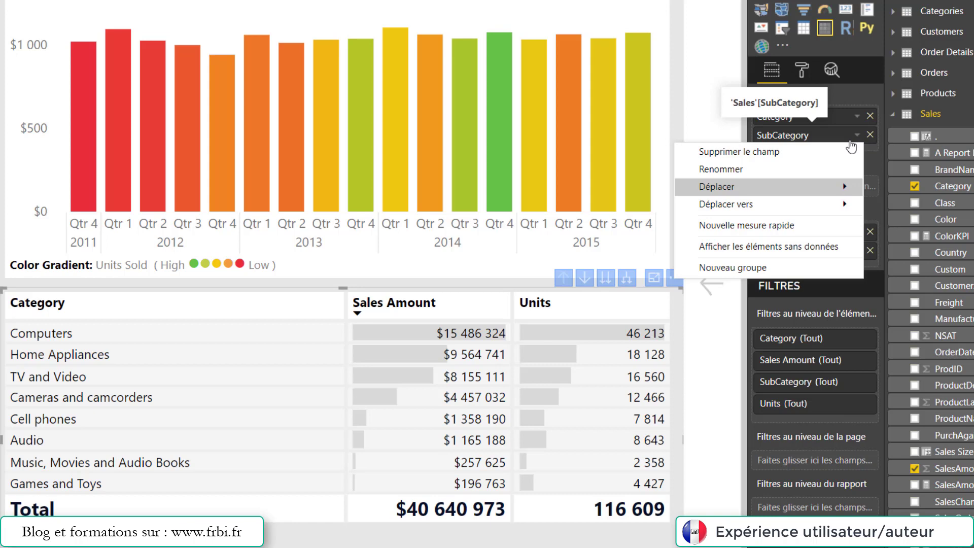
key("Down")
key("Up")
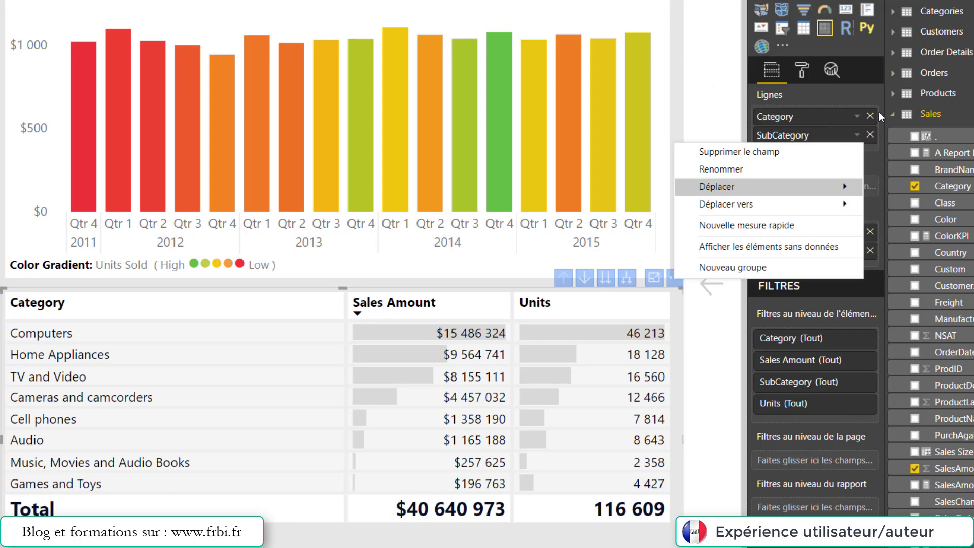
left_click(750, 91)
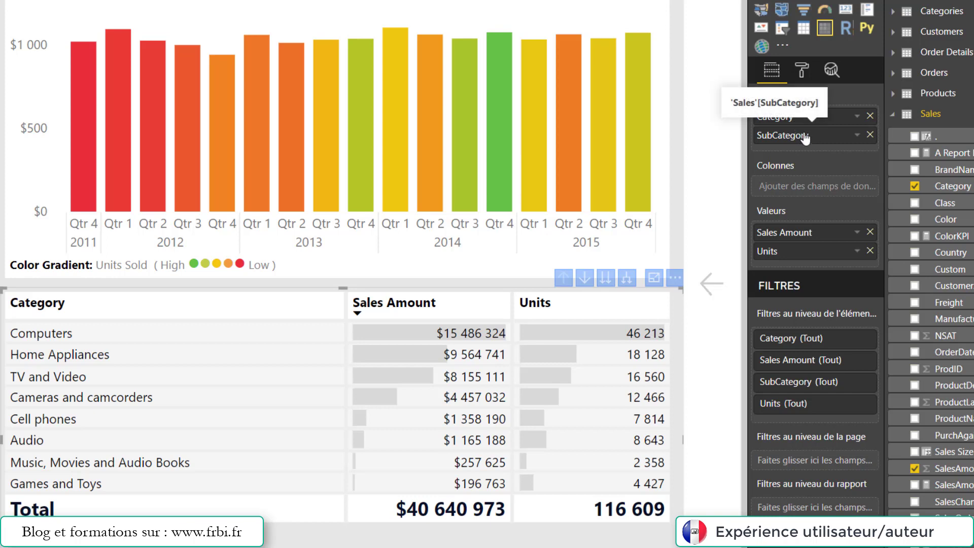
- Move SubCategory above Category in the matrix rows with Déplacer, Haut, and put it back below Category
left_click(857, 136)
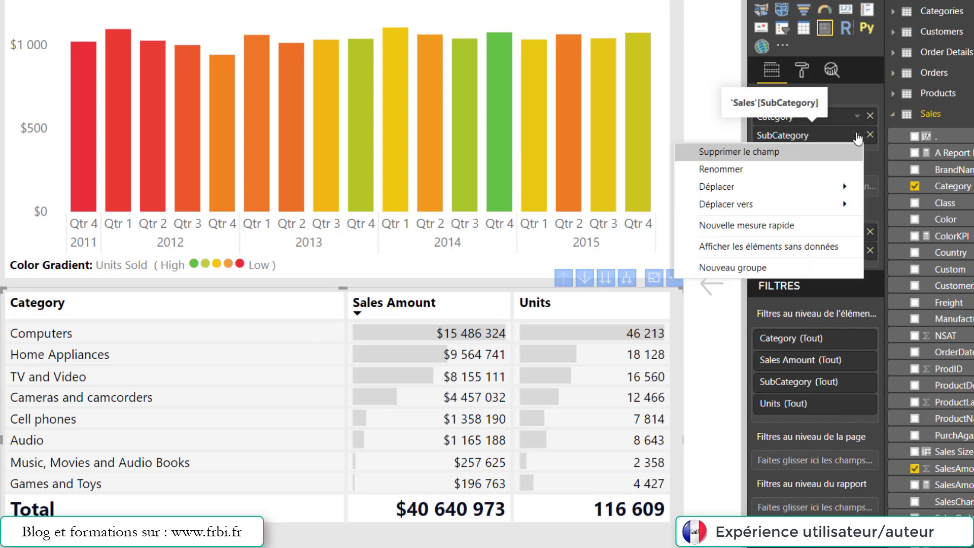
mouse_move(845, 191)
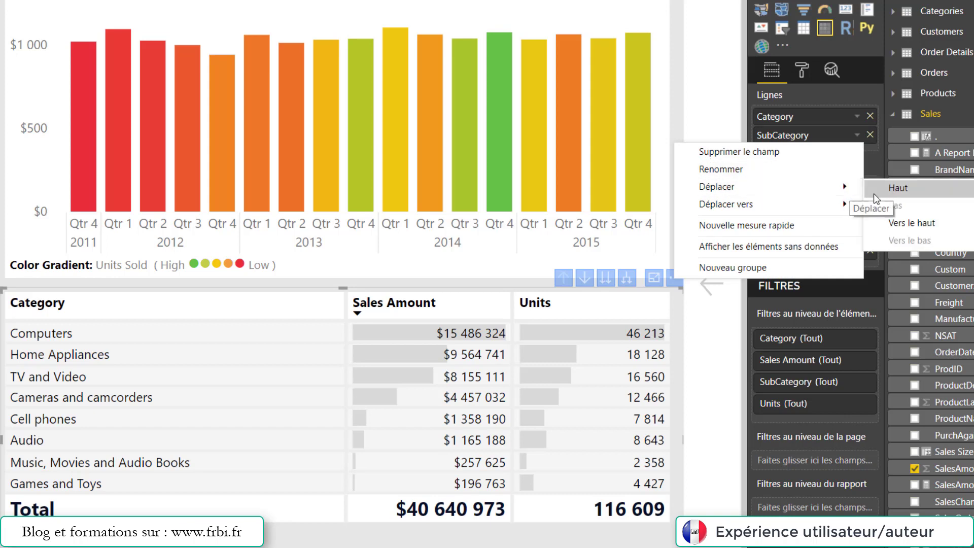
left_click(907, 189)
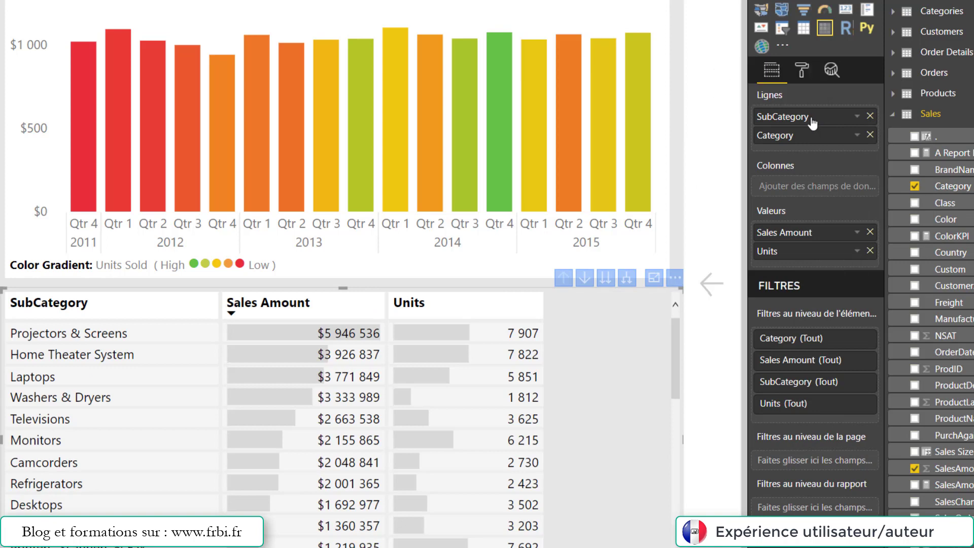
left_click_drag(804, 121, 804, 146)
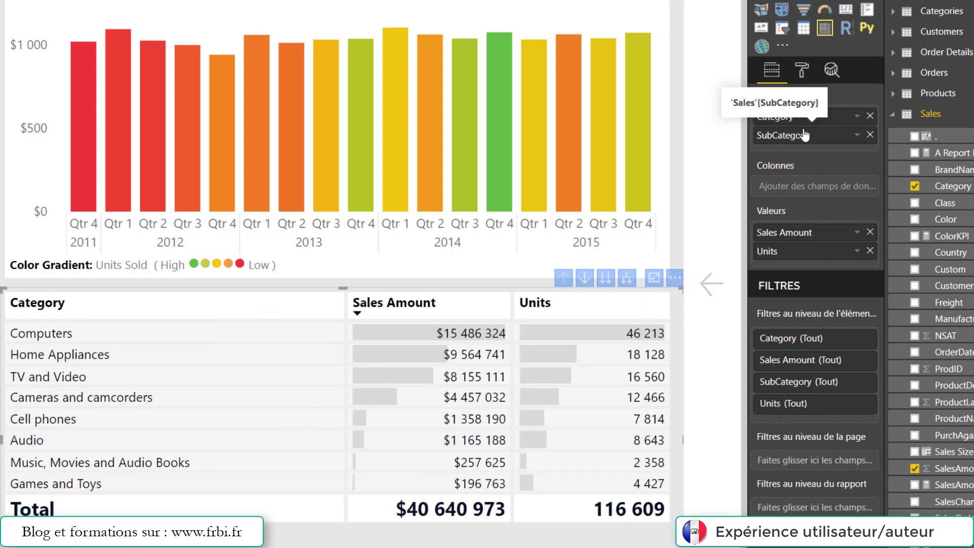
left_click(857, 136)
mouse_move(816, 183)
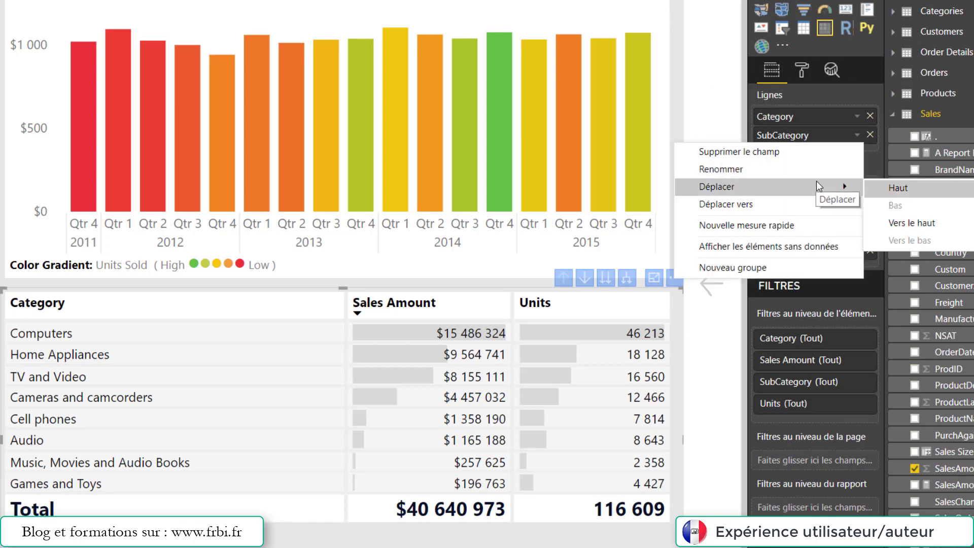
left_click(836, 92)
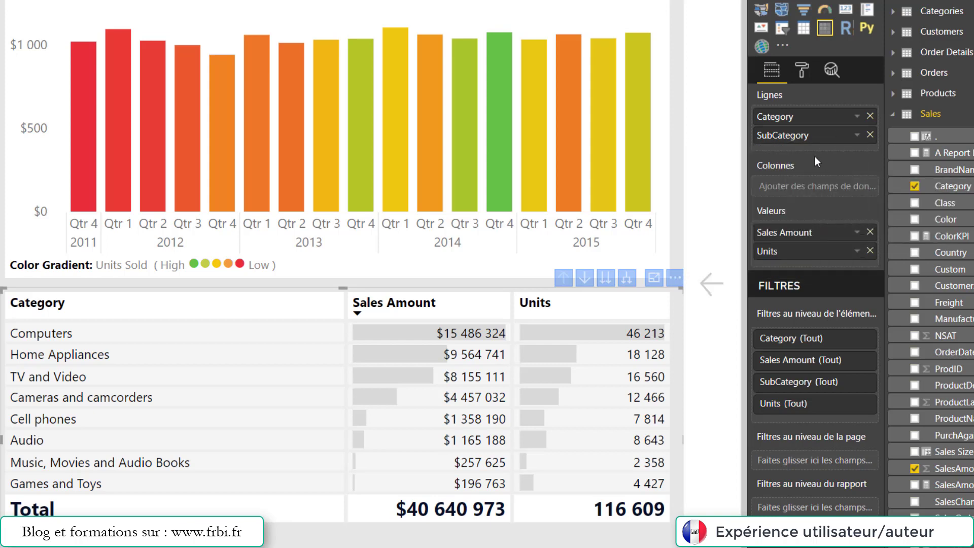
- Move SubCategory to the matrix columns and return it to the rows with Déplacer vers, Lignes
left_click_drag(827, 140, 829, 189)
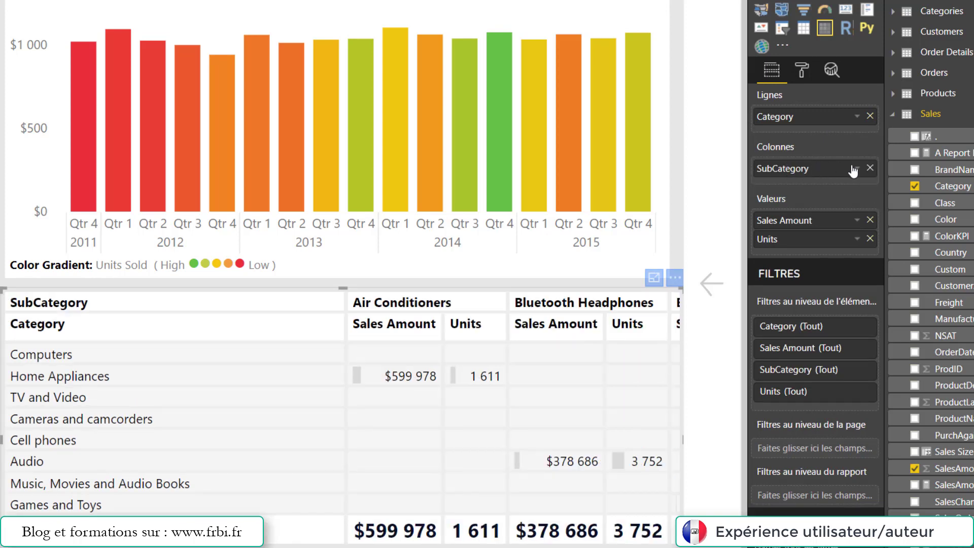
left_click(855, 168)
mouse_move(774, 220)
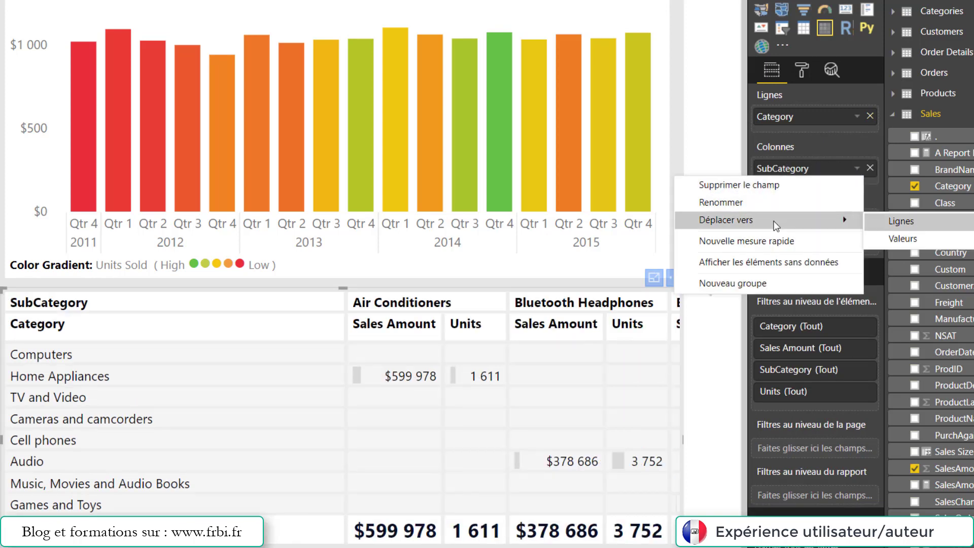
left_click(906, 225)
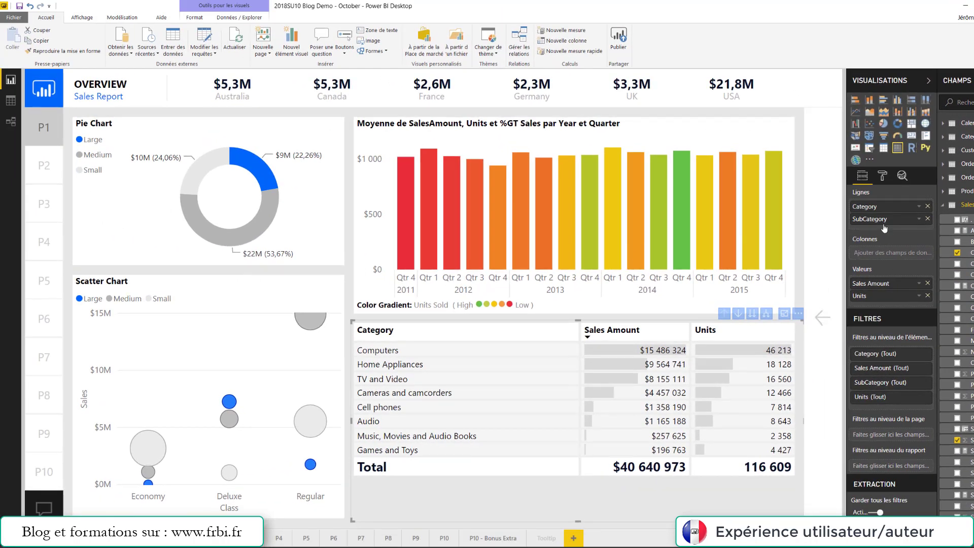
- Move the pie chart's Sales field from Valeurs to Légende with Déplacer vers, and send it back to Valeurs
left_click(284, 124)
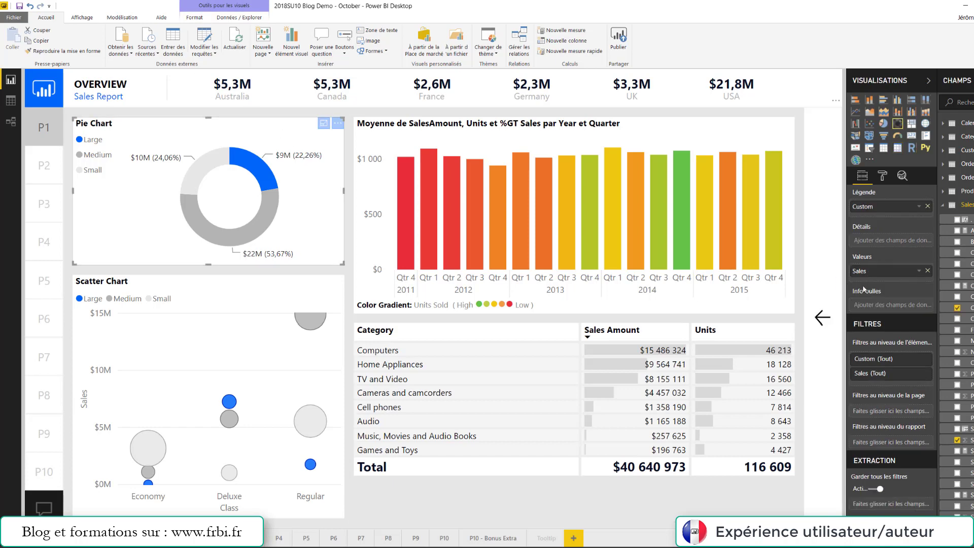
left_click(919, 271)
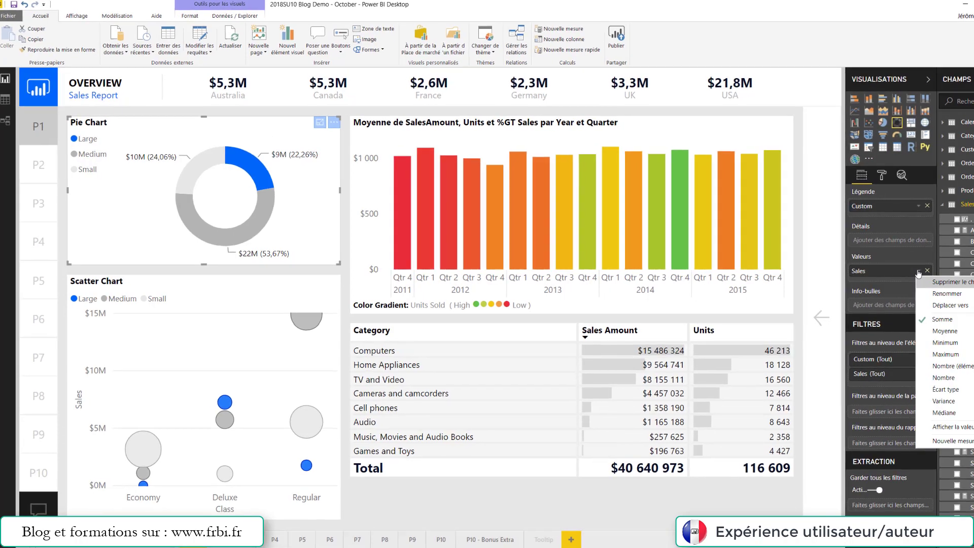
mouse_move(930, 305)
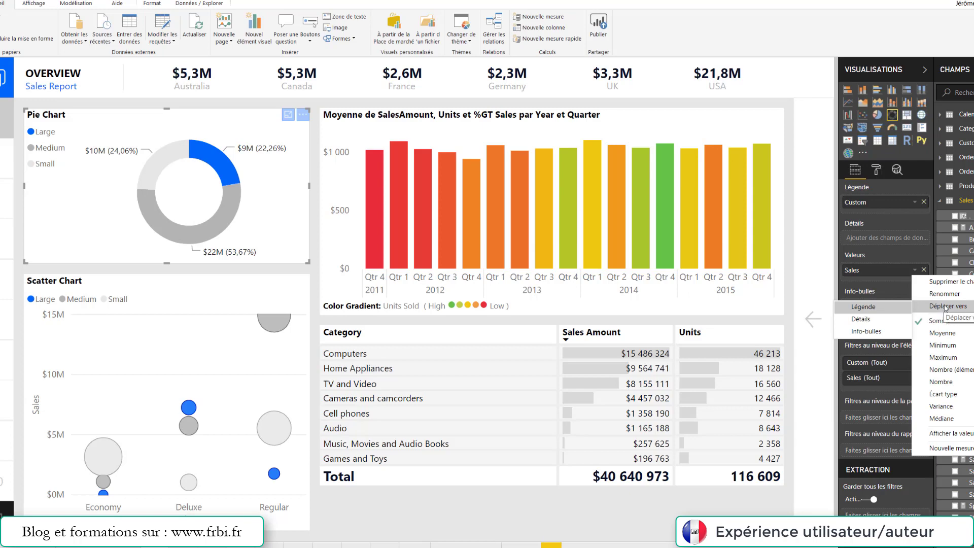
left_click(875, 306)
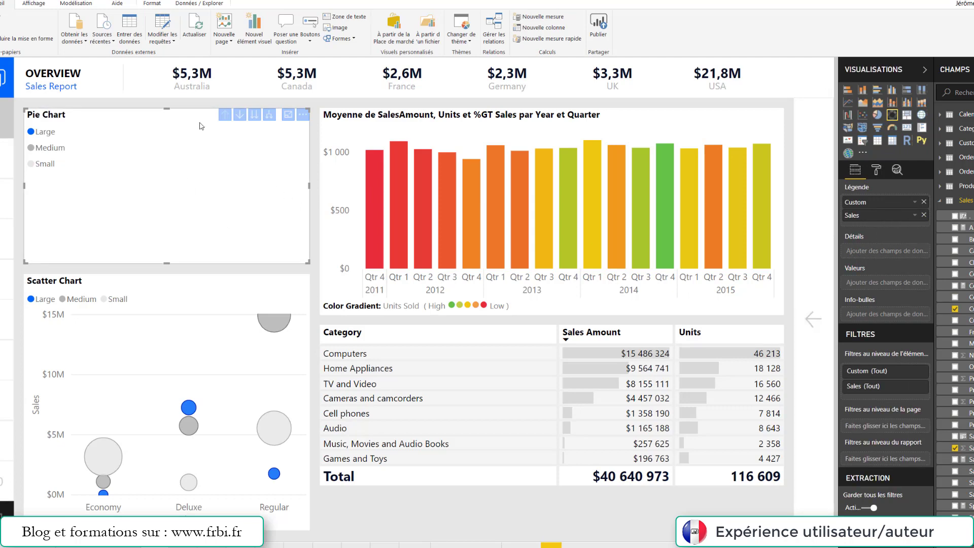
left_click(915, 220)
mouse_move(895, 264)
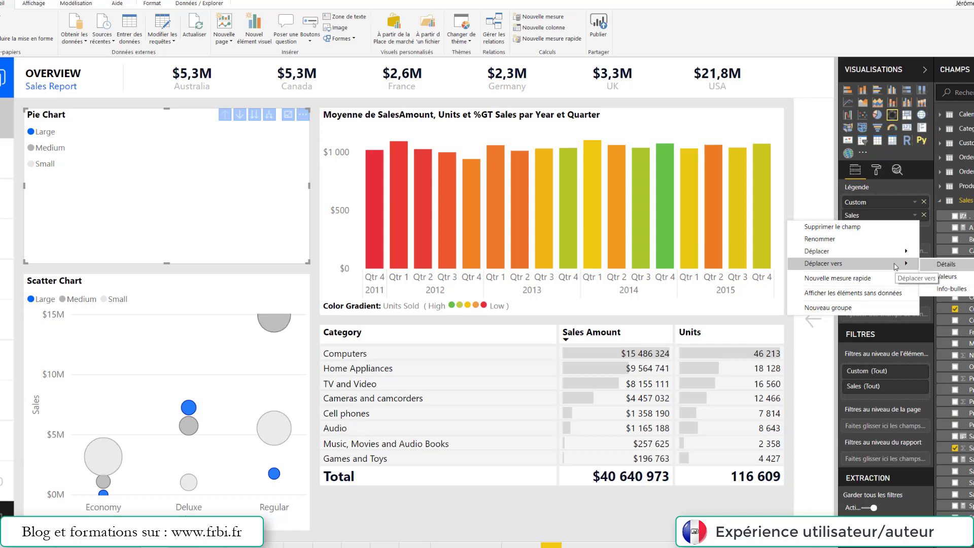
left_click(959, 279)
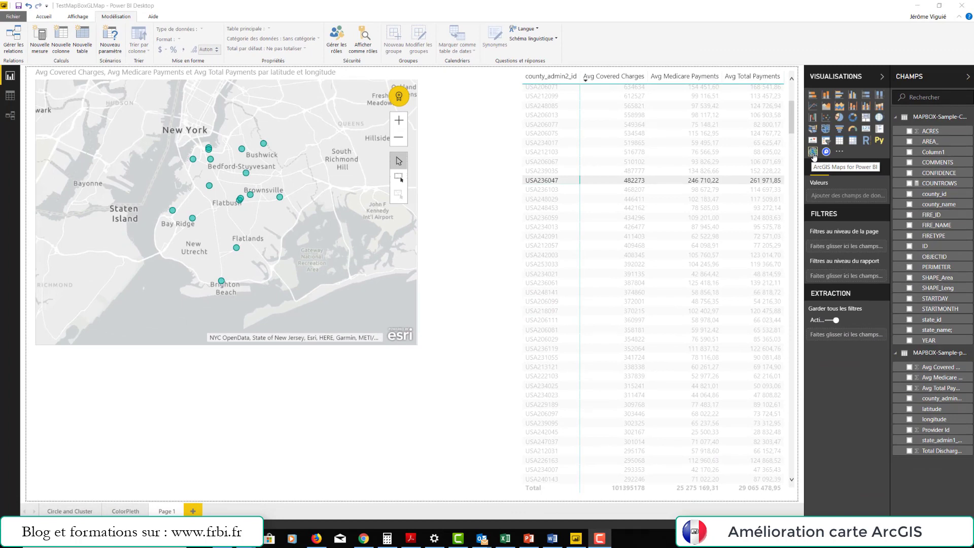
- Deselect the USA236047 row in the table to remove its filter from the ArcGIS map
mouse_move(279, 197)
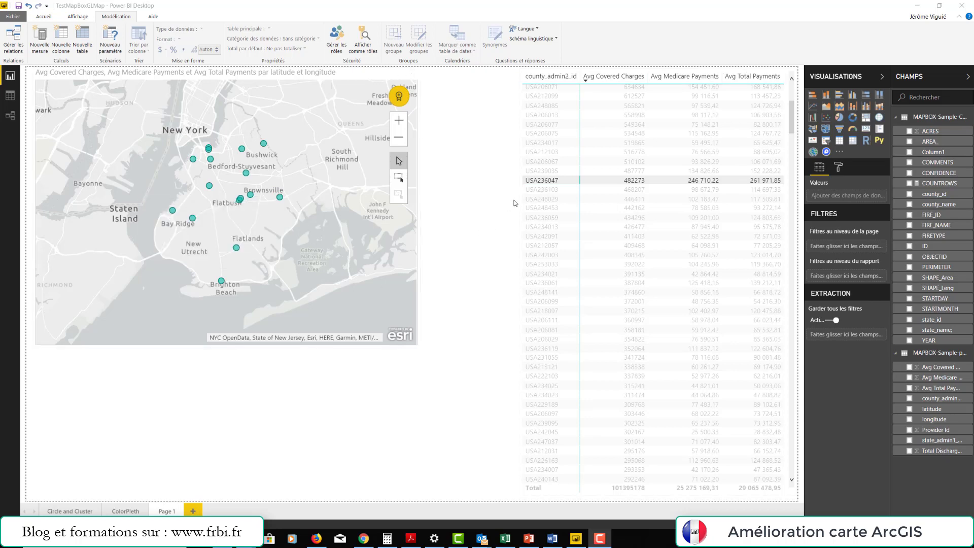
left_click(544, 182)
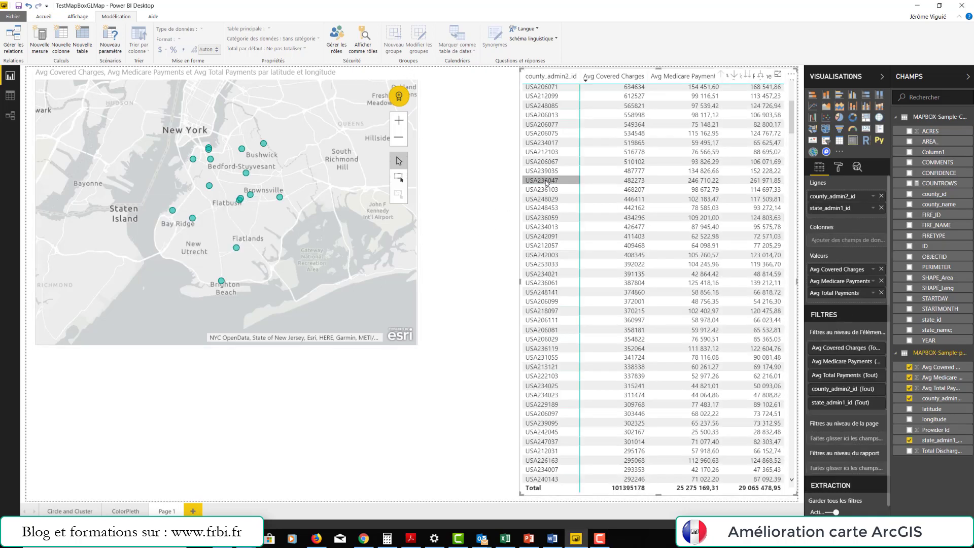
left_click(330, 281)
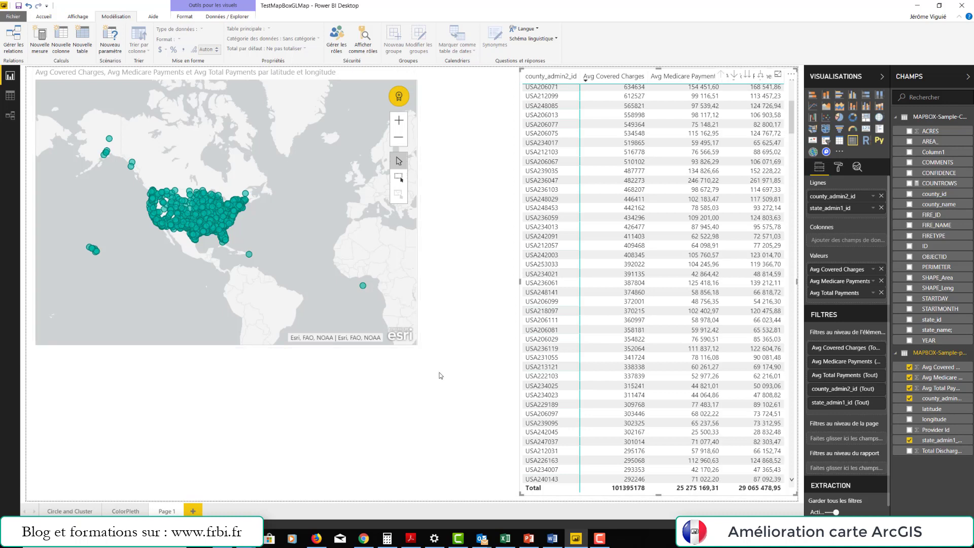
- Filter the ArcGIS map to the USA239035 row and examine the tooltips of points around Cleveland and Bedford
mouse_move(212, 234)
left_click(549, 171)
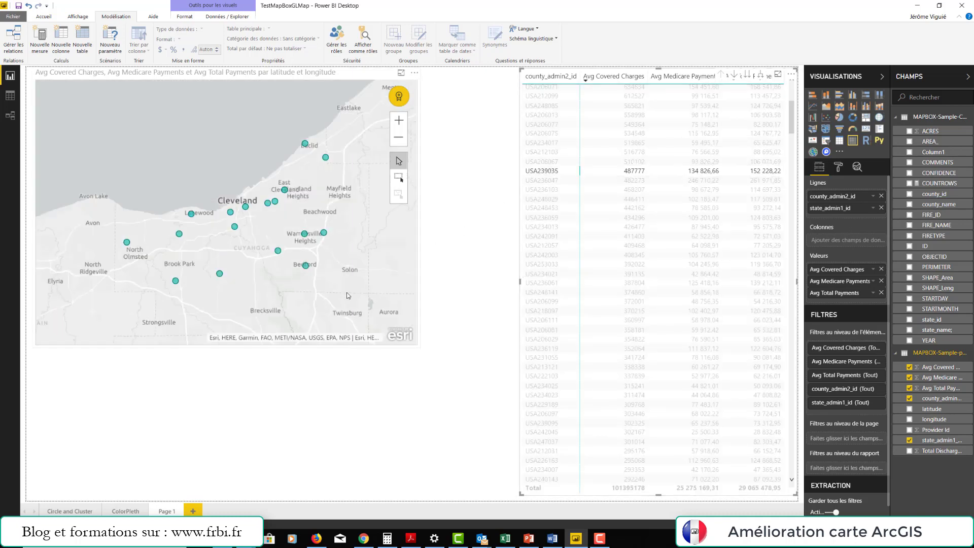
mouse_move(306, 267)
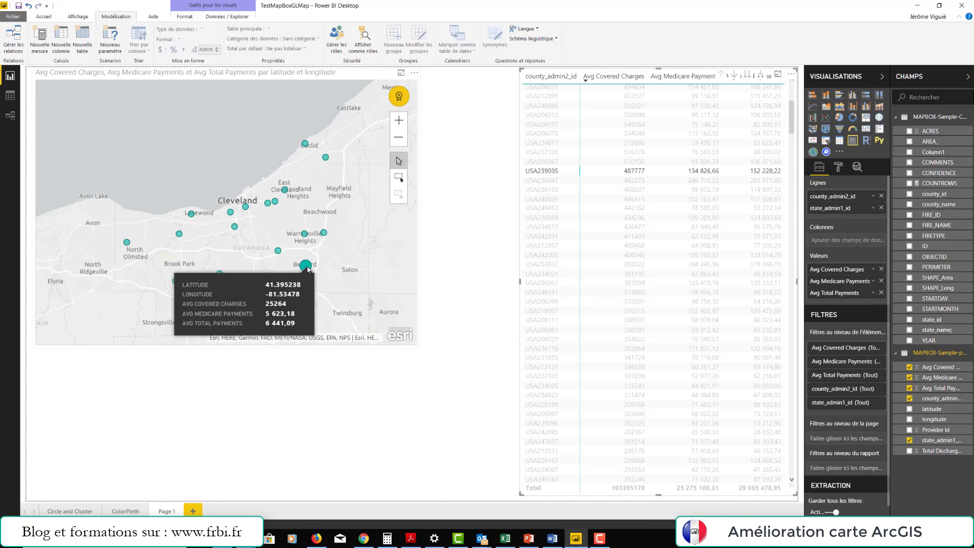
mouse_move(244, 206)
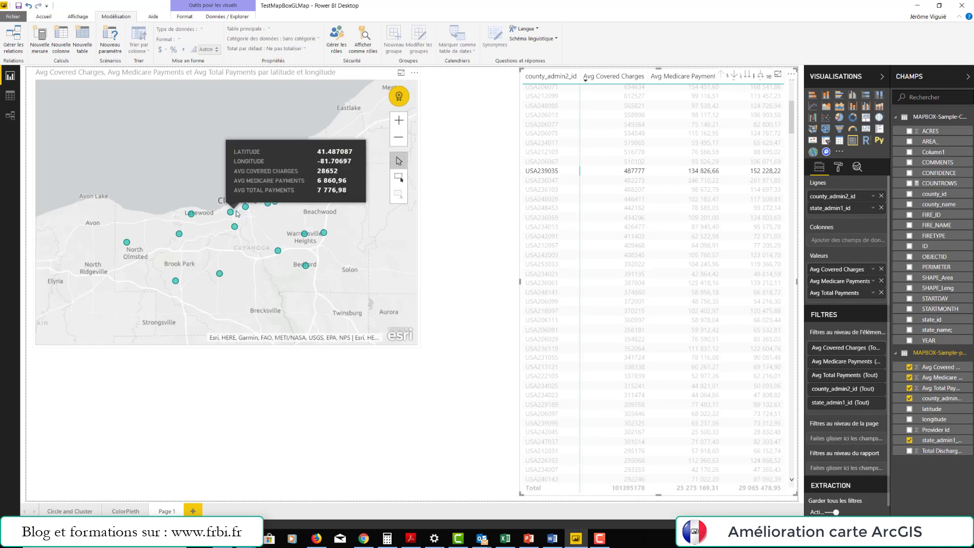
- Filter the ArcGIS map to the USA236103 row of the table
left_click(562, 190)
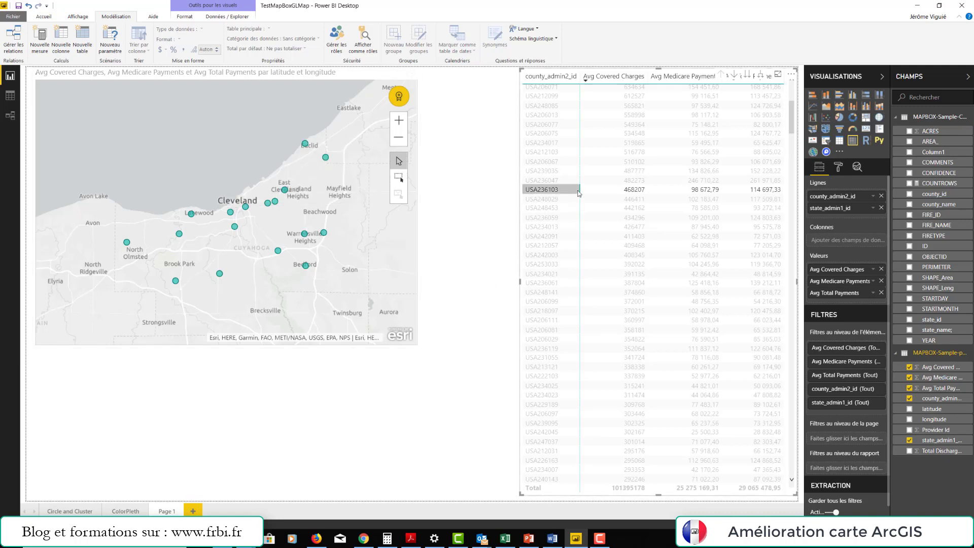
mouse_move(278, 206)
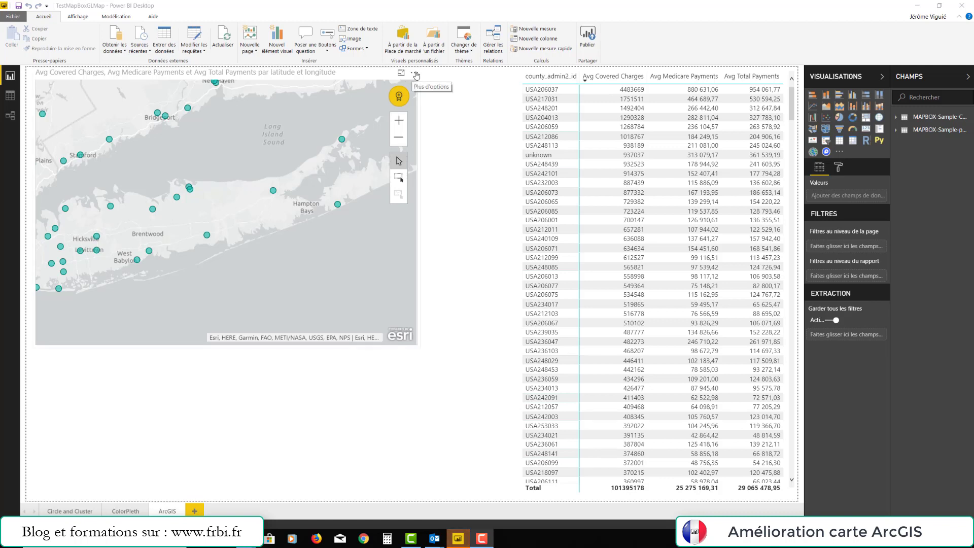
- Open the ArcGIS map for editing and set its basemap to OpenStreetMap after trying Rues, Nuances de gris and Nuances de gris foncé
left_click(415, 75)
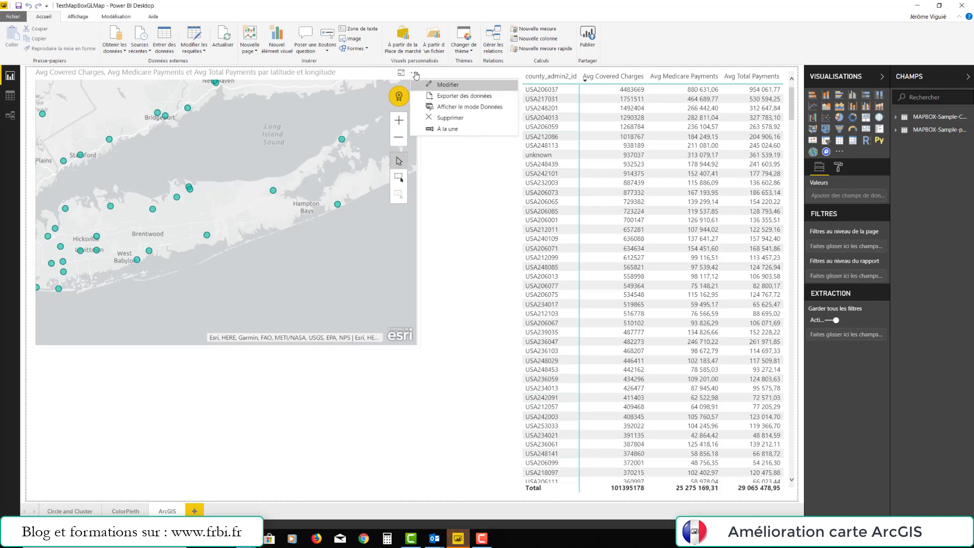
left_click(446, 89)
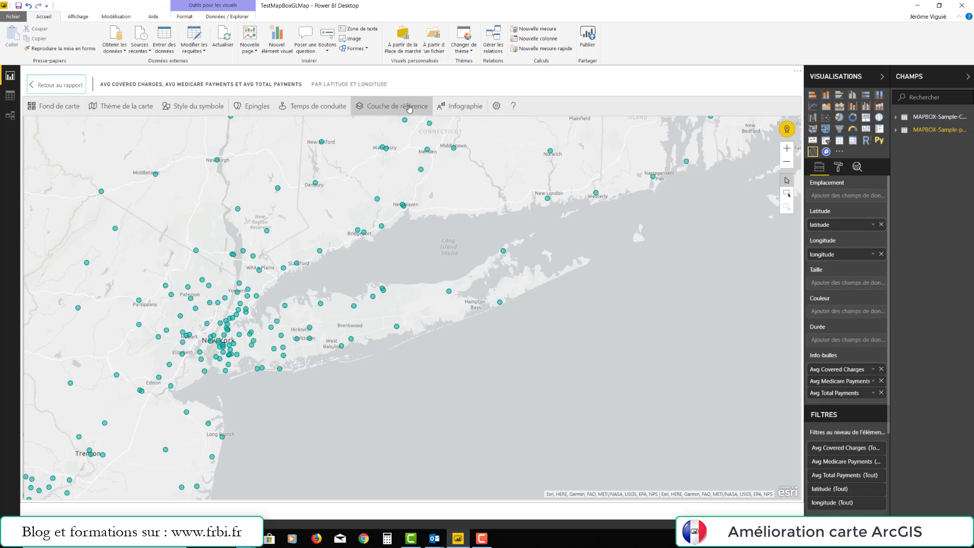
left_click(70, 109)
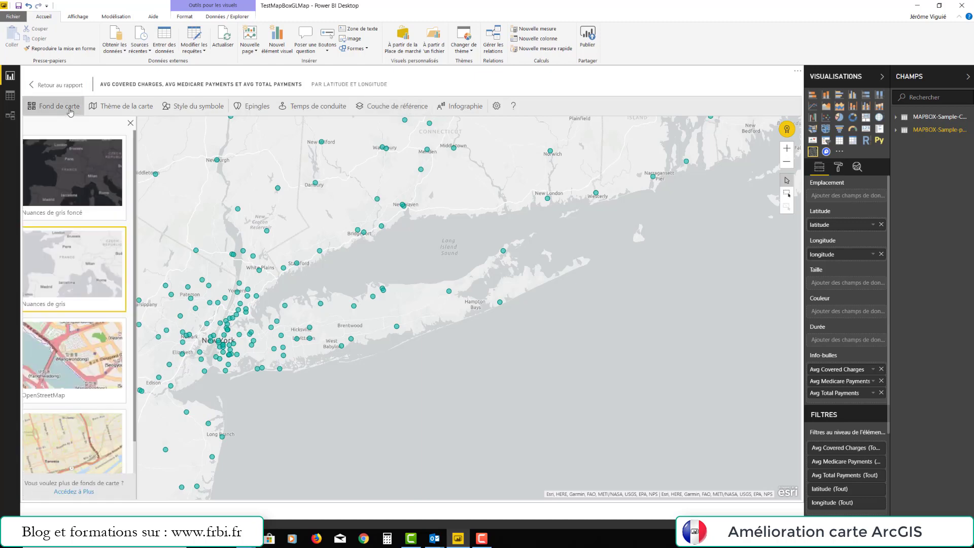
left_click(97, 347)
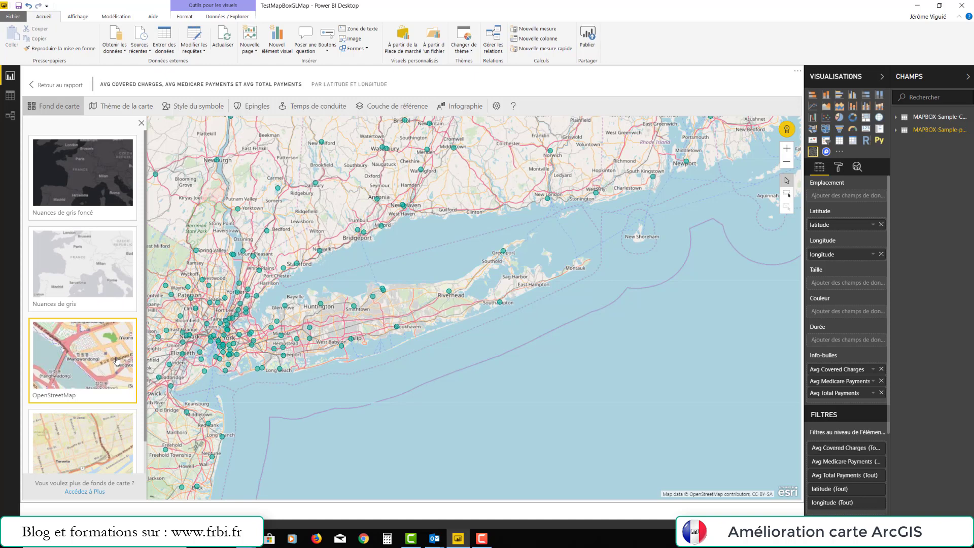
left_click(97, 445)
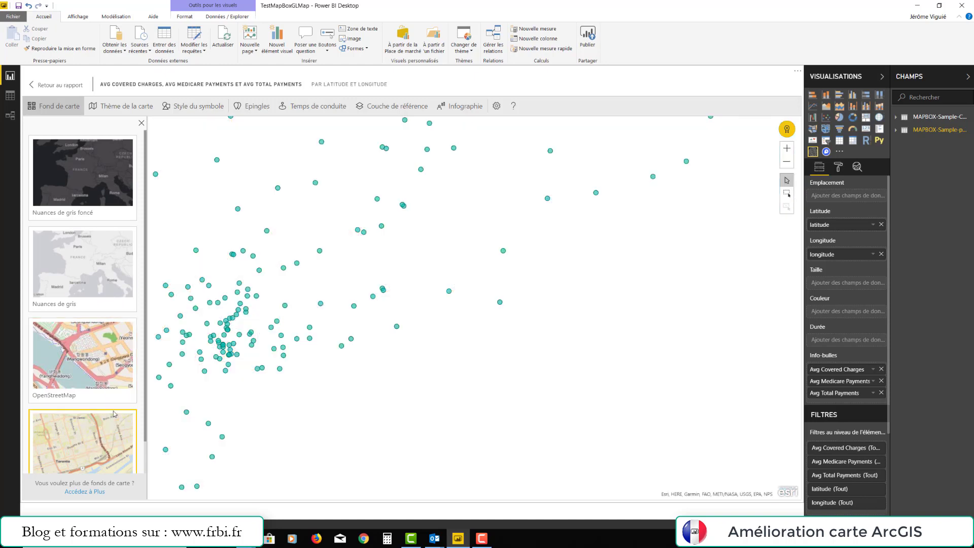
scroll(114, 417, "down", 2)
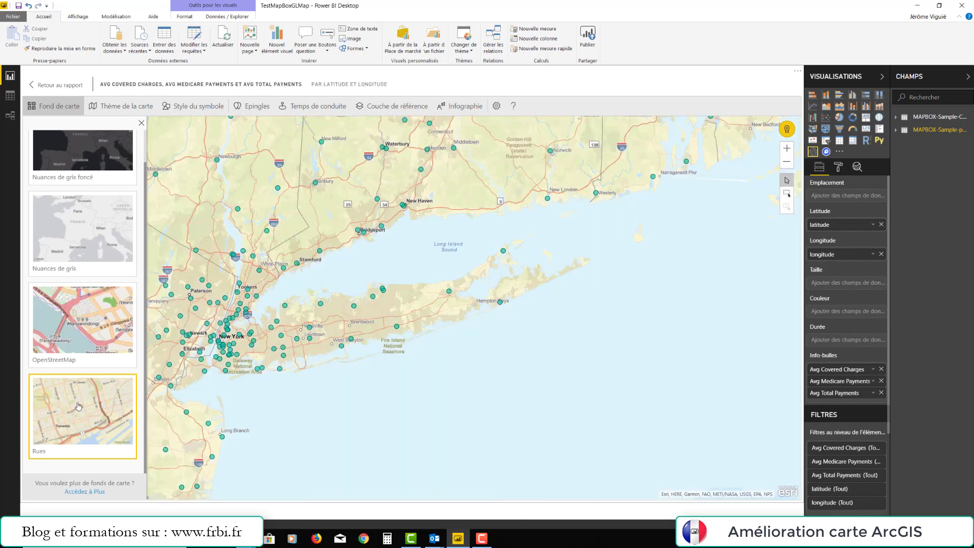
left_click(100, 223)
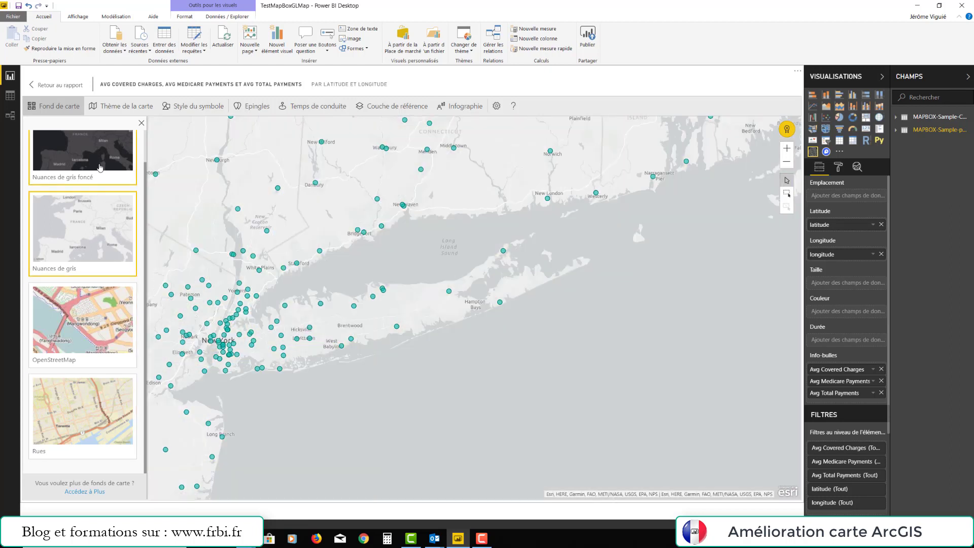
left_click(100, 168)
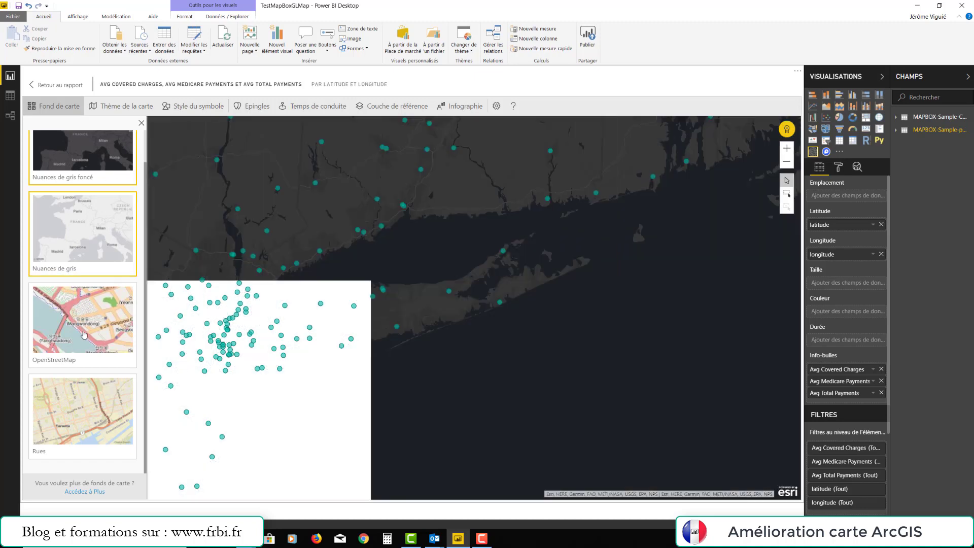
left_click(103, 329)
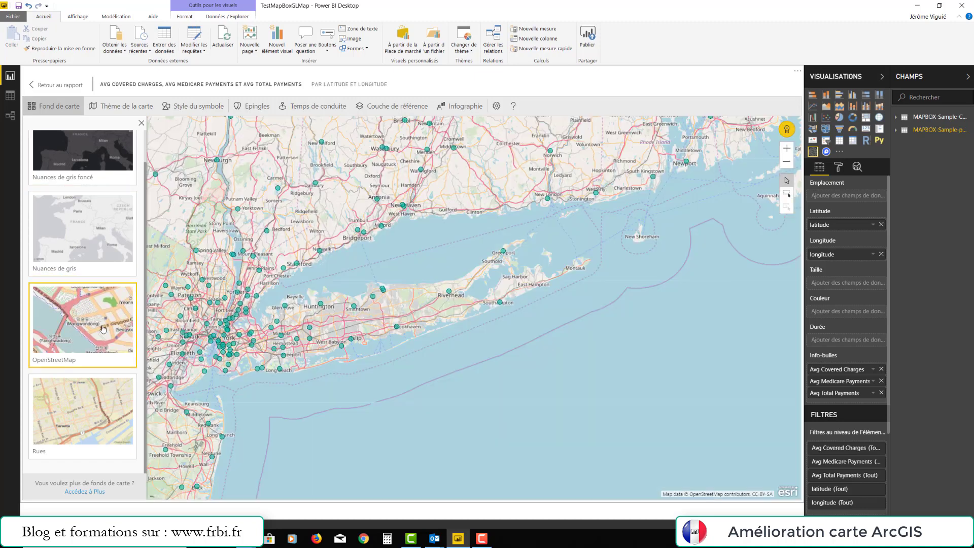
- Try the Carte de densité and Agrégation map themes, and restore Emplacement uniquement
left_click(128, 112)
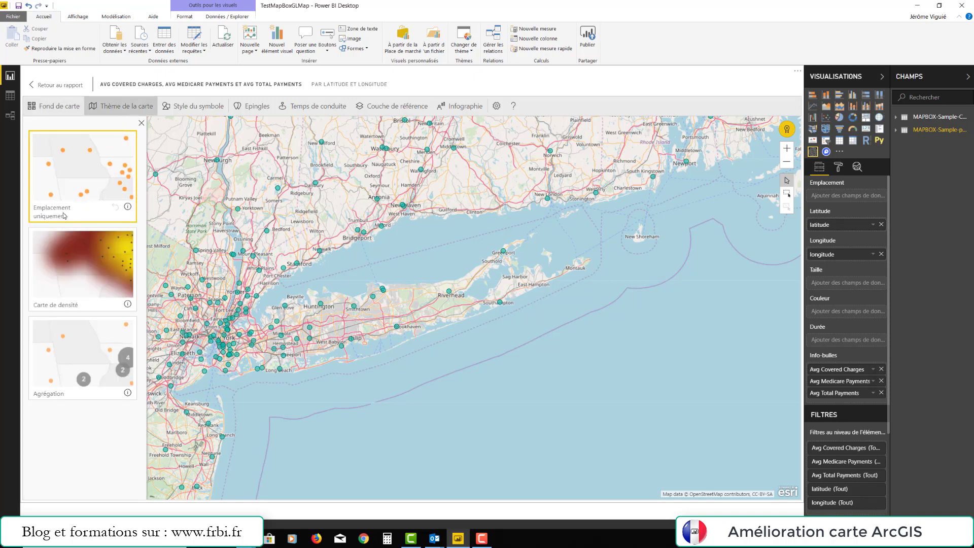
left_click(108, 264)
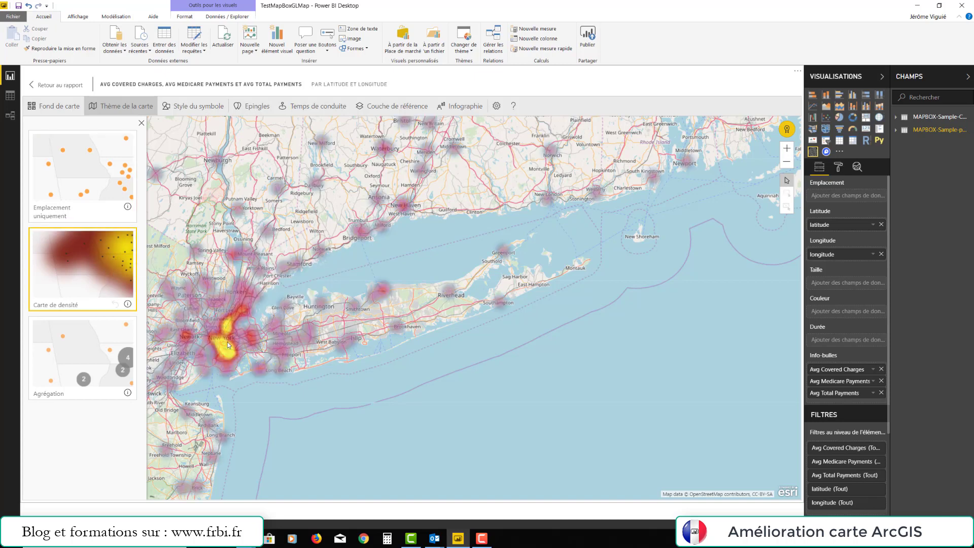
left_click(127, 363)
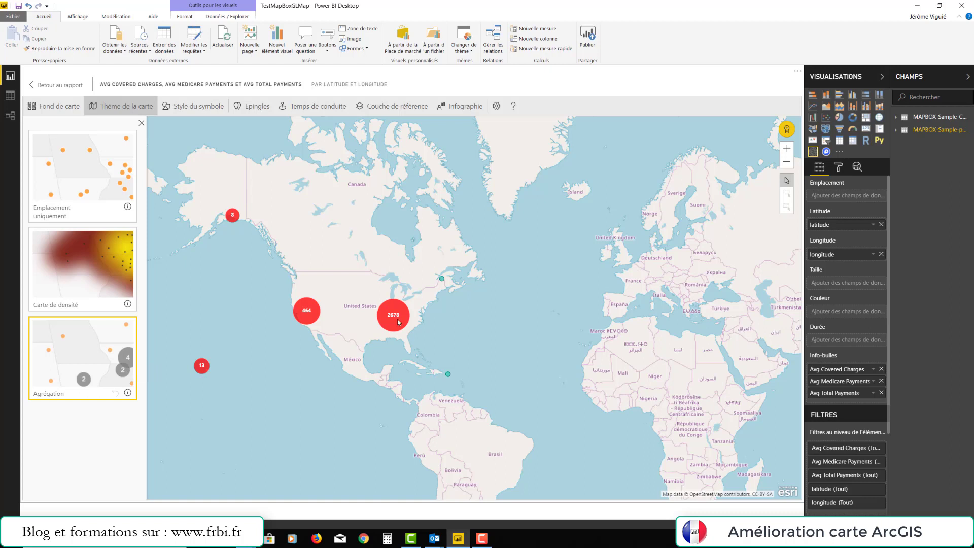
left_click(94, 190)
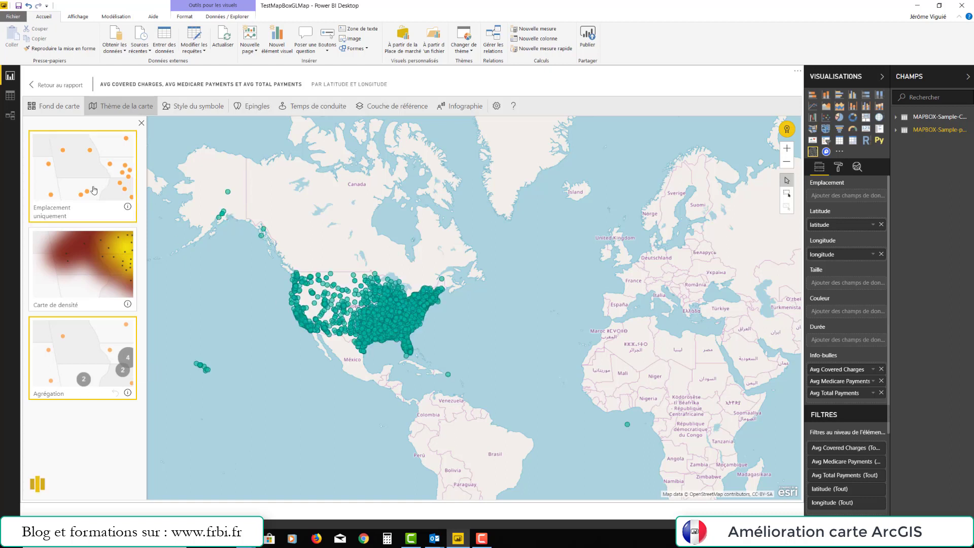
left_click(141, 123)
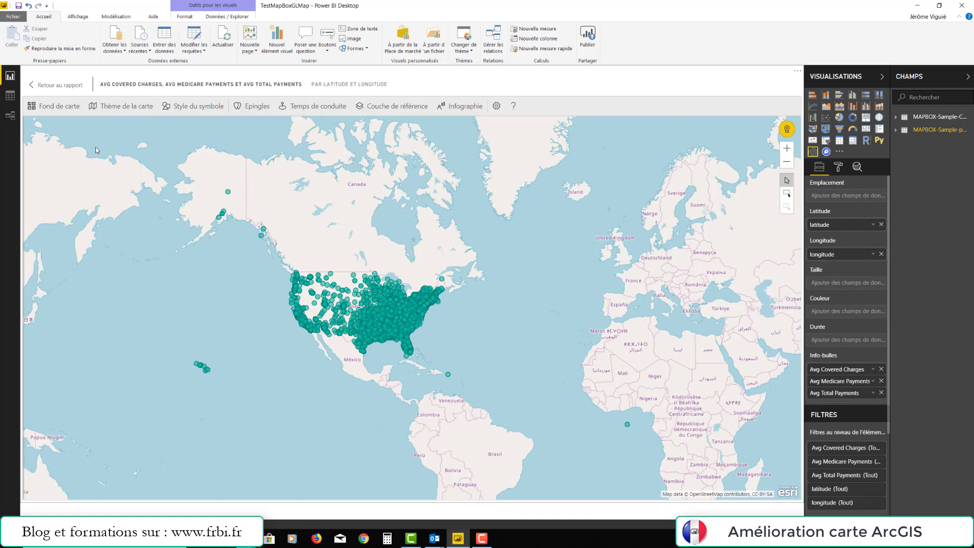
- Try the square symbol shape for the map points and return it to the circle
left_click(205, 108)
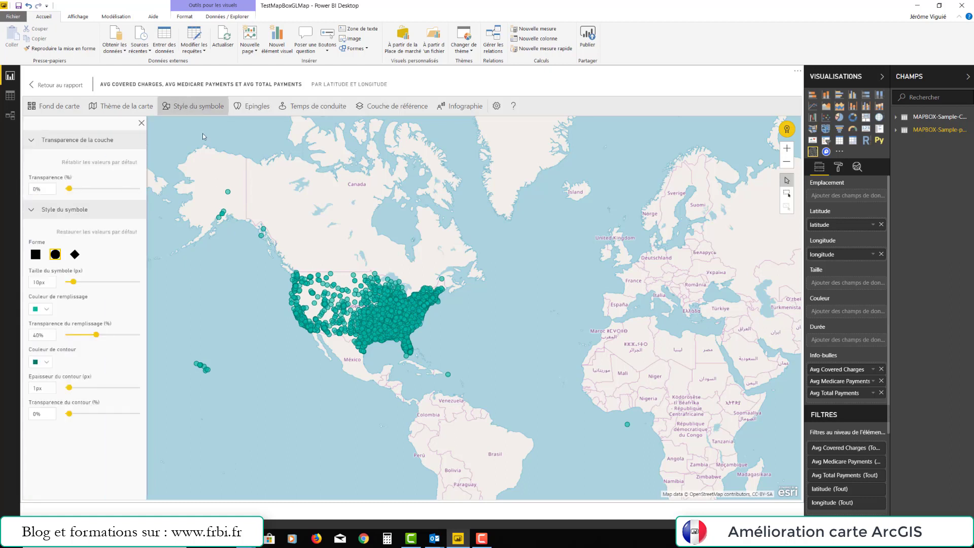
left_click(37, 255)
left_click(55, 255)
left_click(142, 124)
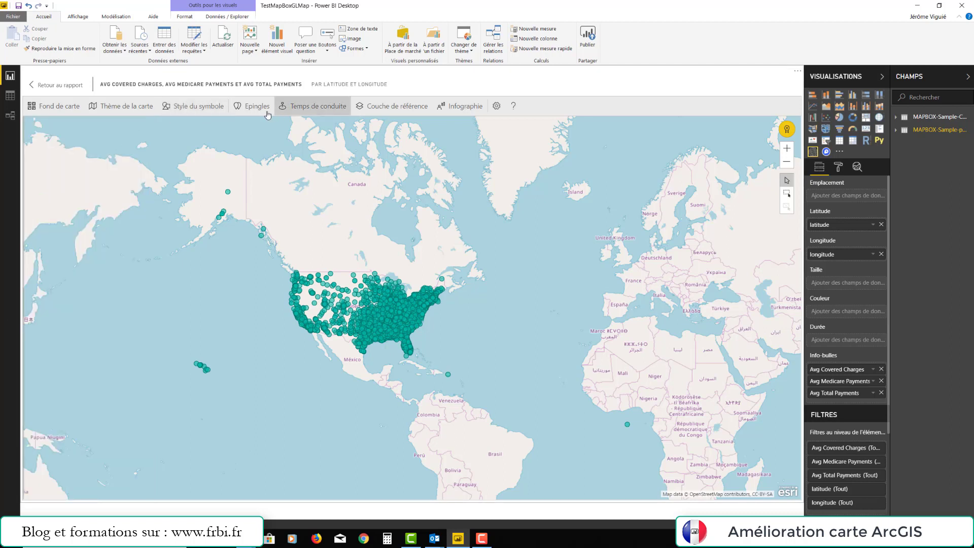
- Search the map's pin locations for "milfo" and close the search without adding a pin
left_click(257, 107)
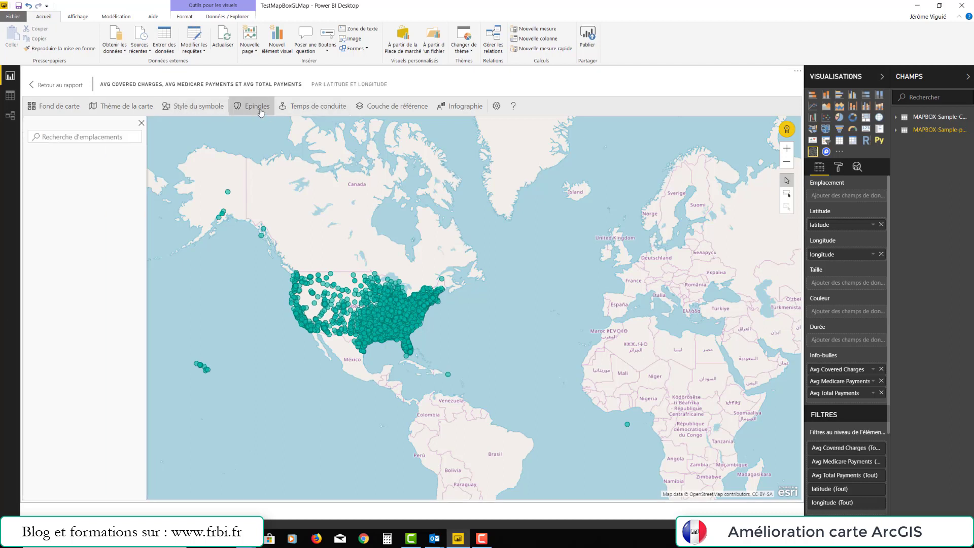
left_click(71, 136)
type("milfo")
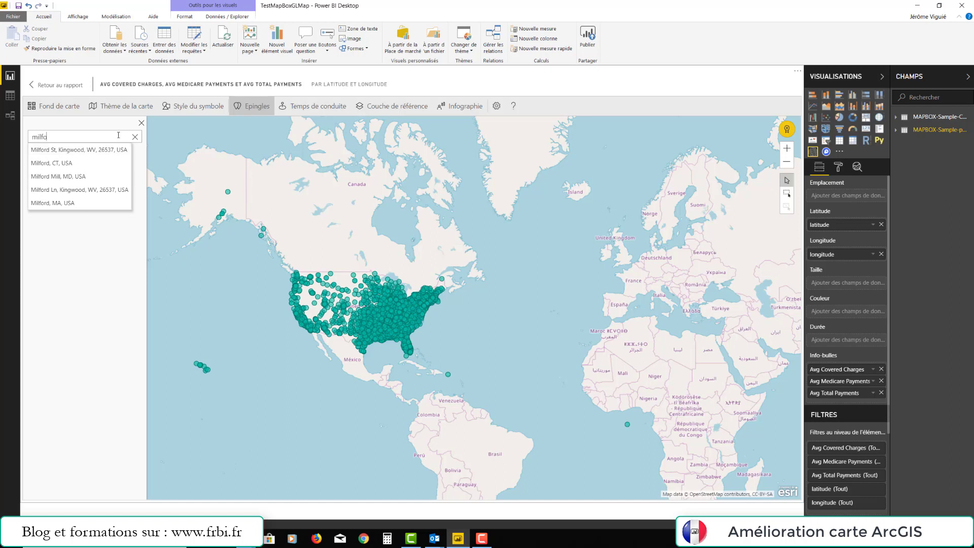
left_click(141, 122)
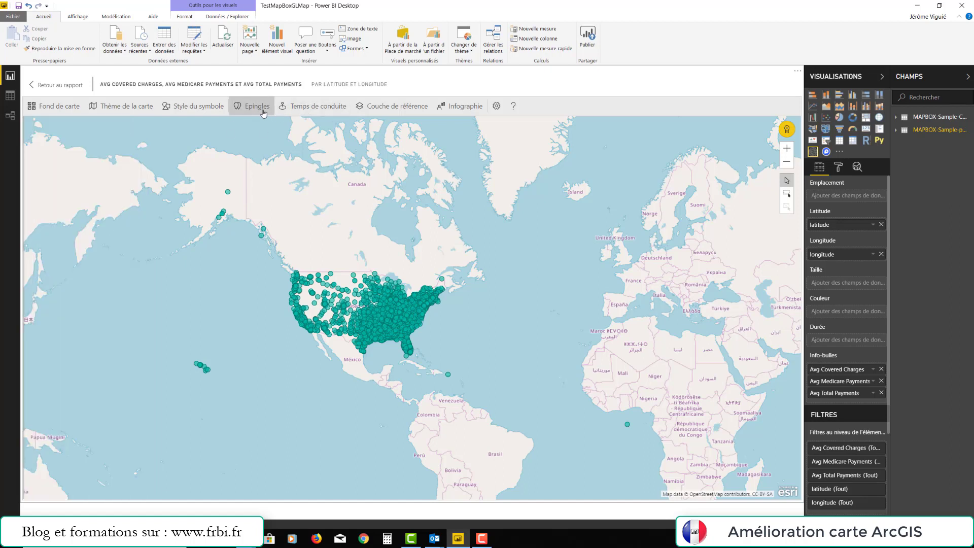
- Create a 10-minute drive-time area around a point in the western United States, and delete the isochrone zone
left_click(337, 111)
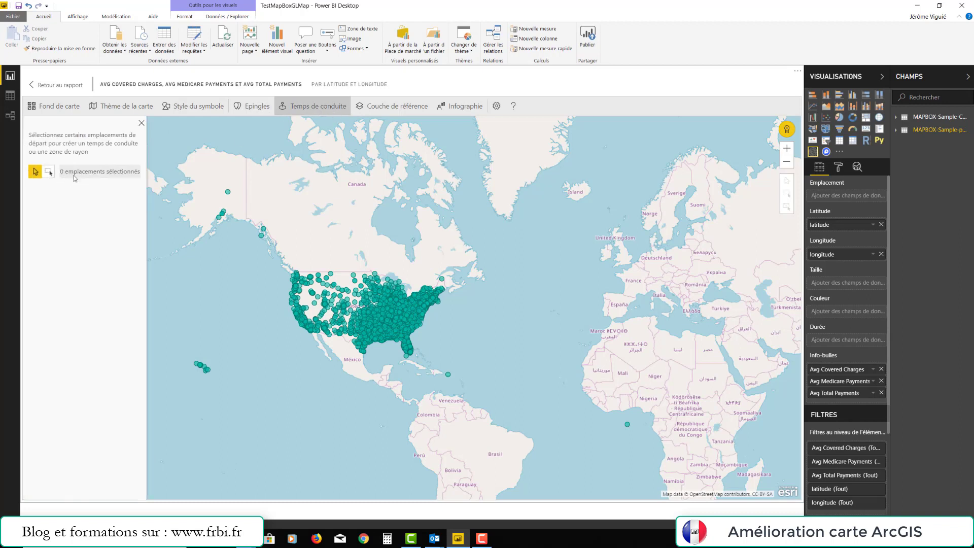
mouse_move(327, 307)
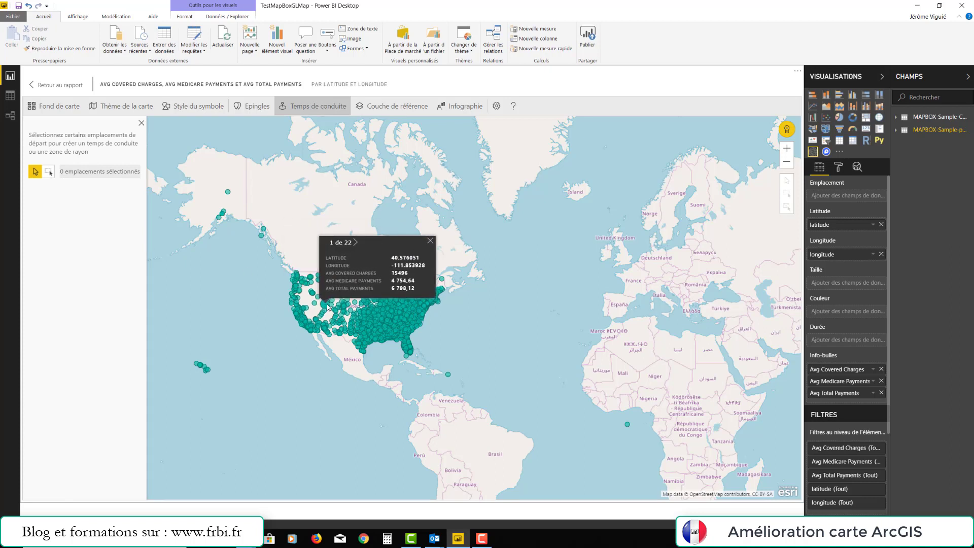
left_click(327, 307)
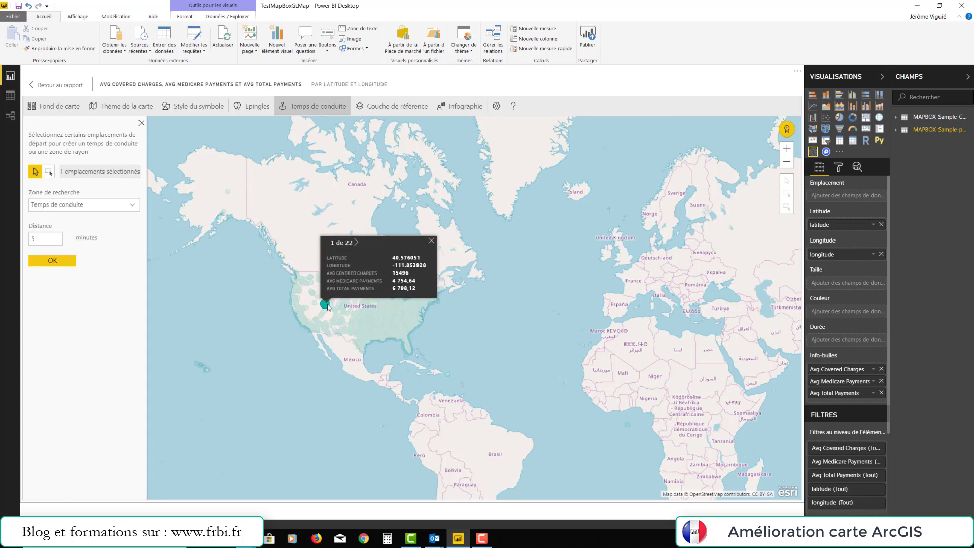
double_click(50, 240)
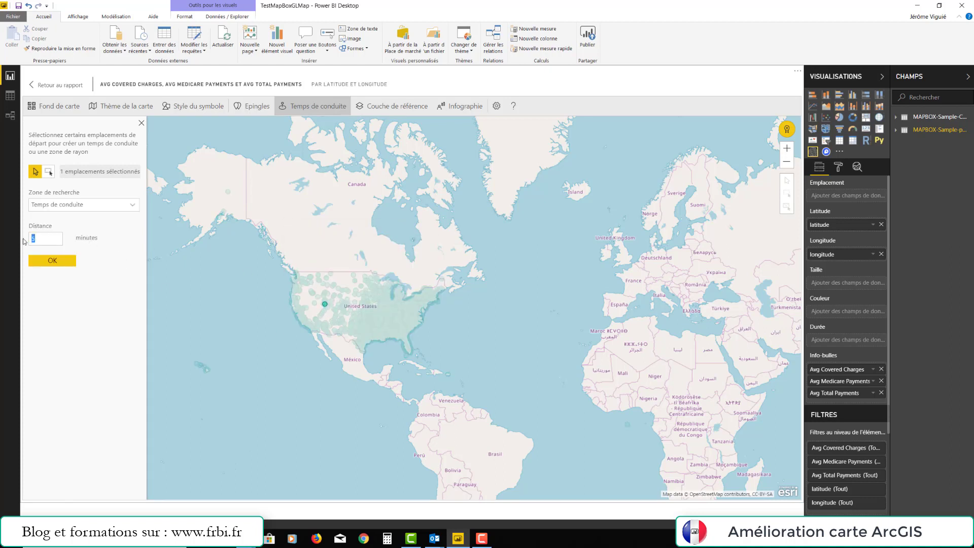
type("10")
left_click(54, 261)
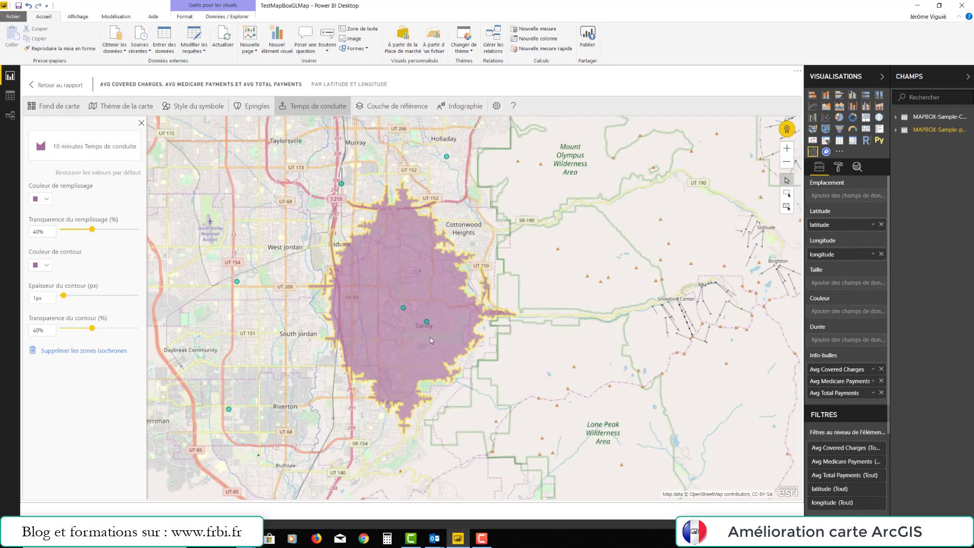
left_click(119, 350)
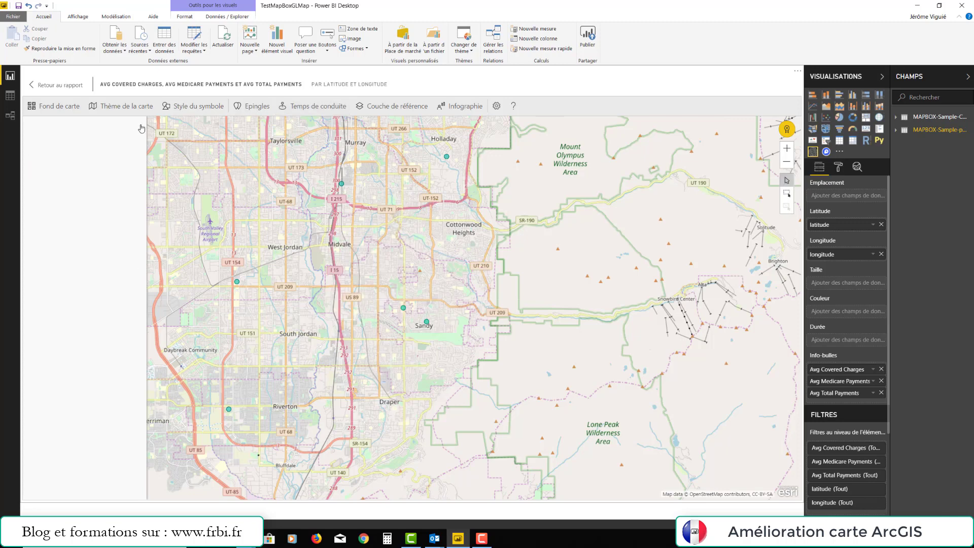
- Add the 2016 USA Per Capita Income demographic reference layer to the map and remove it again
left_click(395, 105)
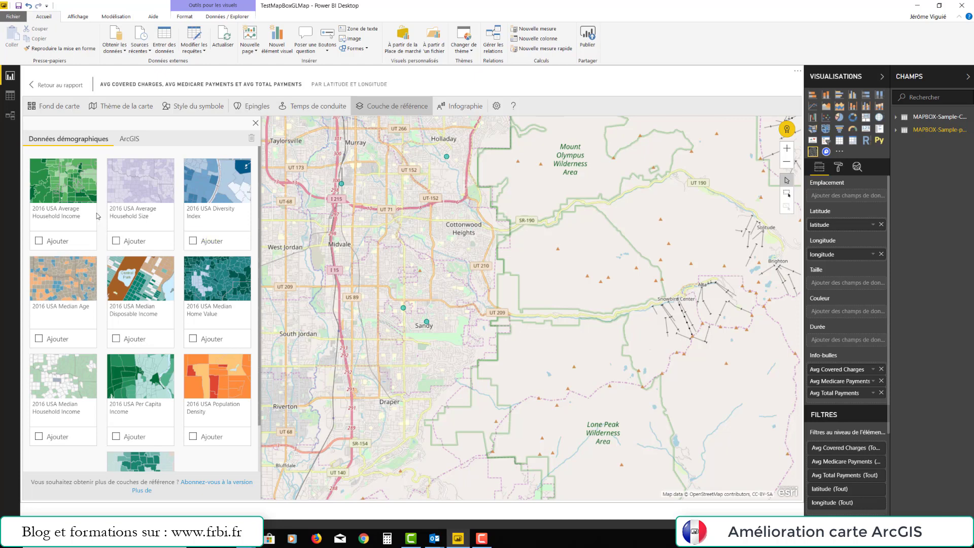
left_click(119, 436)
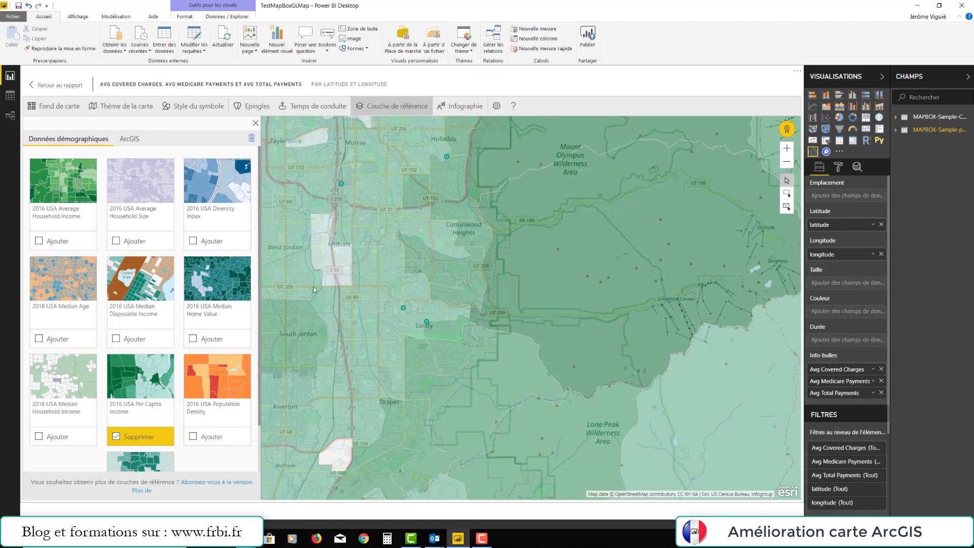
left_click(122, 439)
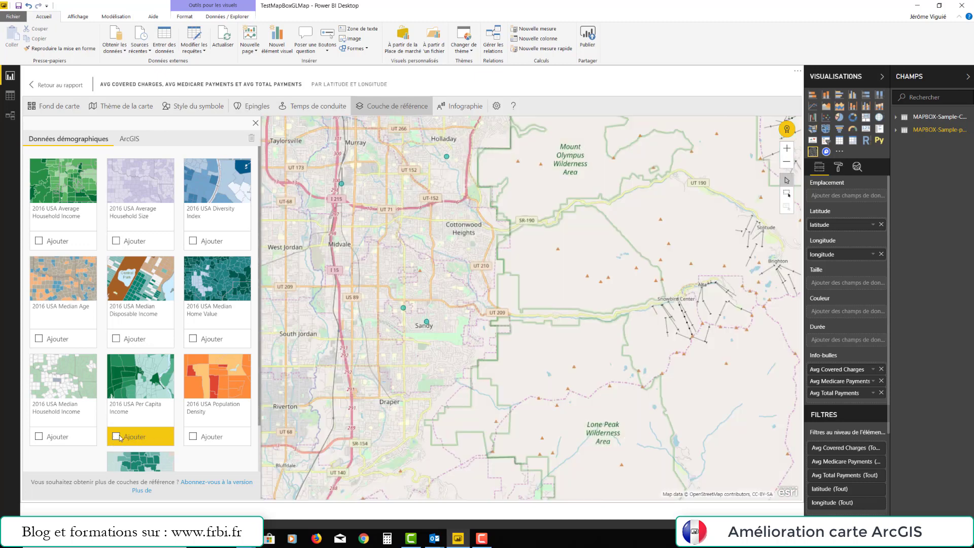
left_click(257, 123)
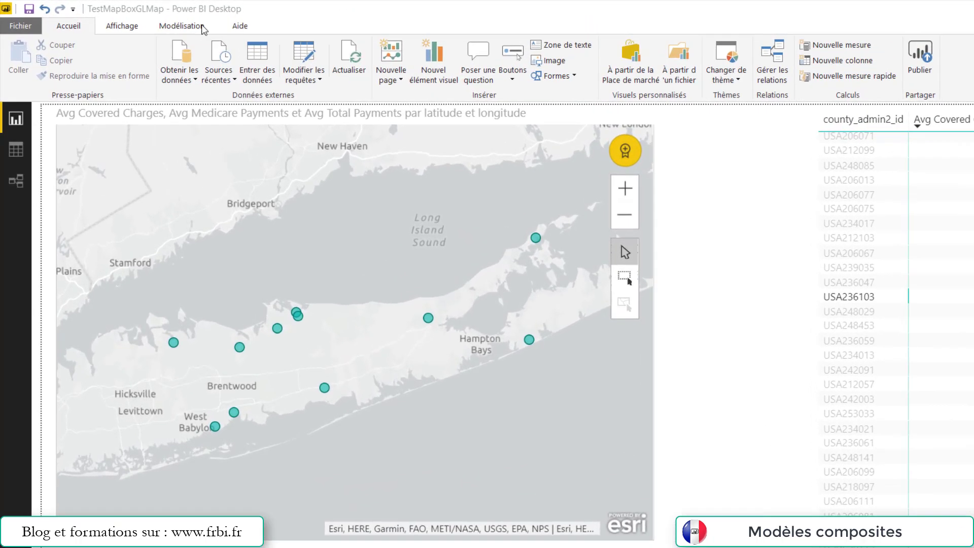
- Search the available data sources for VERTICA and open the connection settings of the matching connector
left_click(182, 81)
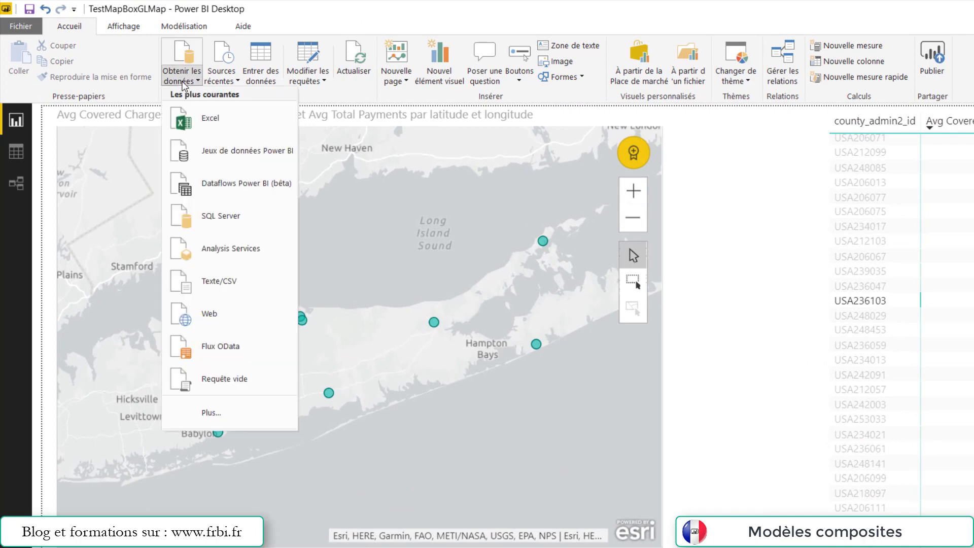
left_click(215, 419)
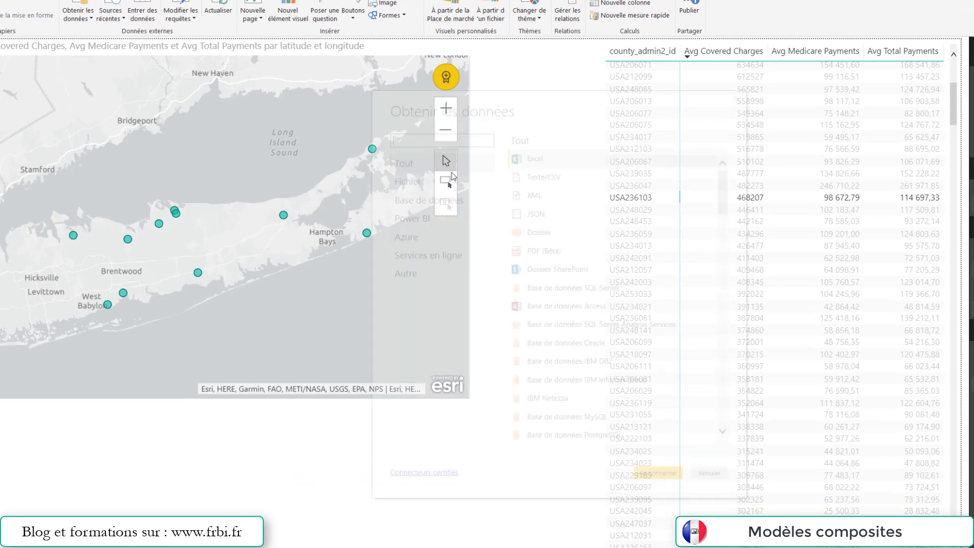
type("VERTICA")
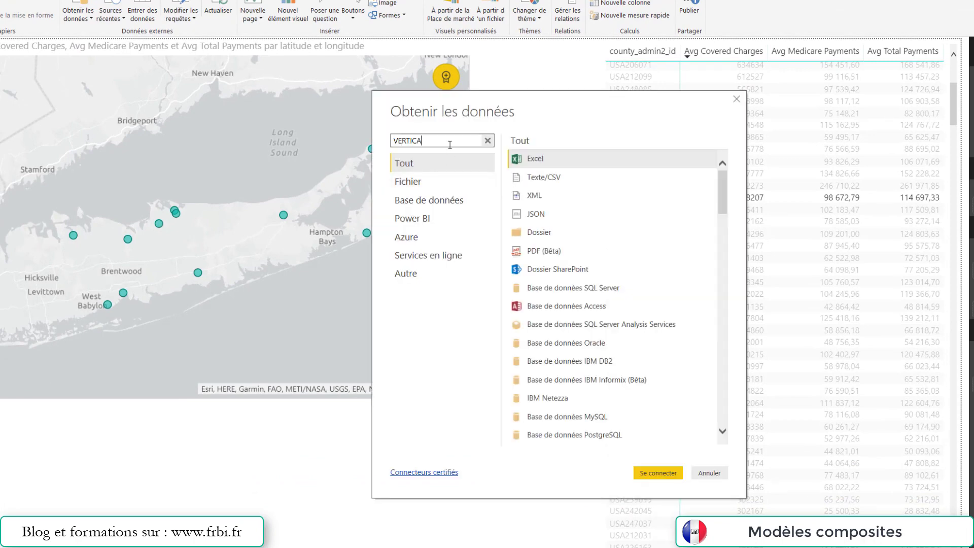
double_click(564, 159)
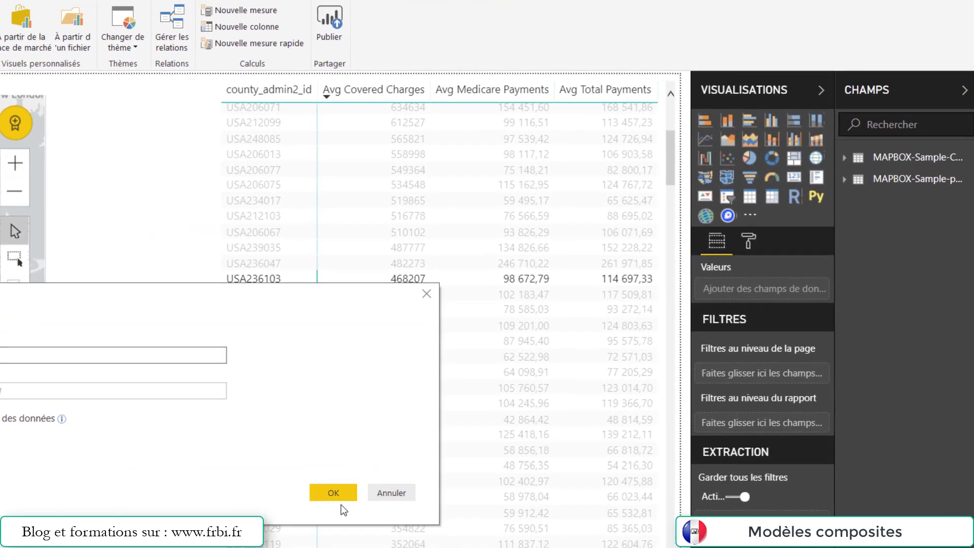
- Dismiss the connection settings and show the storage mode options in the properties of the MAPBOX-Sample-Colorpleth table
key("ctrl+v")
left_click(723, 362)
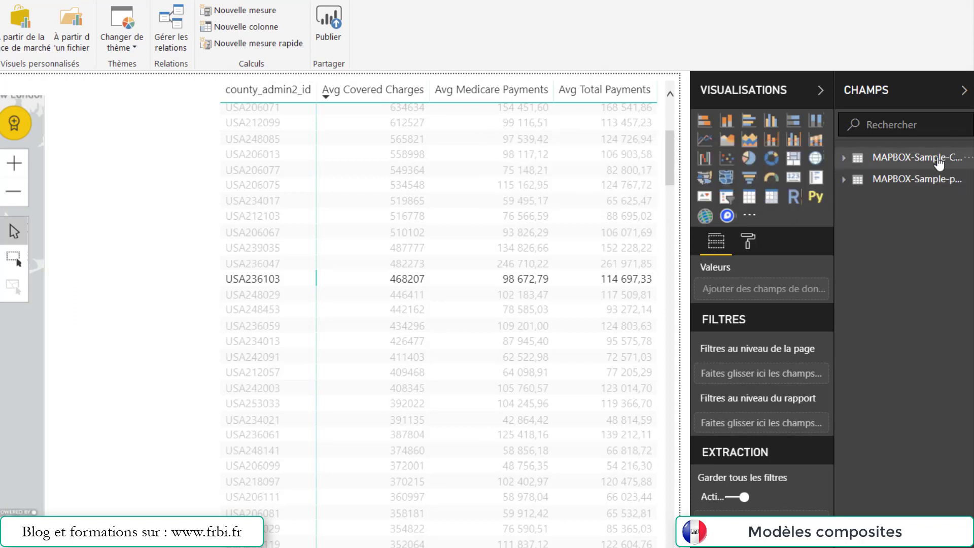
mouse_move(939, 162)
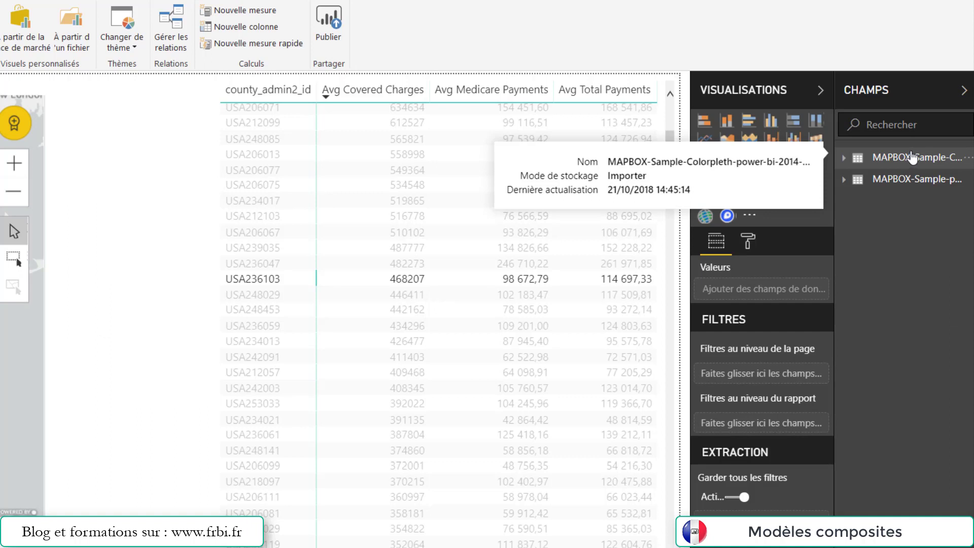
left_click(967, 161)
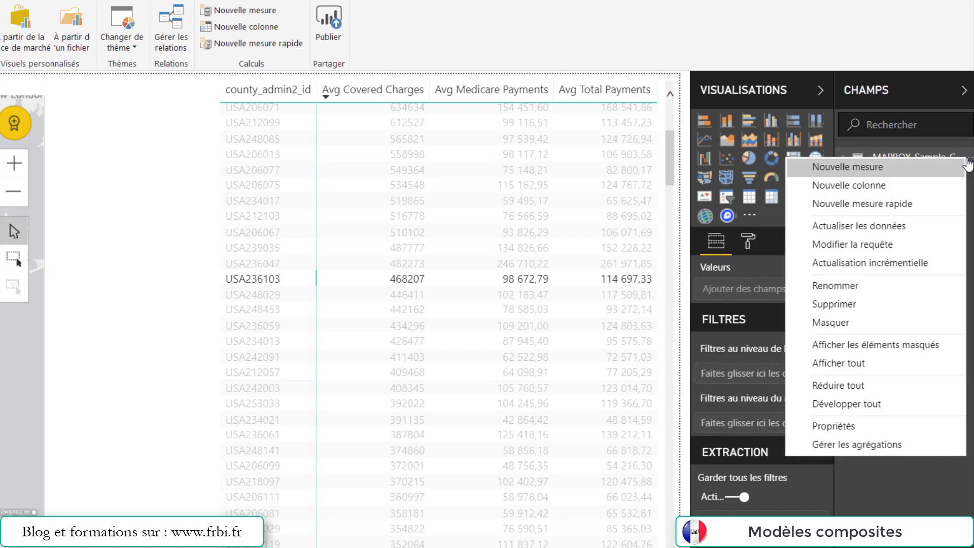
left_click(864, 426)
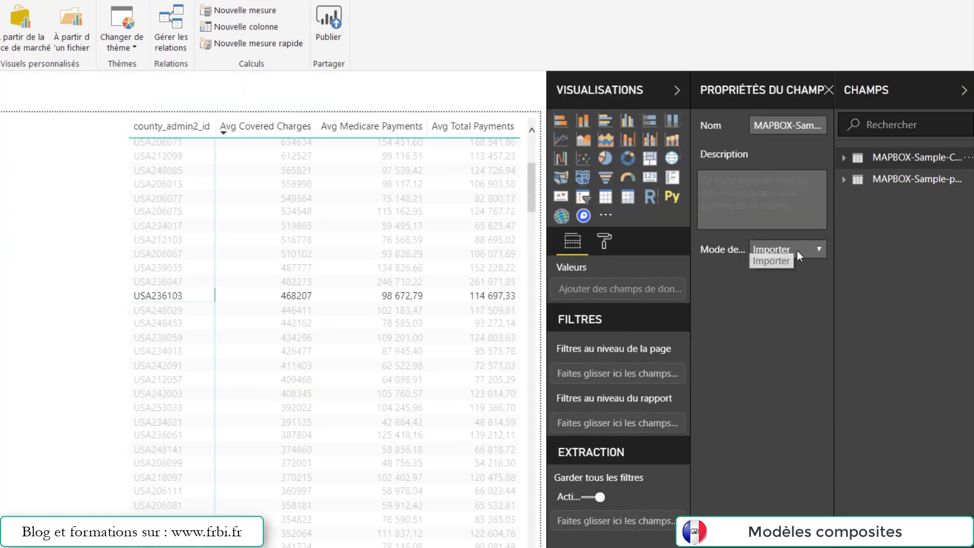
left_click(815, 249)
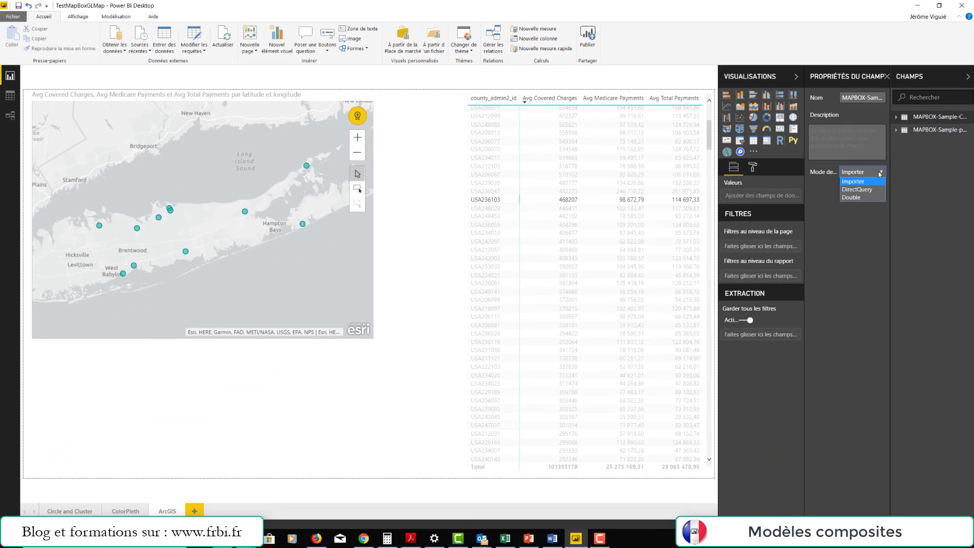
- Enlarge both MAPBOX tables in the relationships view and relate county_id to county_admin2_id, returning to the report view
left_click(10, 116)
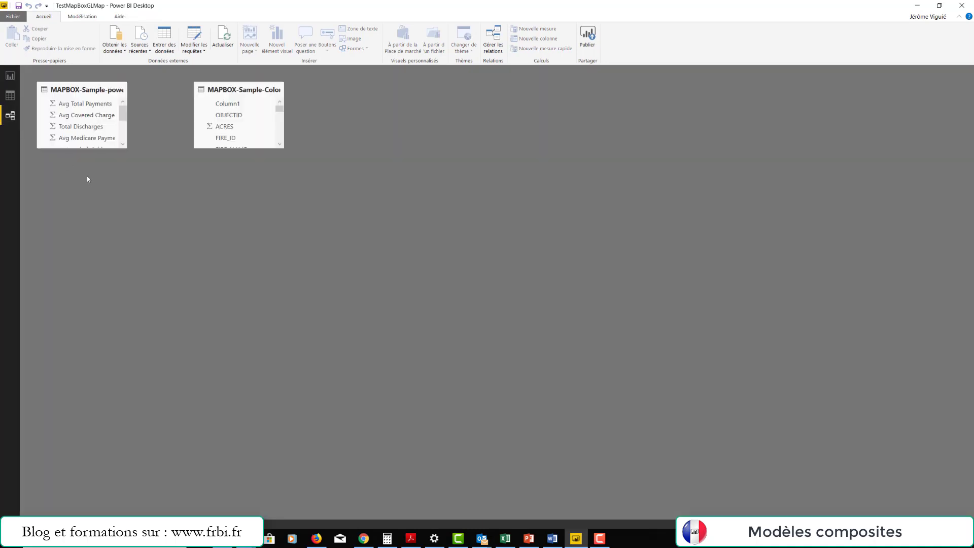
left_click(114, 151)
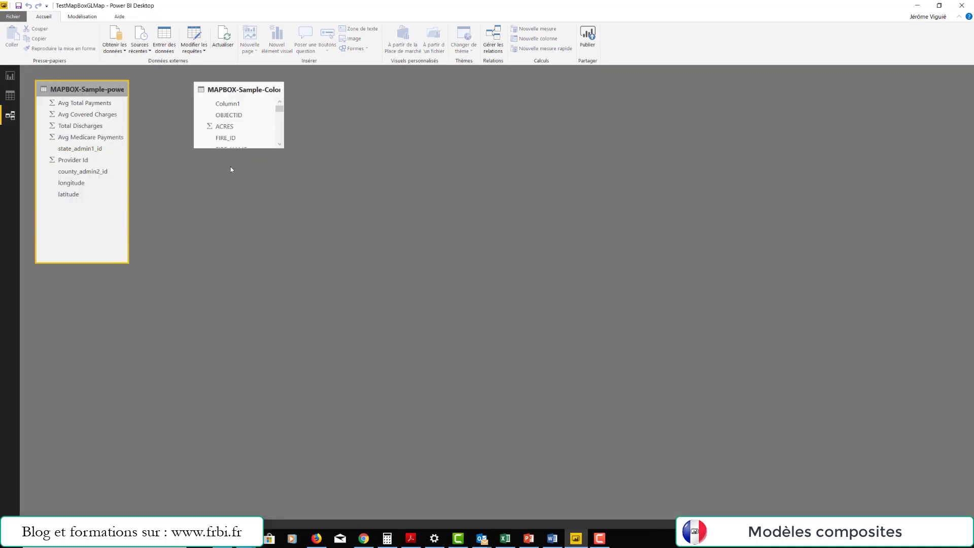
left_click(247, 149)
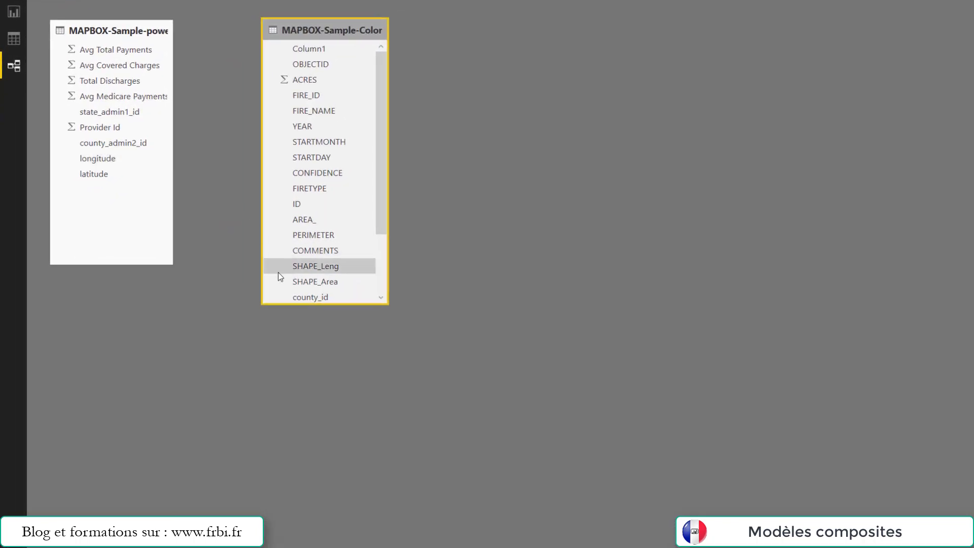
left_click_drag(296, 298, 129, 181)
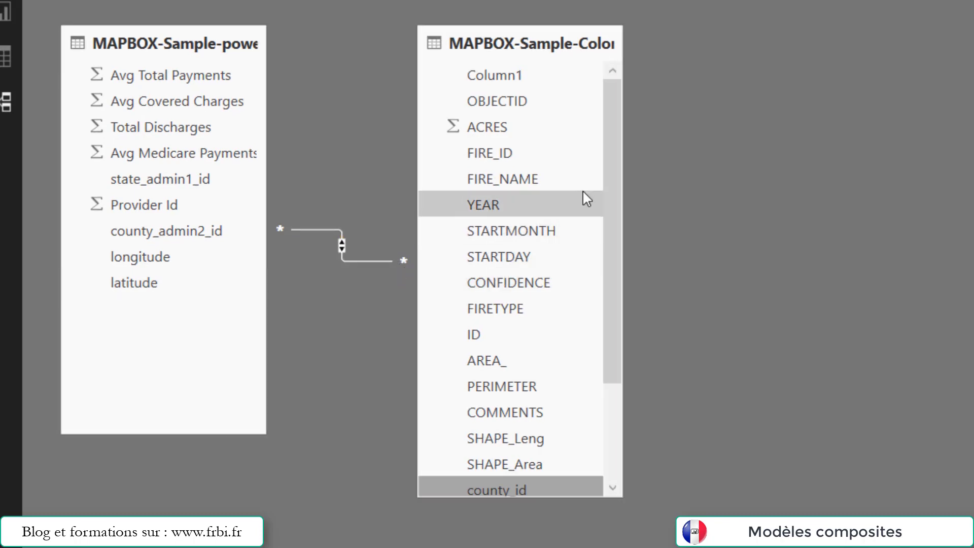
left_click_drag(610, 167, 611, 296)
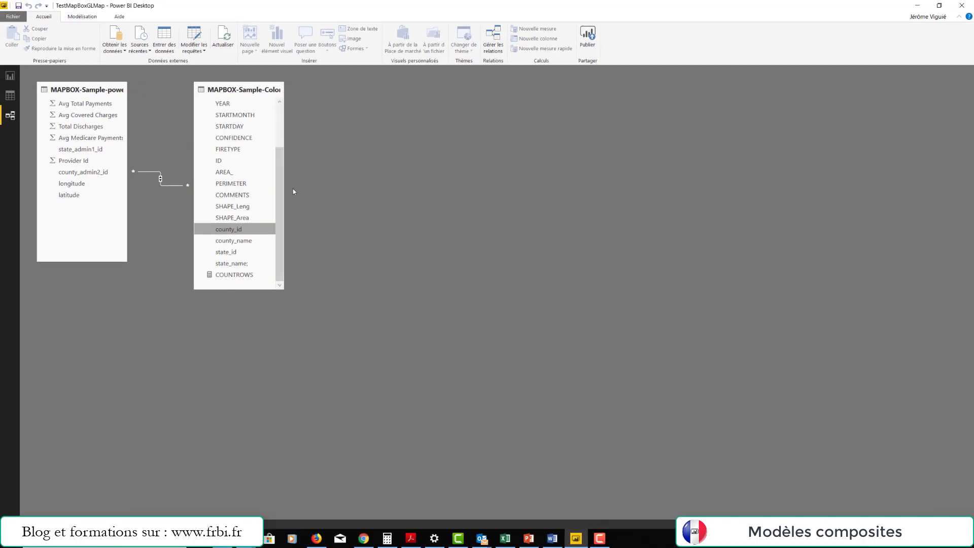
left_click(10, 95)
left_click(10, 76)
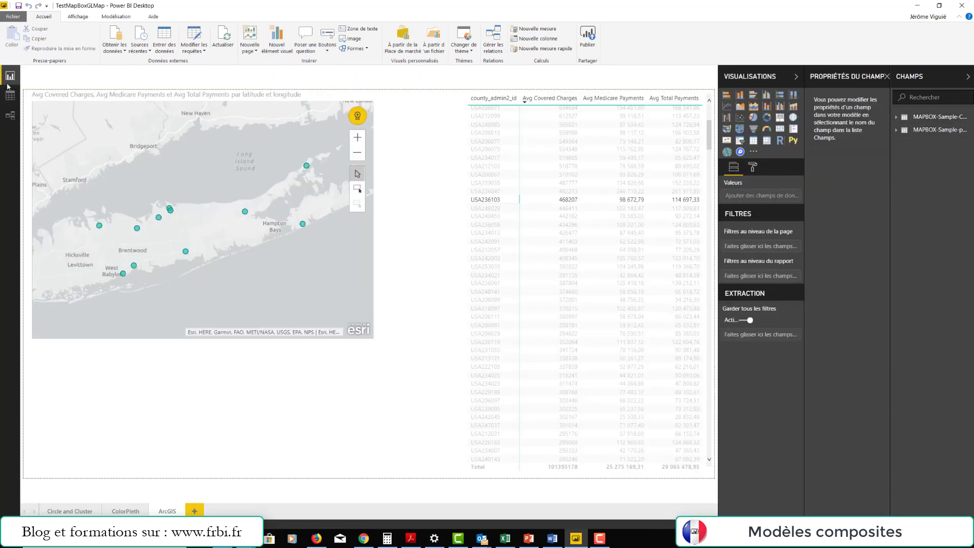
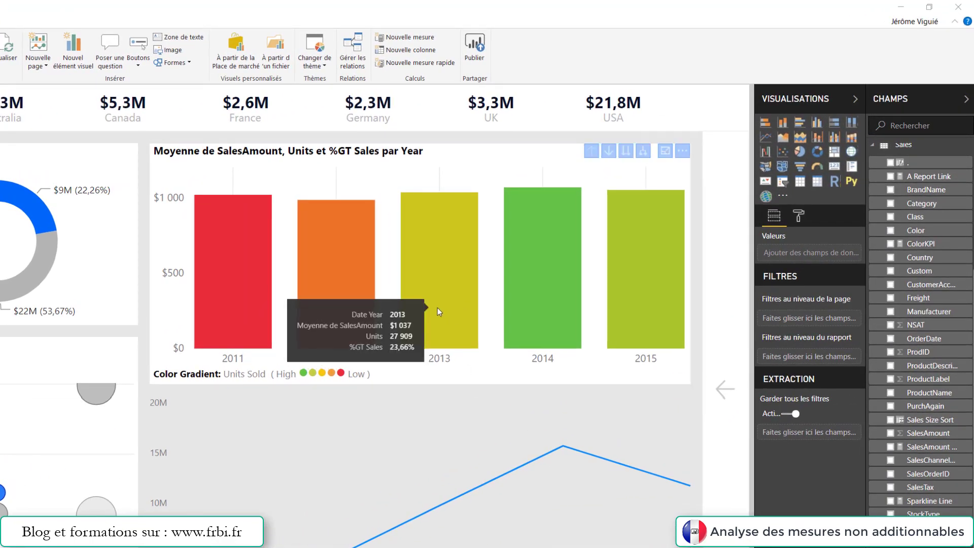
- Run the explain-the-increase analysis on the 2013 column of the average SalesAmount chart and read its help explanation
right_click(439, 311)
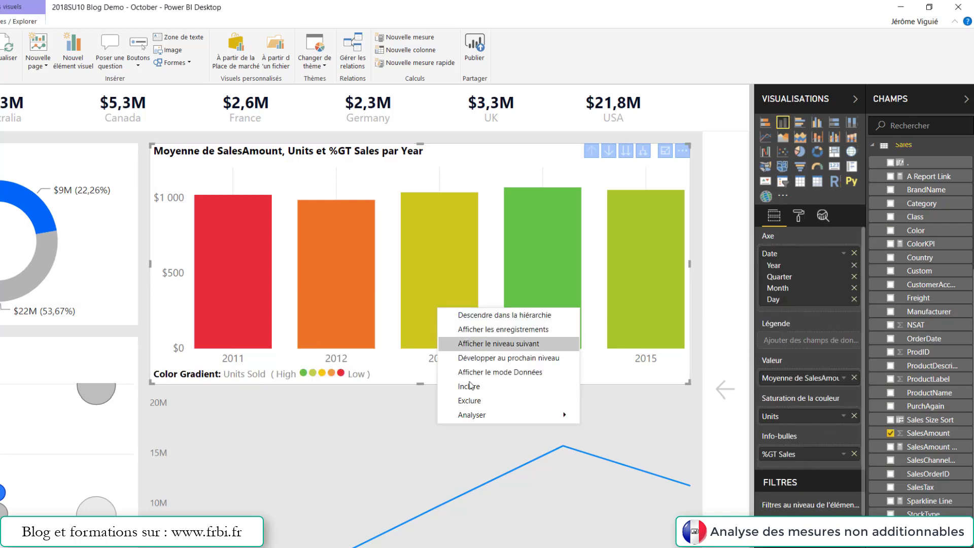
mouse_move(475, 416)
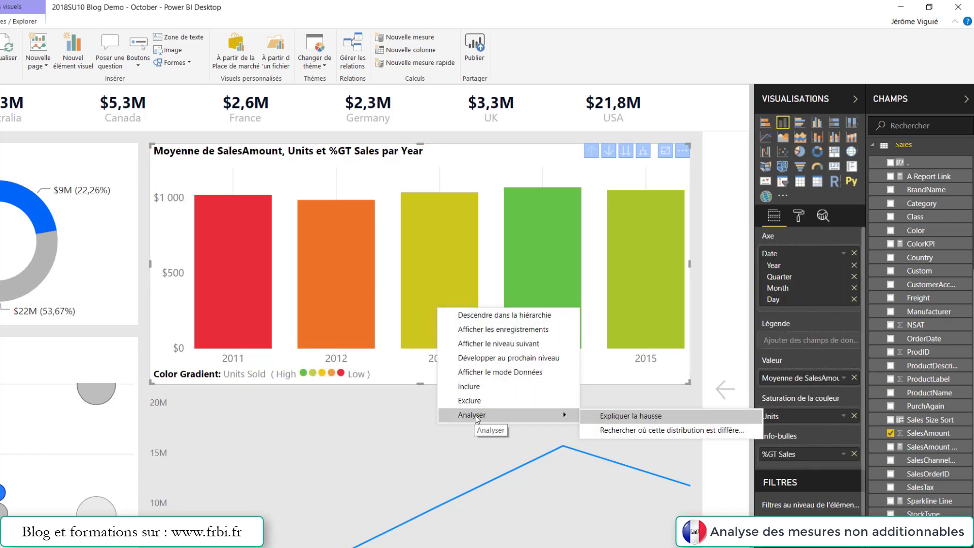
left_click(589, 416)
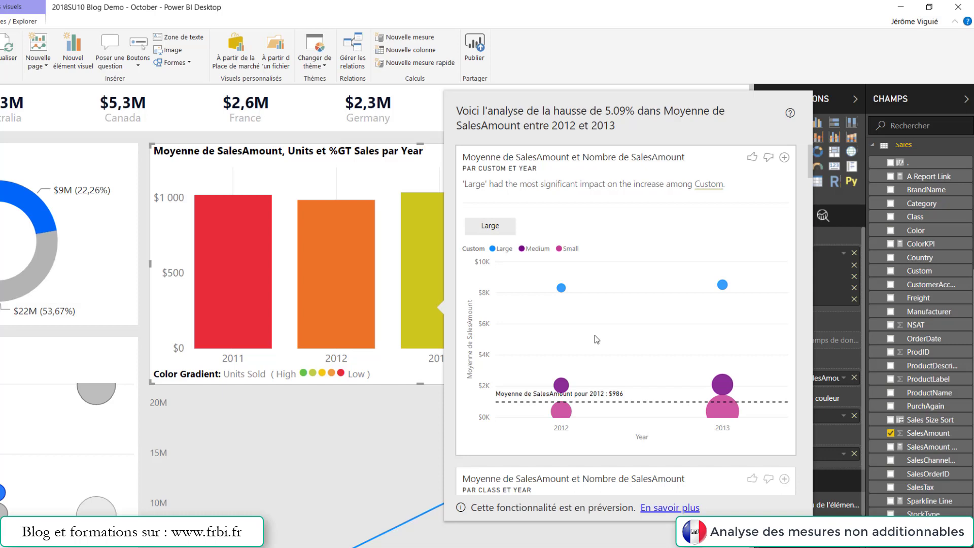
left_click(789, 115)
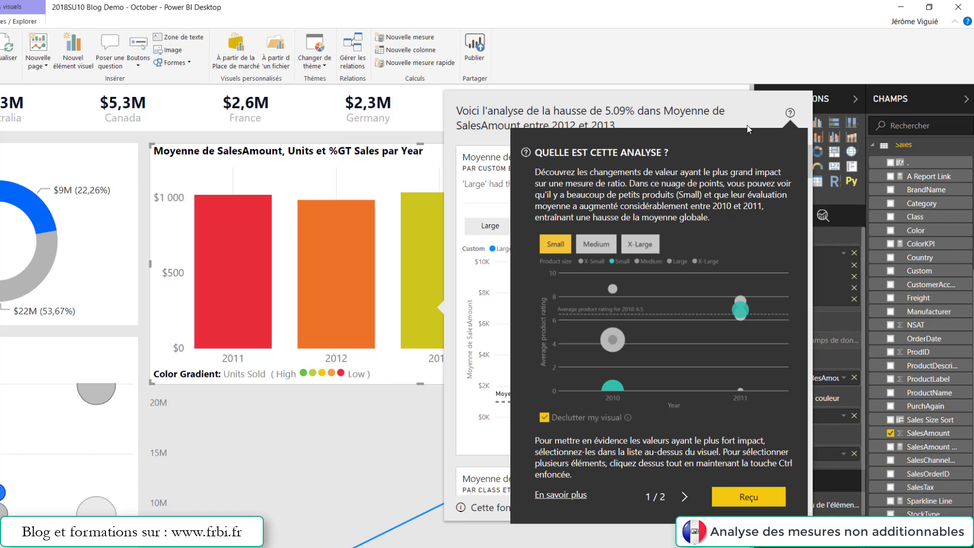
left_click(746, 501)
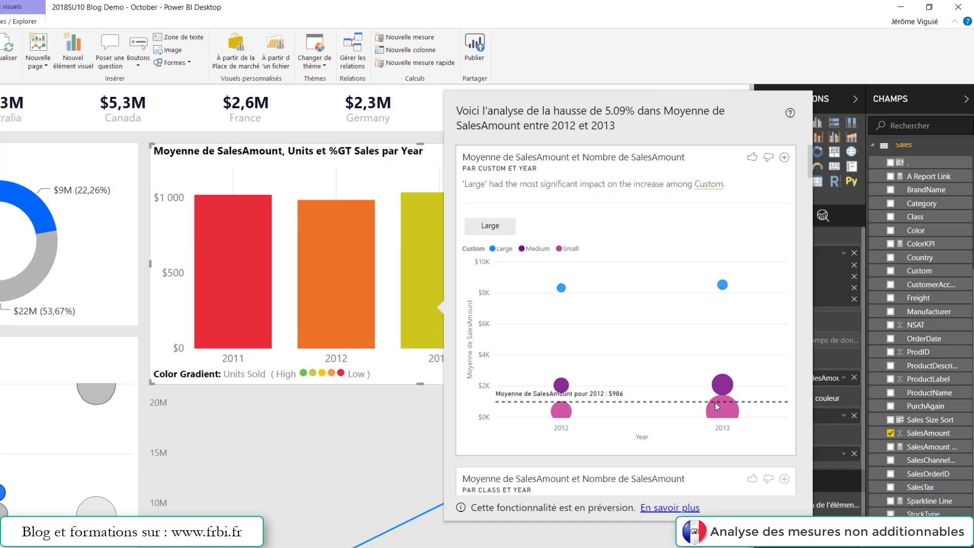
- Compare the 2012 and 2013 bubbles for the Small, Medium and Large categories in the analysis scatter chart, and close the analysis
mouse_move(727, 411)
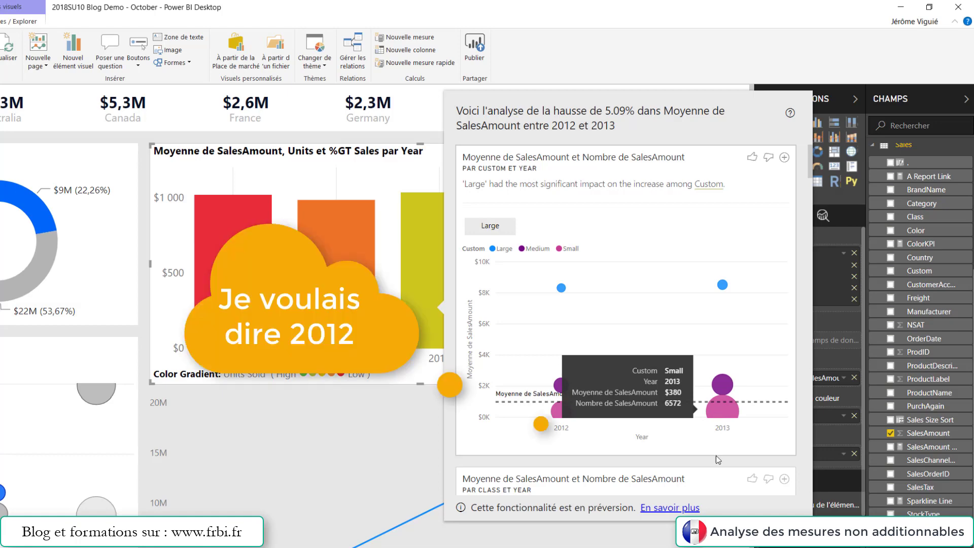
mouse_move(574, 414)
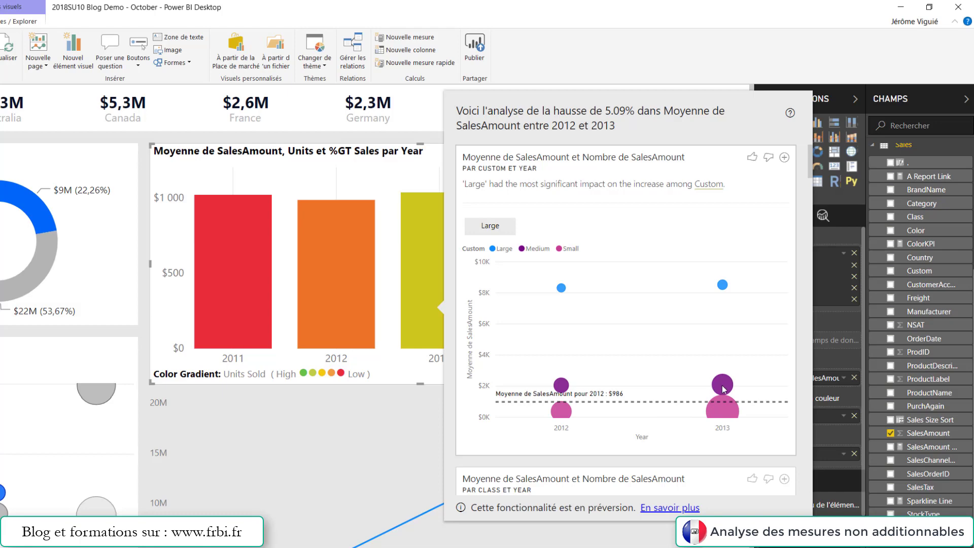
mouse_move(724, 388)
mouse_move(722, 288)
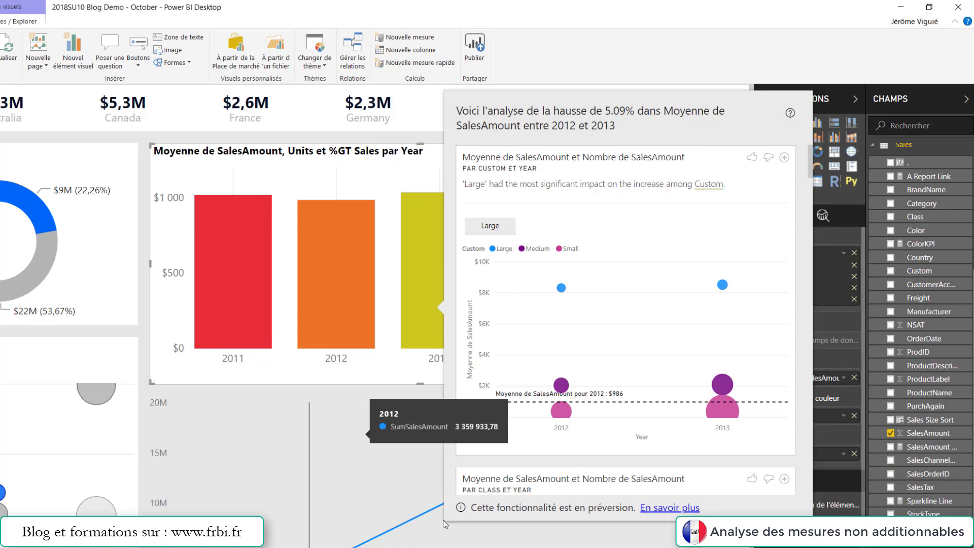
left_click(434, 498)
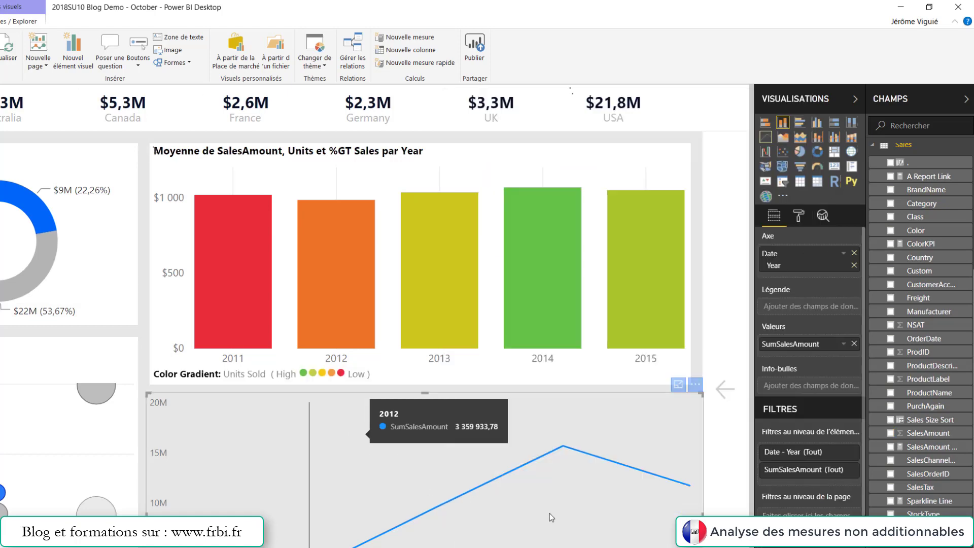
- Run the explain-the-increase analysis on the 2014 point of the SumSalesAmount line chart and read its help explanation
right_click(576, 452)
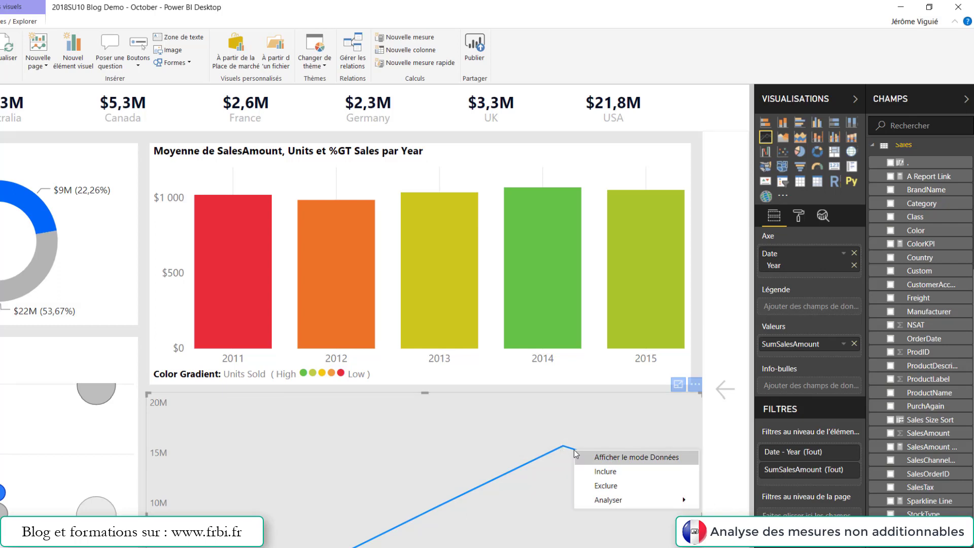
mouse_move(634, 499)
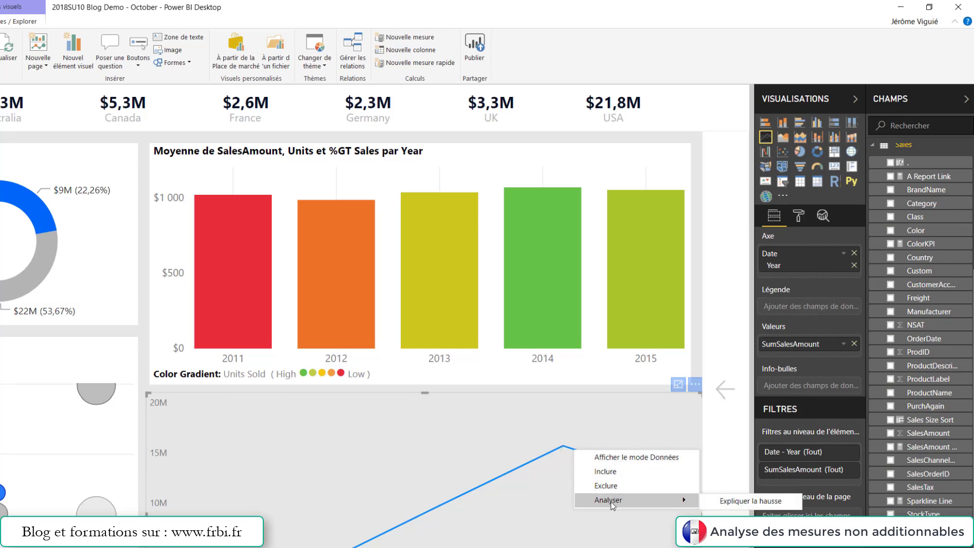
left_click(720, 501)
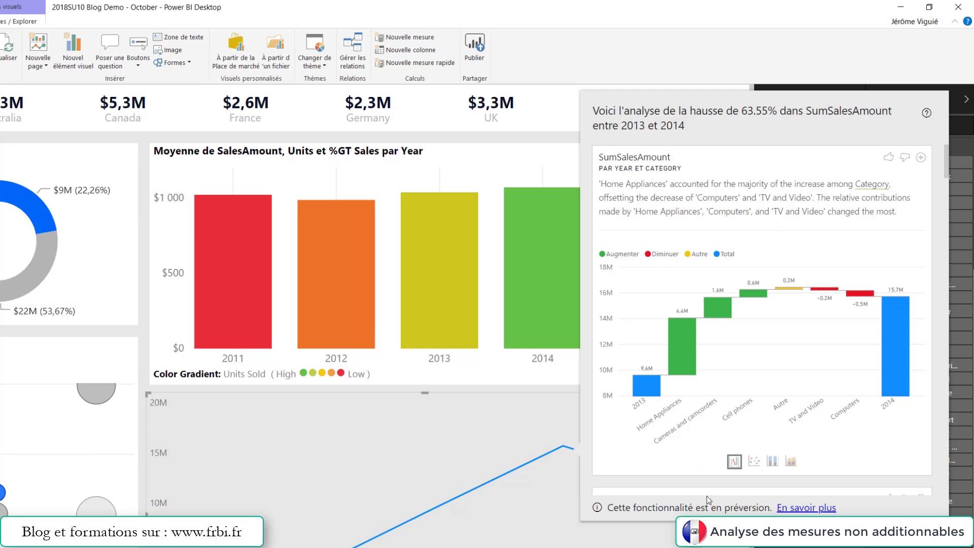
left_click(928, 113)
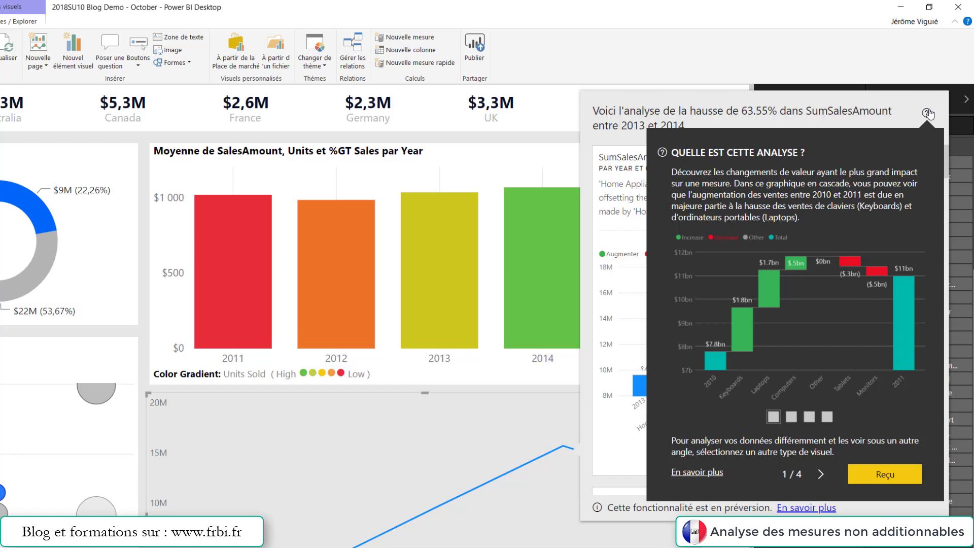
left_click(928, 114)
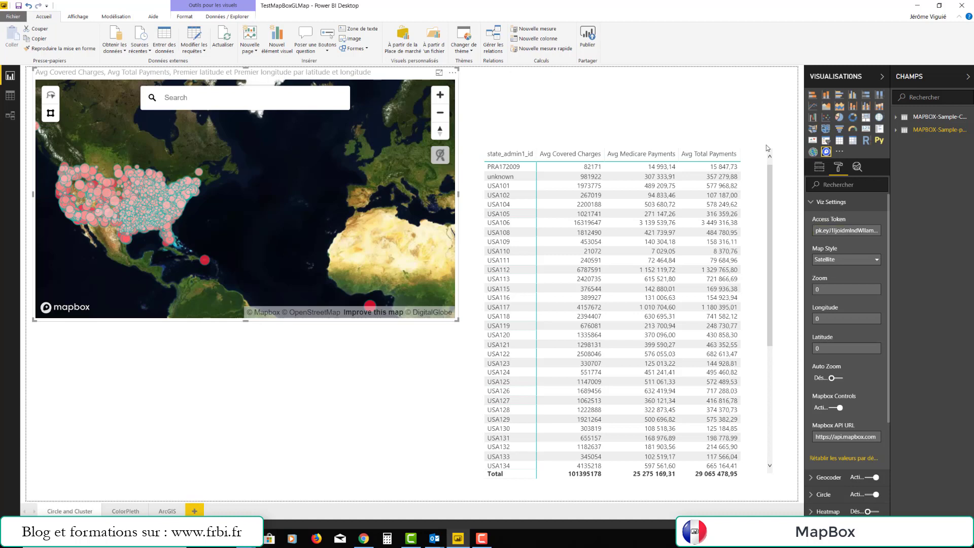
- Switch the Mapbox controls off and on again, and enable Auto Zoom for the satellite map
left_click(440, 161)
left_click(831, 408)
left_click(836, 409)
left_click(834, 379)
left_click(442, 159)
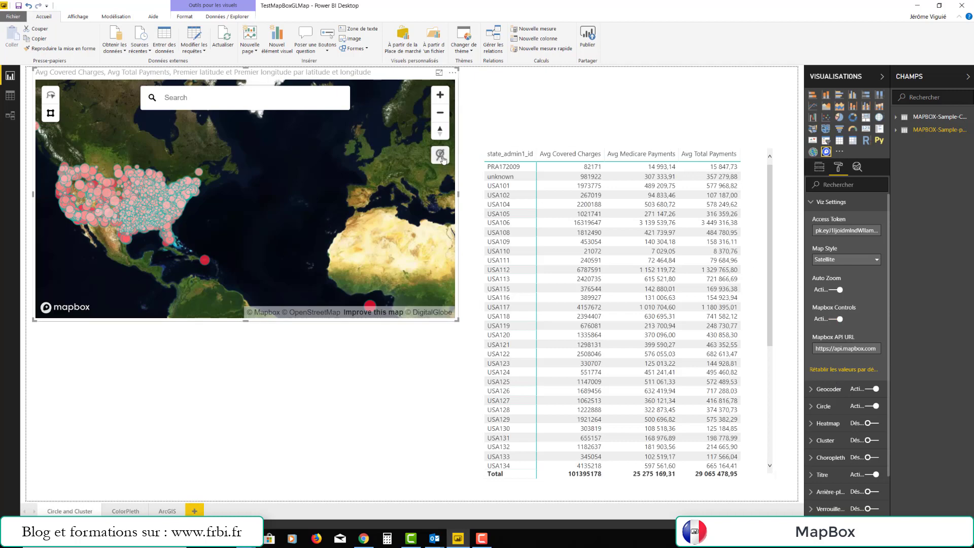
left_click(442, 159)
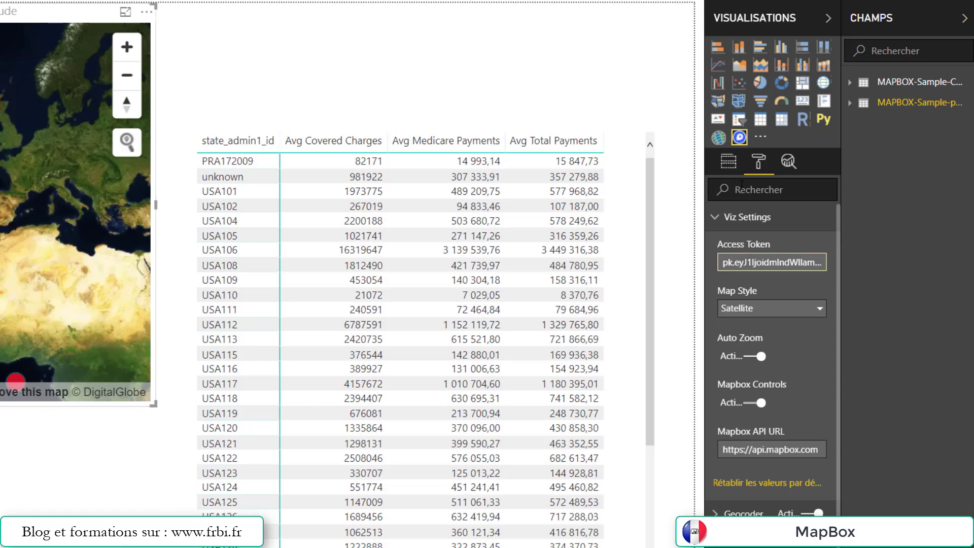
- Display the map visual's fields and inspect the tooltips of several overlapping points across the United States
left_click(728, 161)
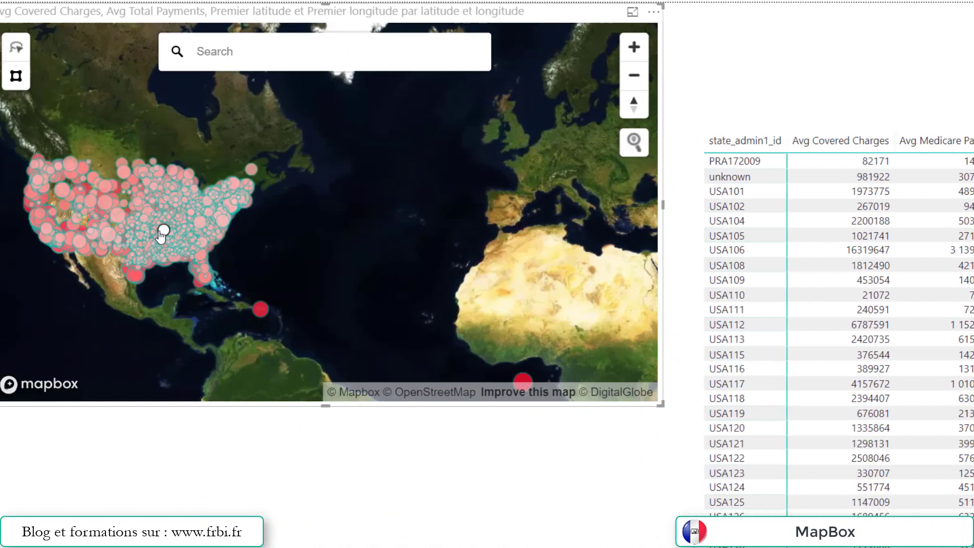
mouse_move(192, 235)
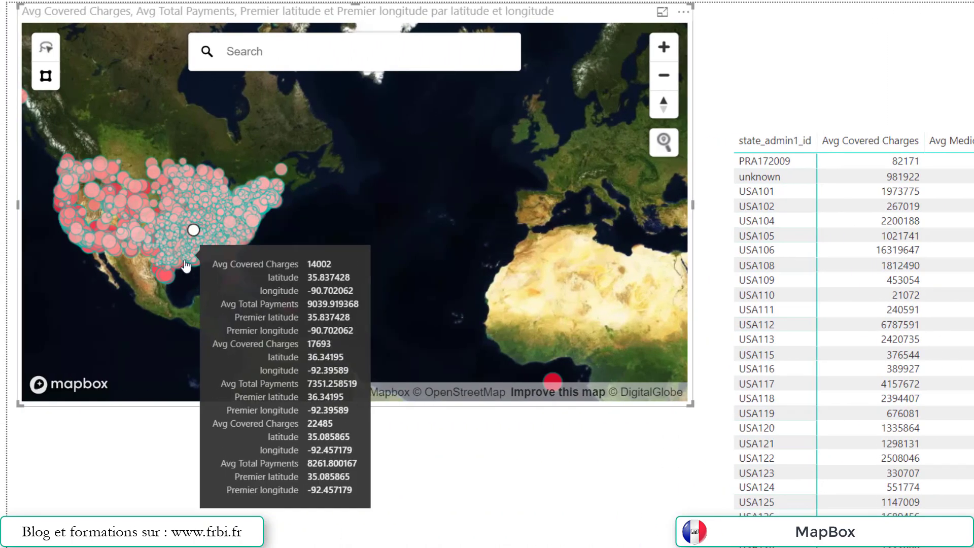
mouse_move(181, 256)
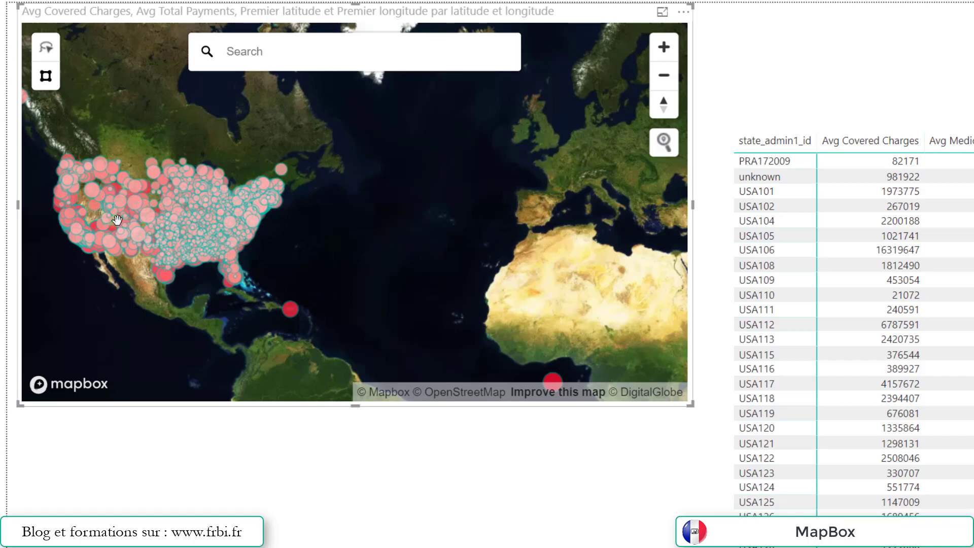
mouse_move(122, 224)
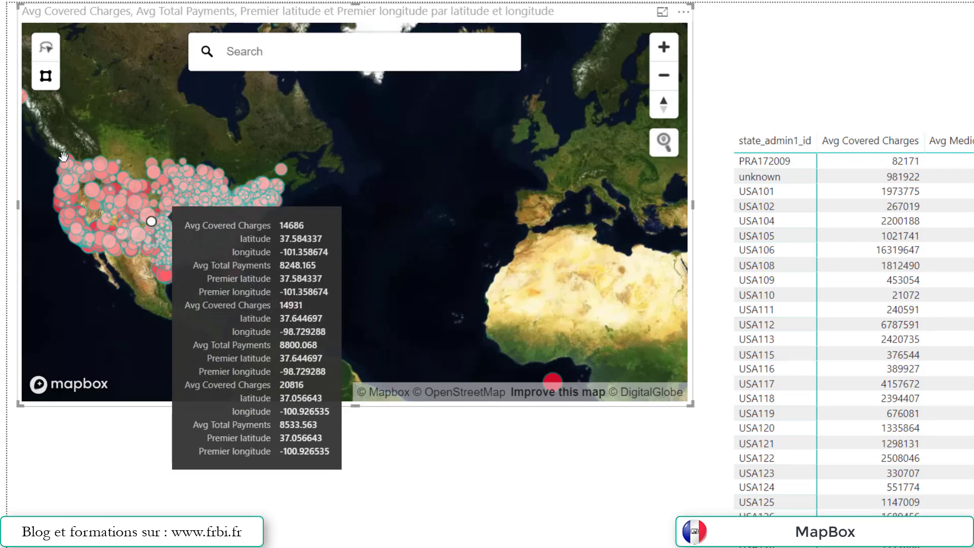
- Search the Mapbox map for "milford", and switch its Geocoder option off and back on
left_click(261, 62)
type("milford")
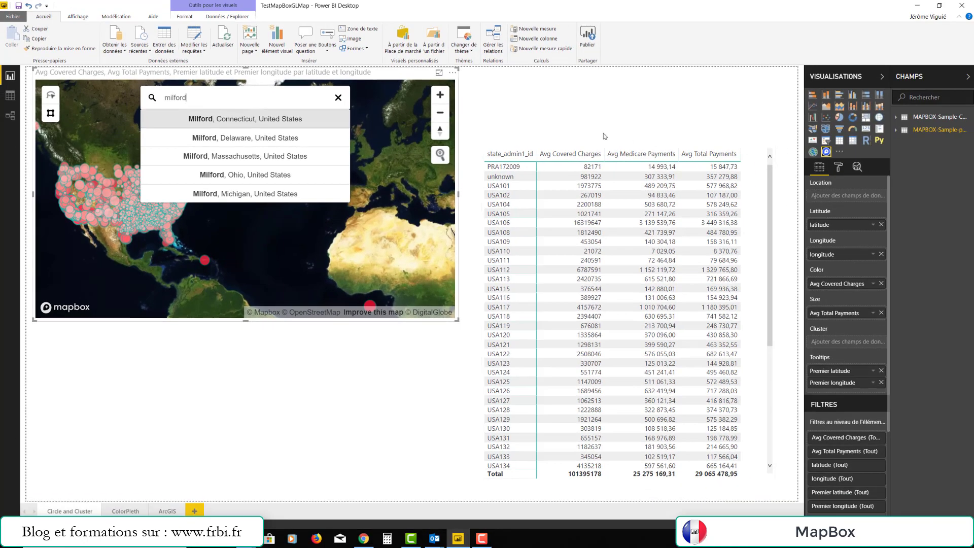
left_click(840, 167)
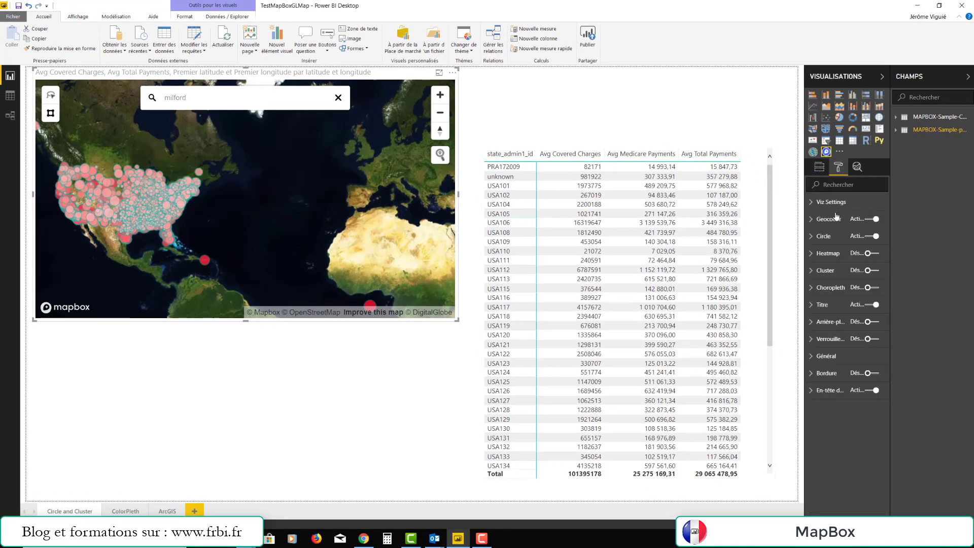
left_click(864, 220)
left_click(873, 219)
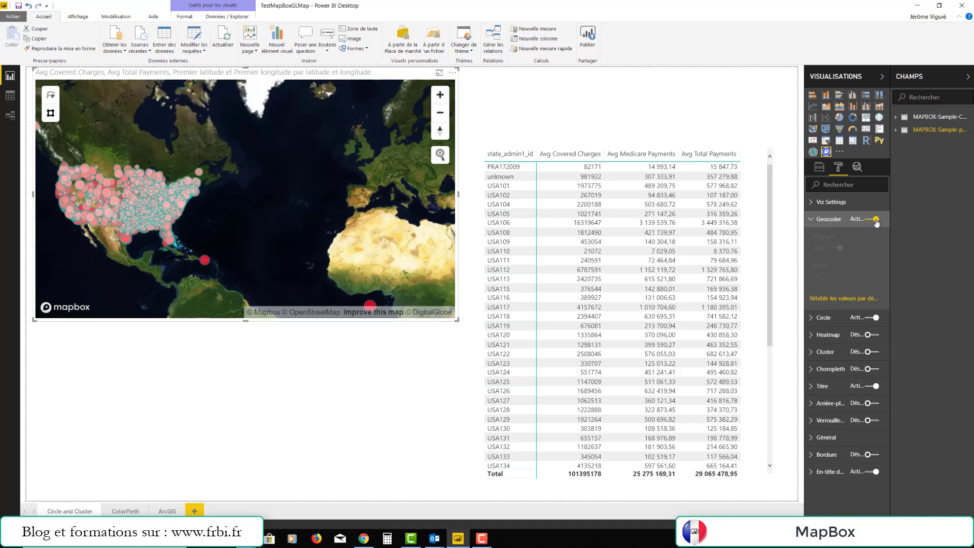
- Collapse the Geocoder options and set the Mapbox visual's map style to Streets in its Viz Settings
left_click(812, 222)
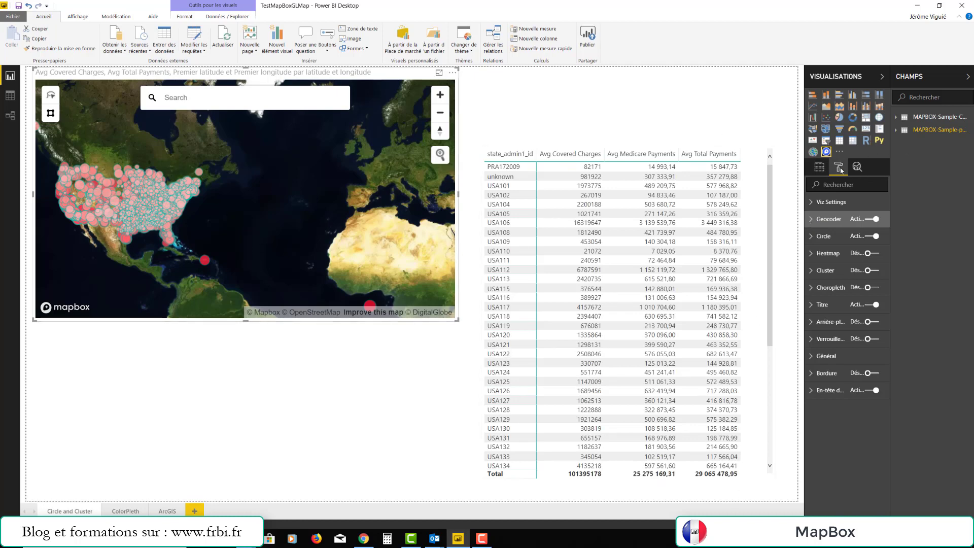
left_click(852, 201)
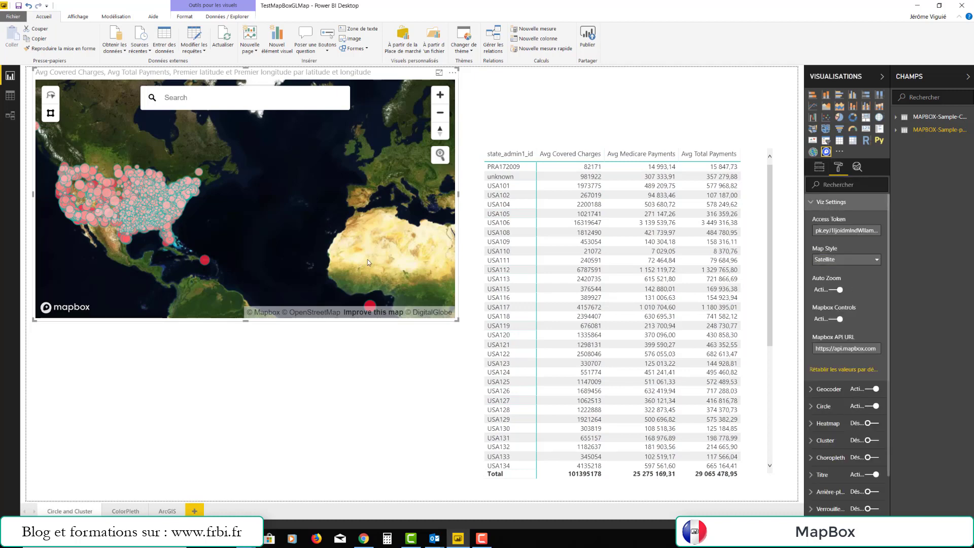
scroll(116, 247, "up", 5)
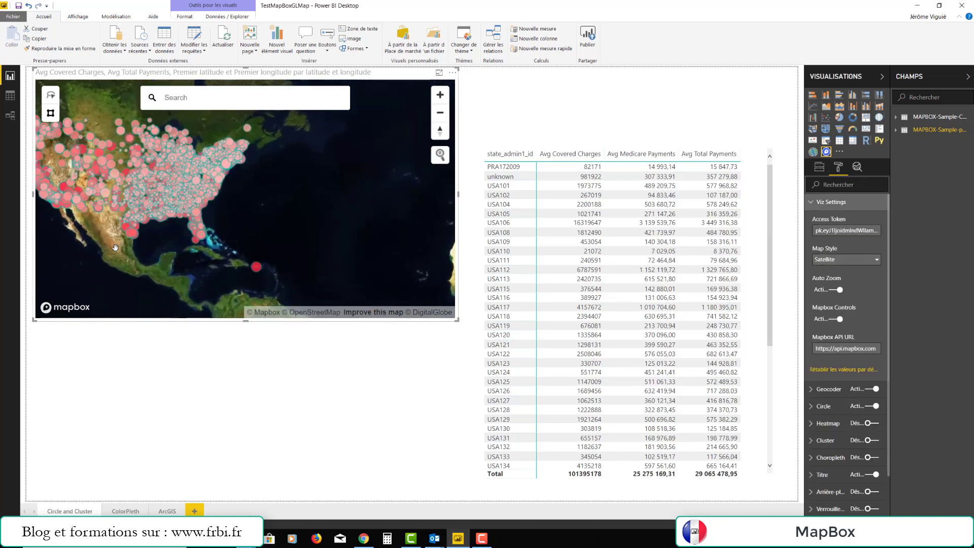
scroll(182, 274, "up", 3)
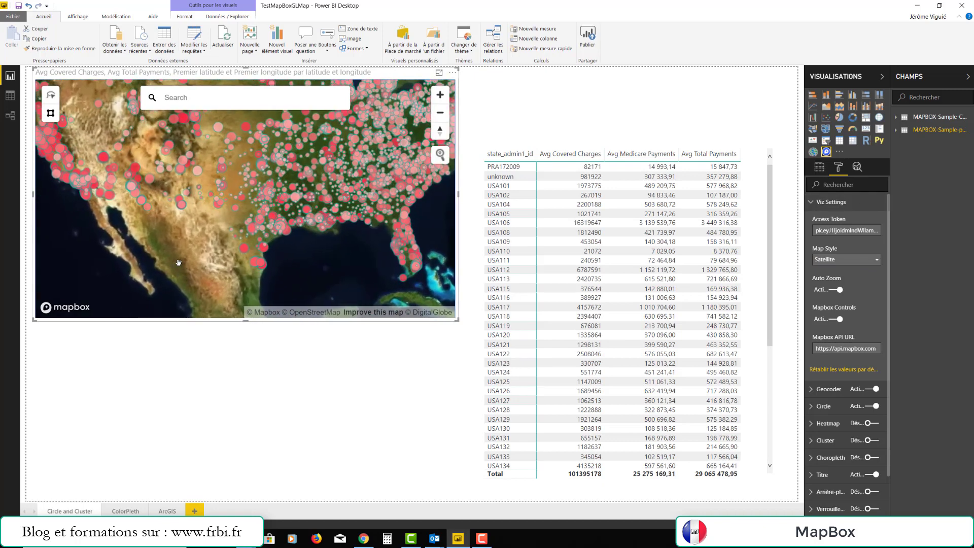
scroll(193, 283, "down", 3)
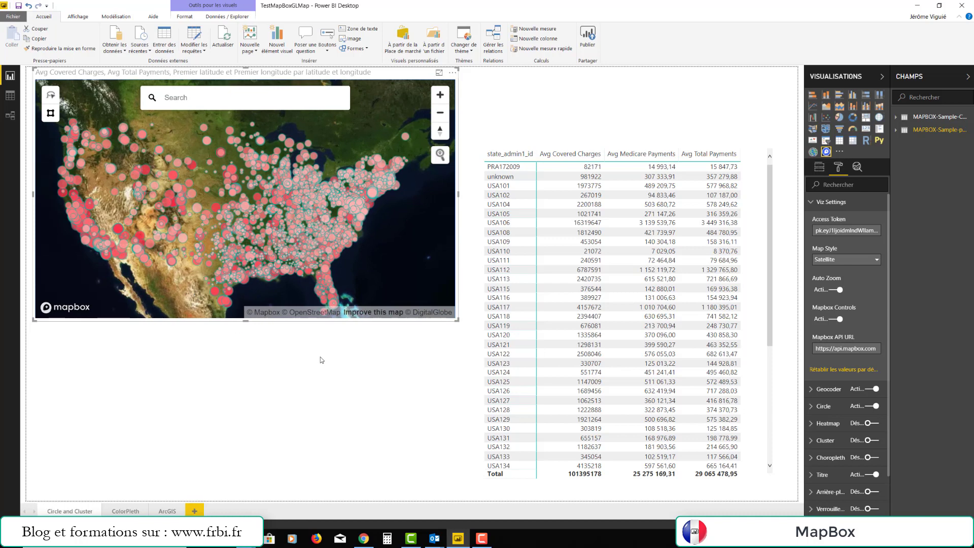
left_click(861, 261)
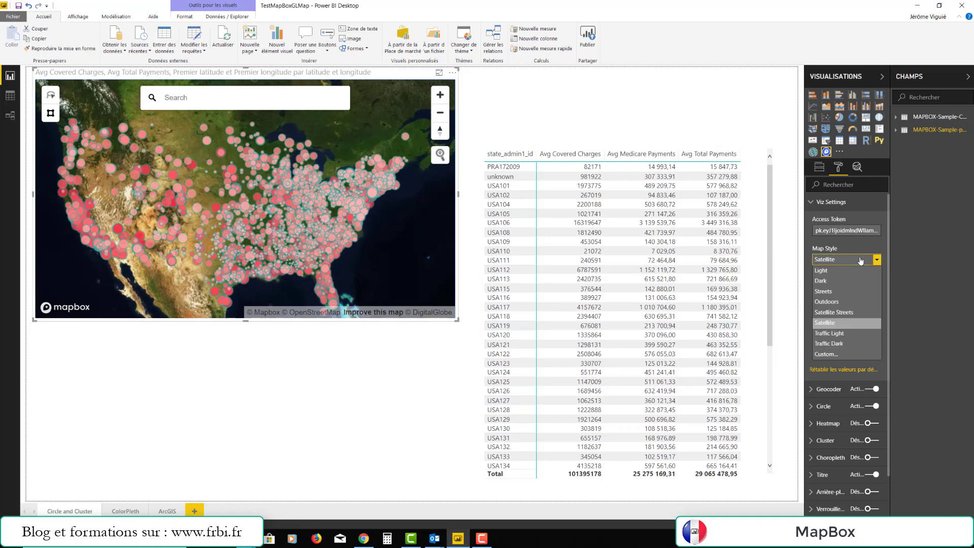
left_click(843, 293)
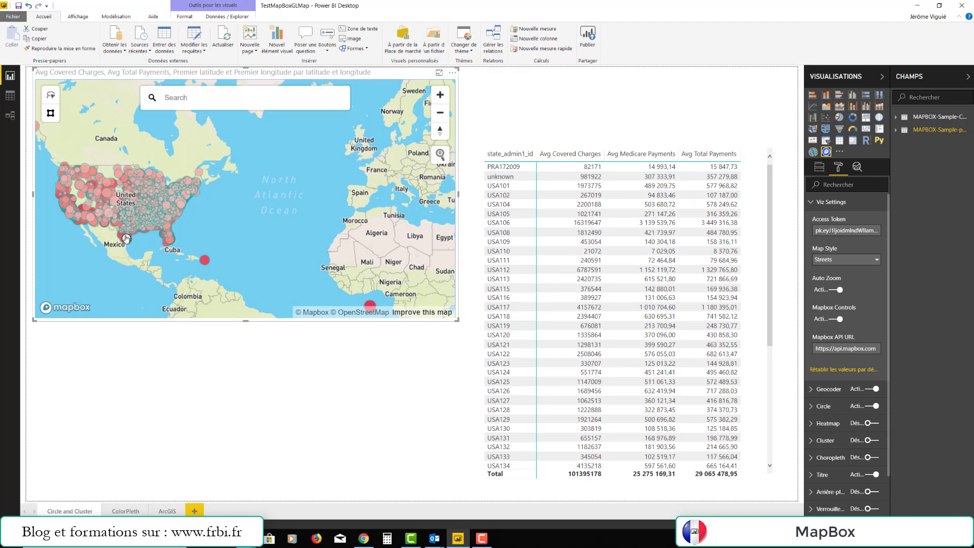
- Inspect the data points across the United States on the Streets-style Mapbox map
scroll(125, 236, "up", 3)
left_click_drag(86, 245, 213, 269)
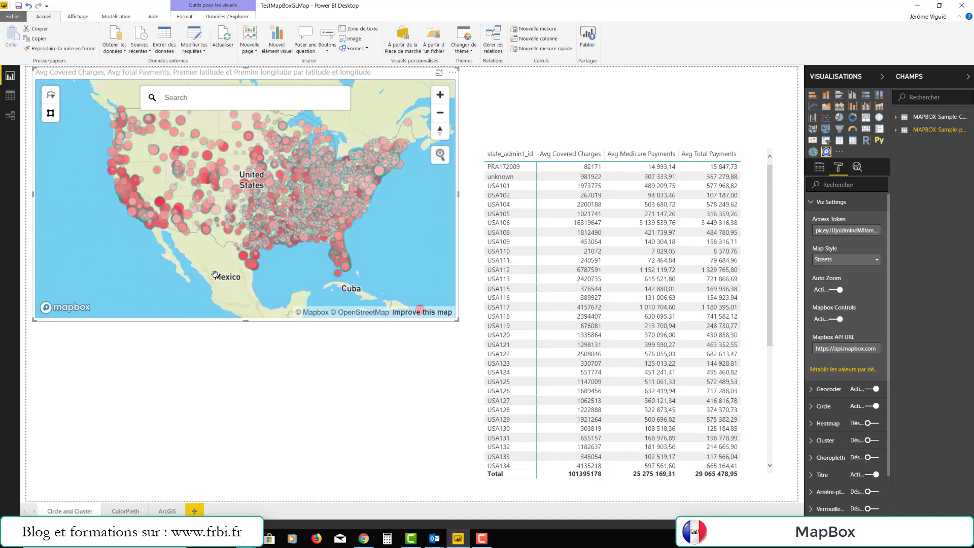
scroll(215, 256, "up", 2)
left_click_drag(223, 232, 219, 269)
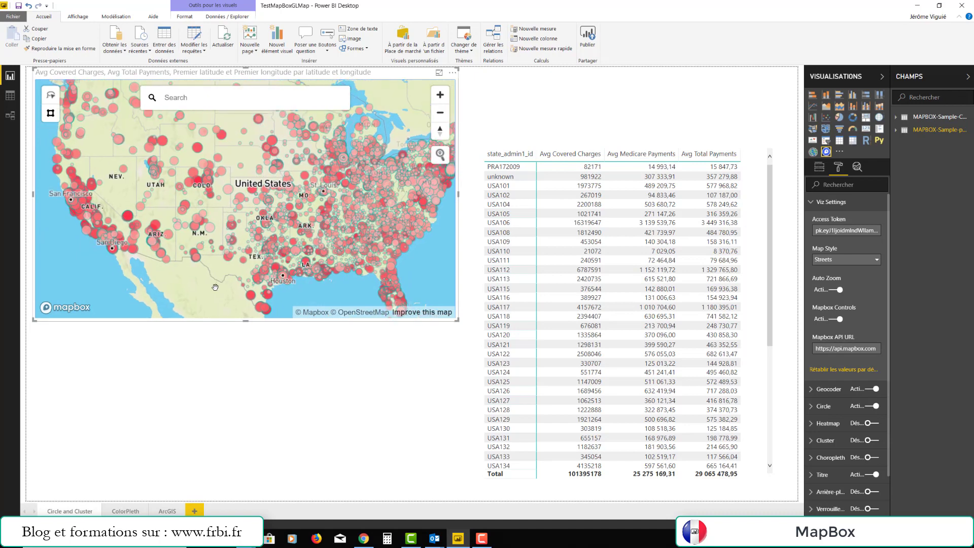
scroll(220, 269, "down", 1)
scroll(220, 270, "down", 1)
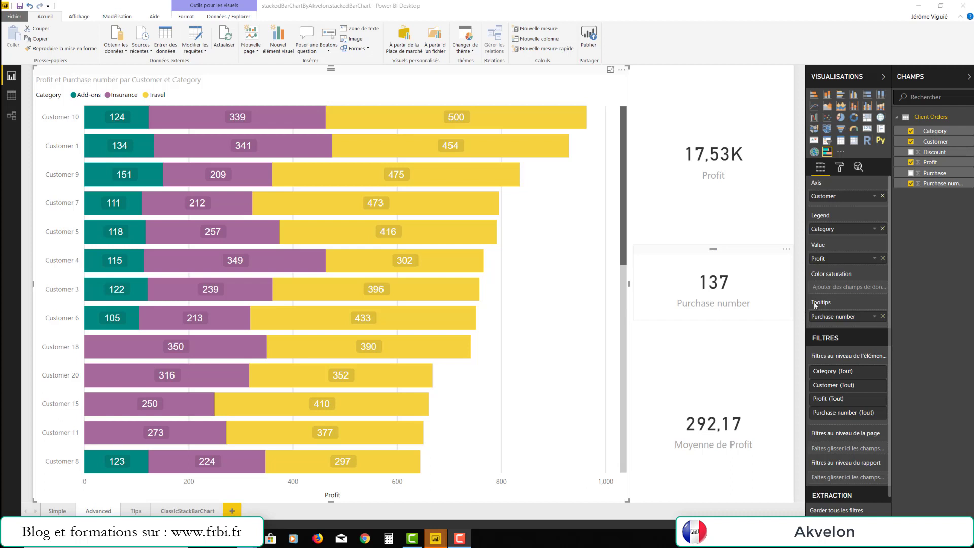
- Select all bars of Customers 10, 1, 9 and 7, then only the Add-ons and Insurance bars of Customers 1, 9 and 7
left_click_drag(45, 113, 590, 213)
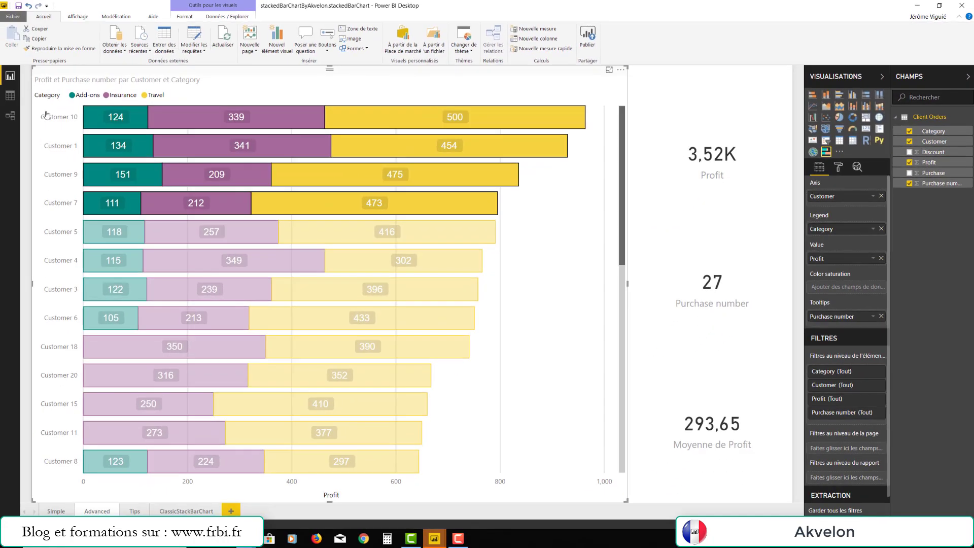
left_click_drag(51, 135, 189, 218)
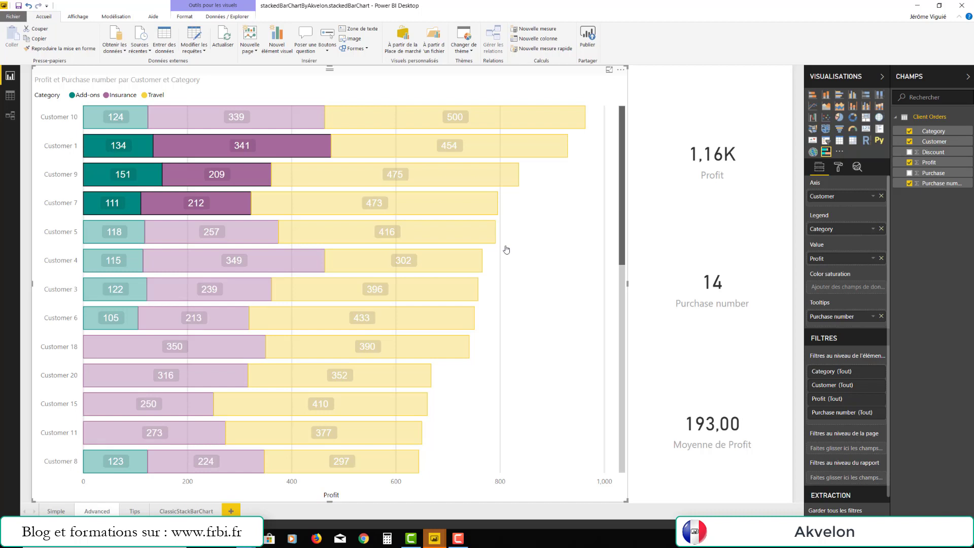
- Browse the custom visuals marketplace by the categories Certifié pour Power BI and Analyse avancée, and close it
left_click(409, 45)
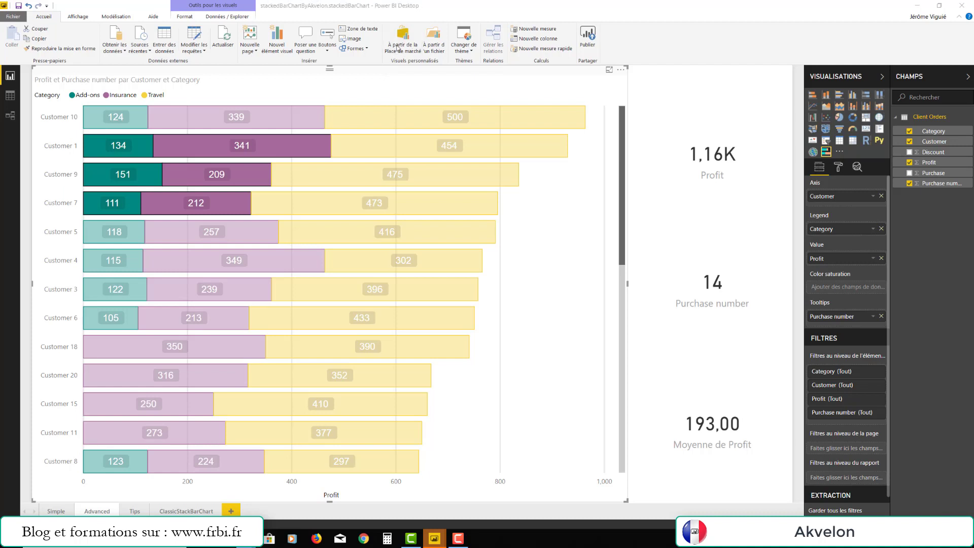
left_click(398, 48)
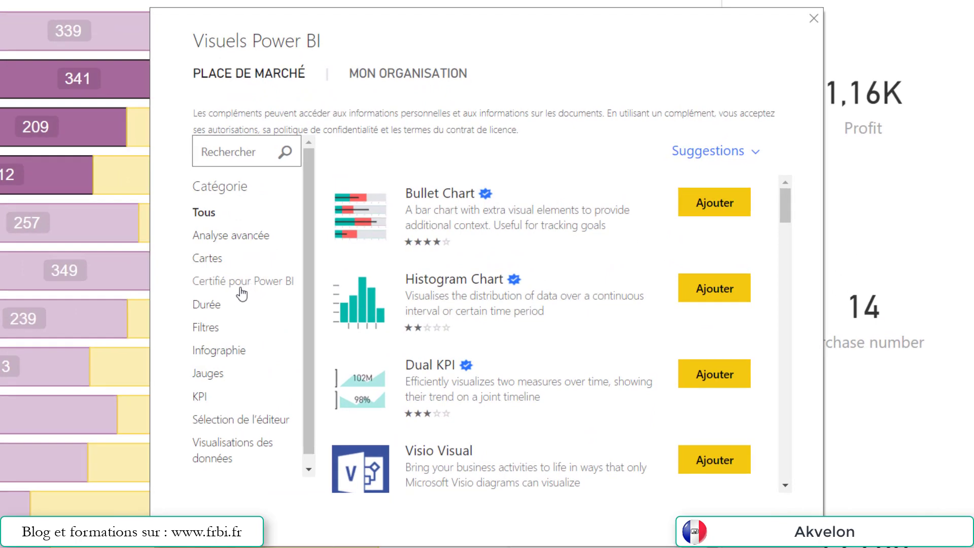
left_click(236, 290)
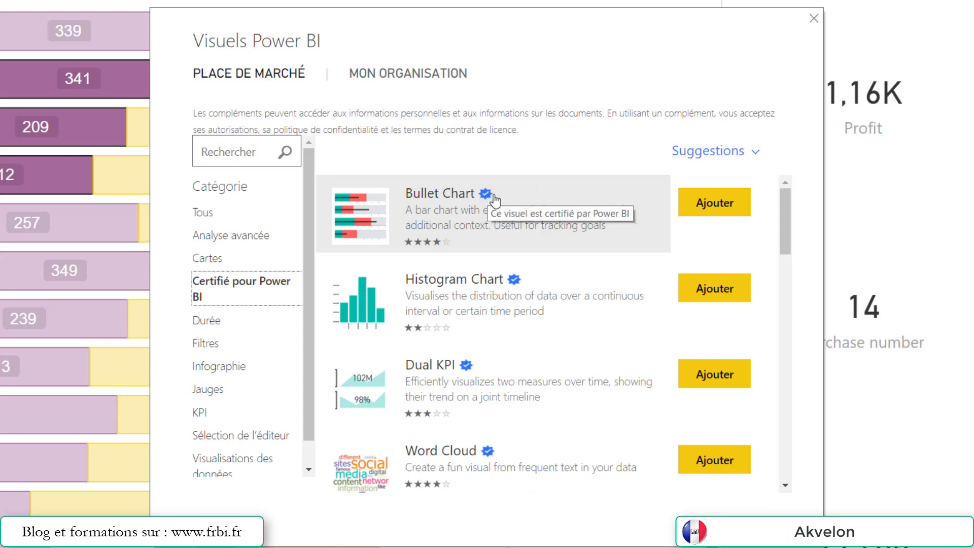
left_click(220, 237)
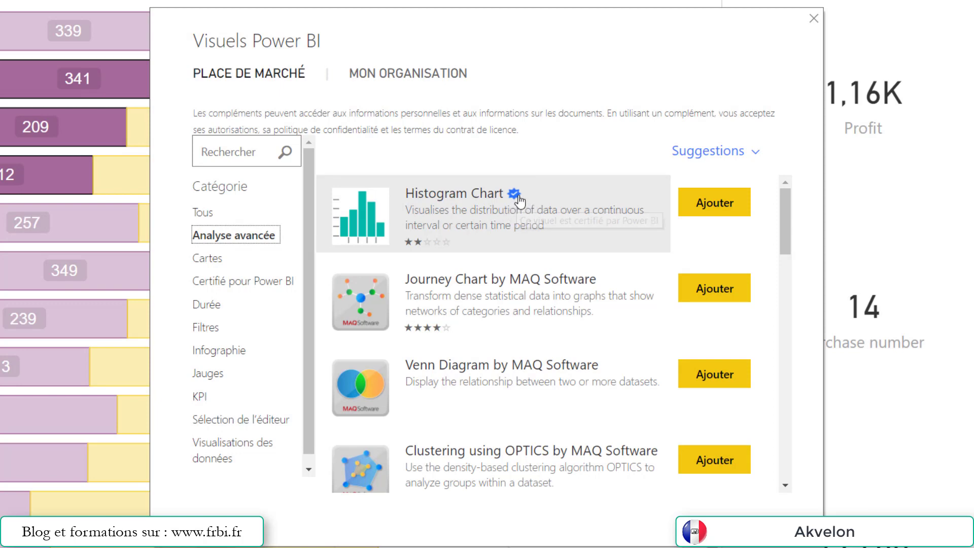
left_click(222, 292)
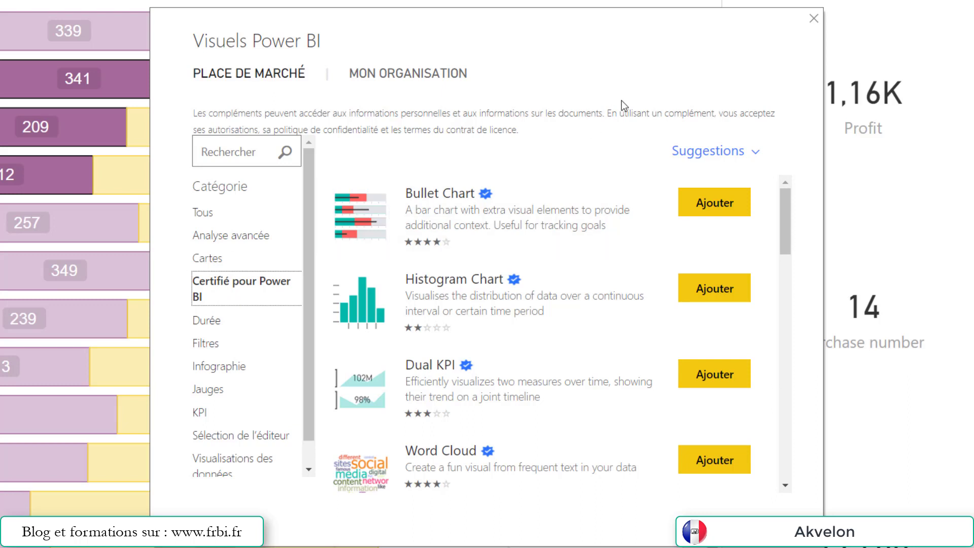
left_click(812, 19)
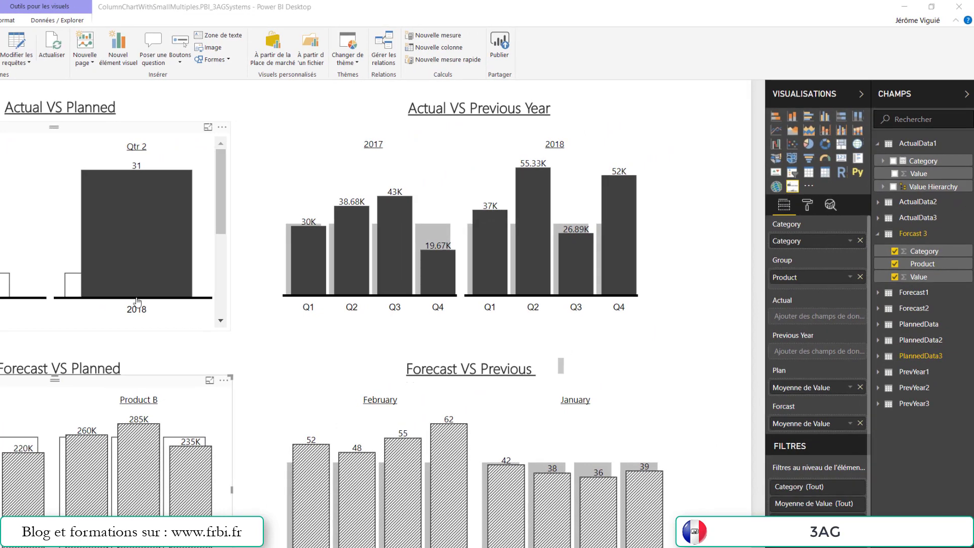
- Review the Bar Chart Properties, Categories and Small Multiples formatting options of the Forecast VS Planned chart, and return to its fields
left_click(801, 209)
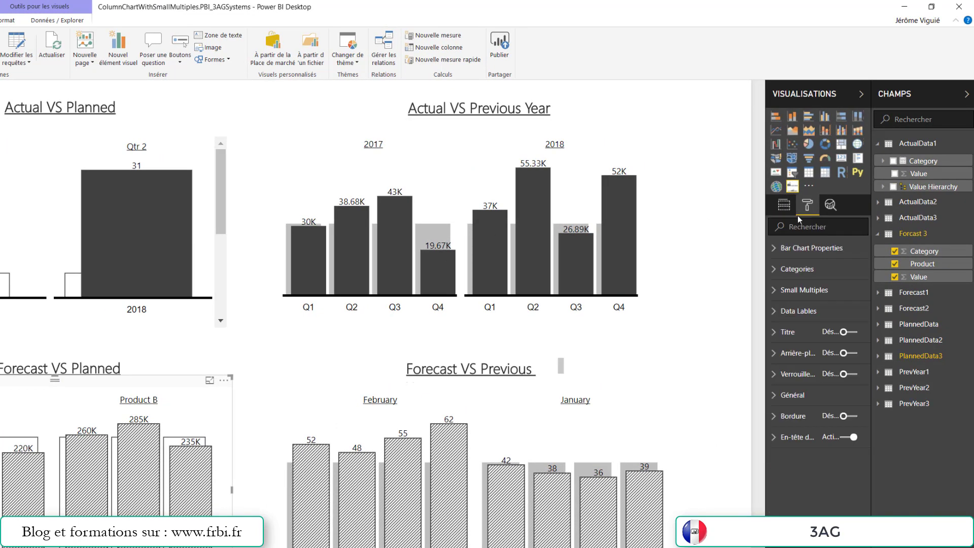
left_click(777, 253)
left_click(783, 441)
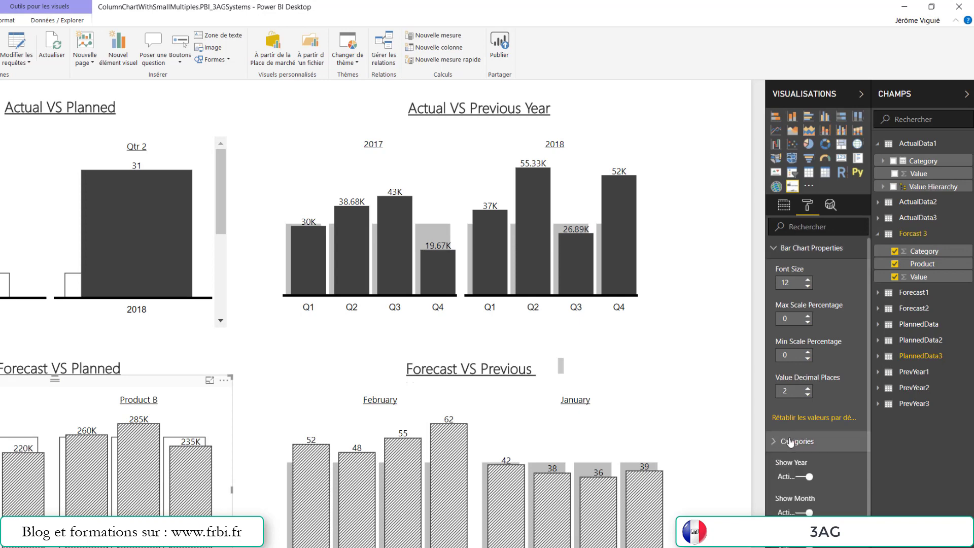
scroll(826, 445, "down", 3)
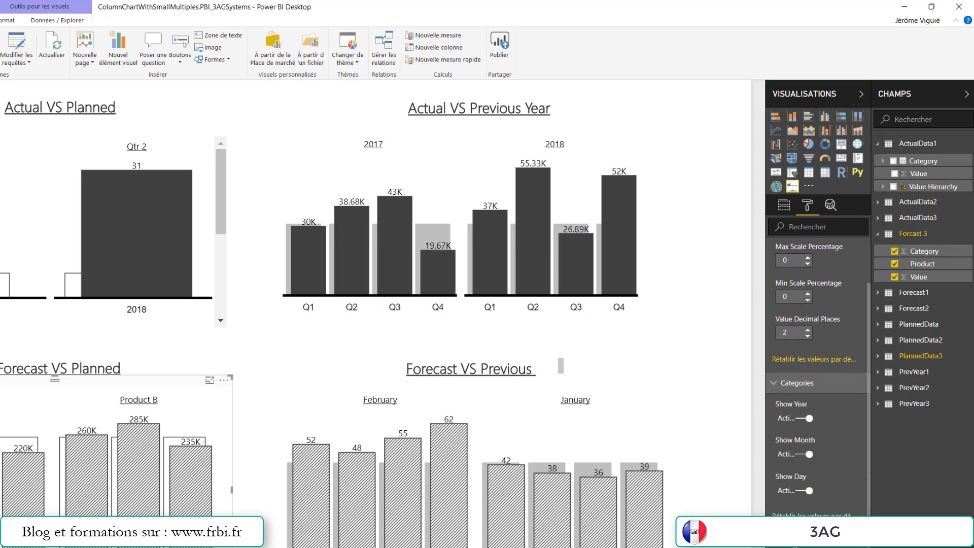
scroll(829, 474, "down", 1)
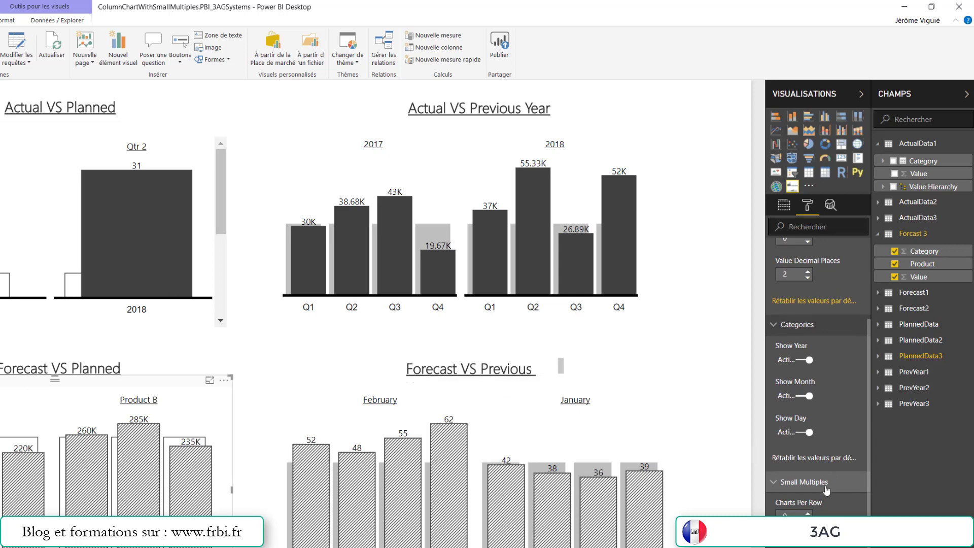
scroll(823, 477, "up", 3)
scroll(823, 477, "down", 4)
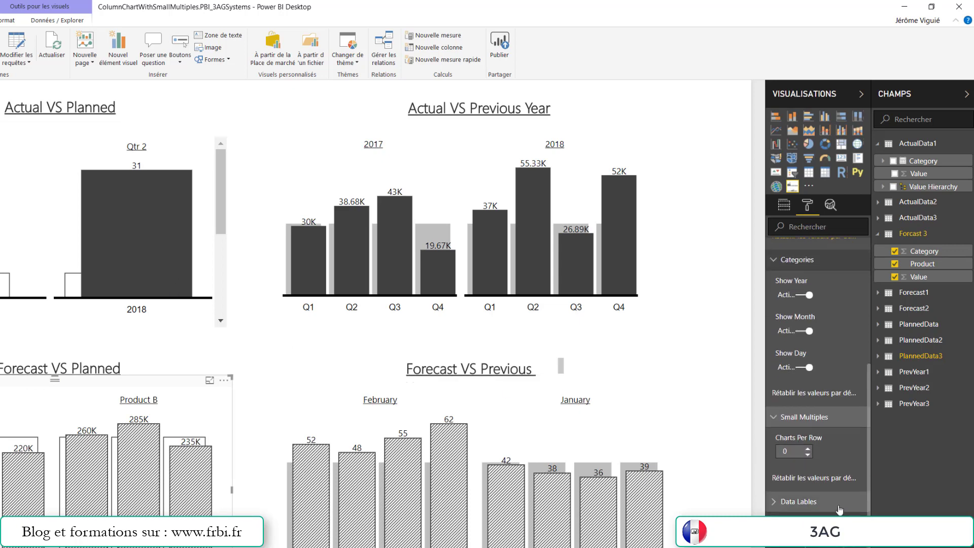
scroll(834, 502, "up", 3)
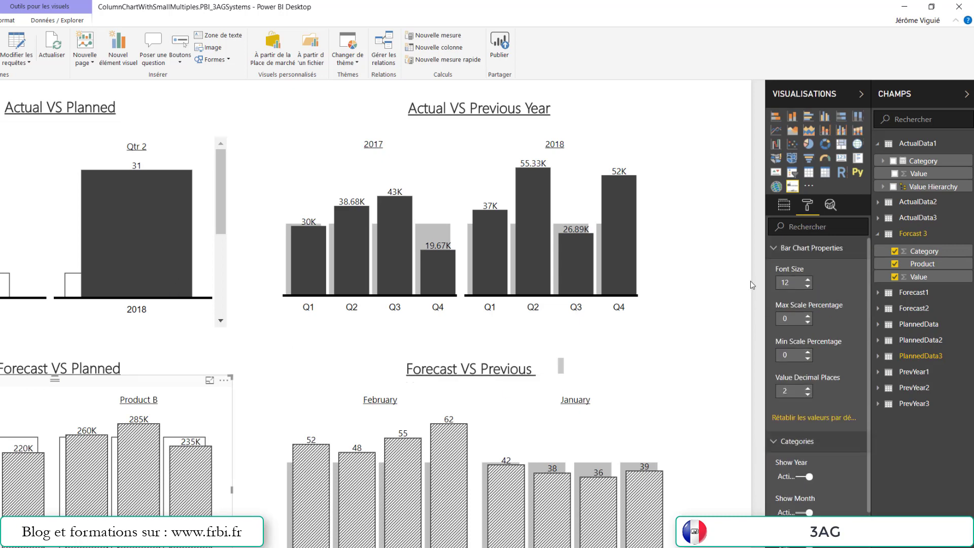
left_click(784, 204)
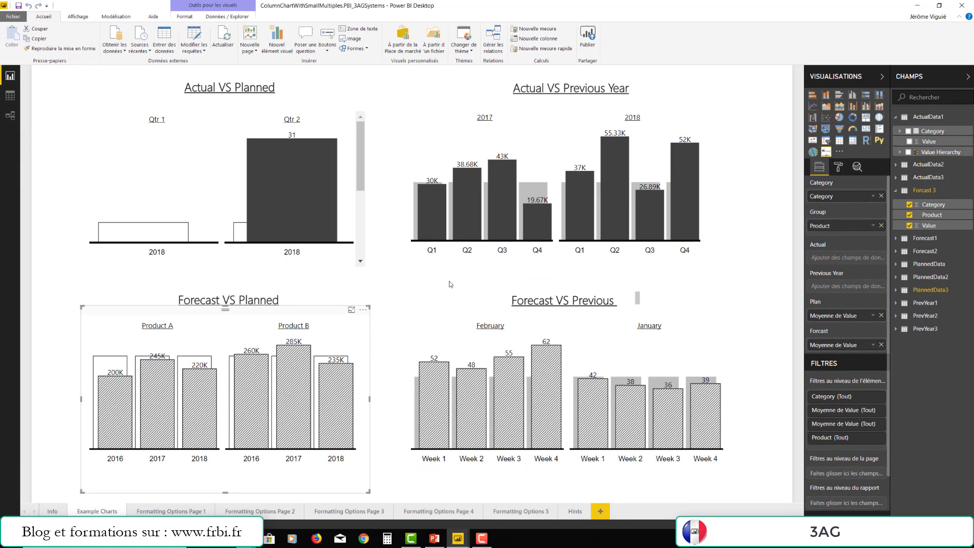
- View the BarChartWithAbsoluteVariance report, and switch to the BarChartWithRelativeVariance report
left_click(458, 538)
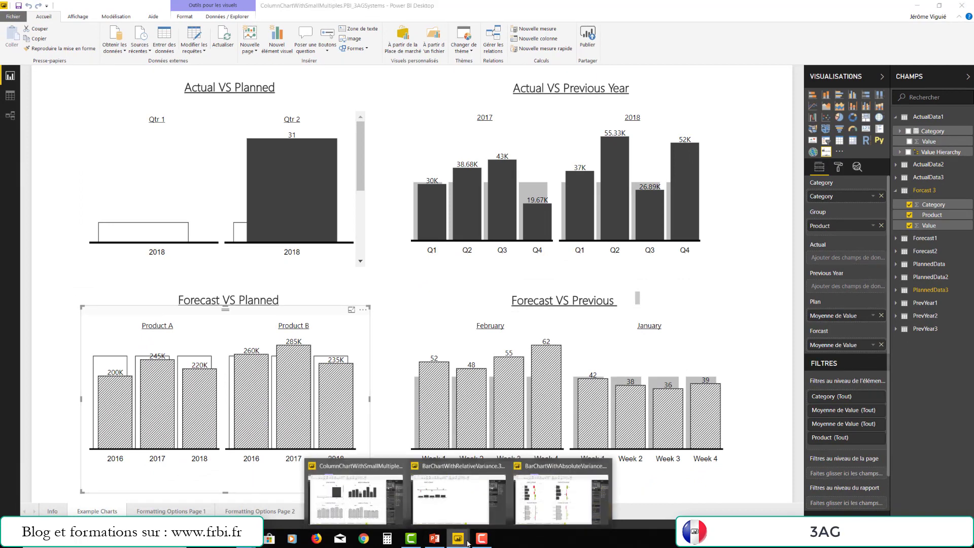
left_click(526, 497)
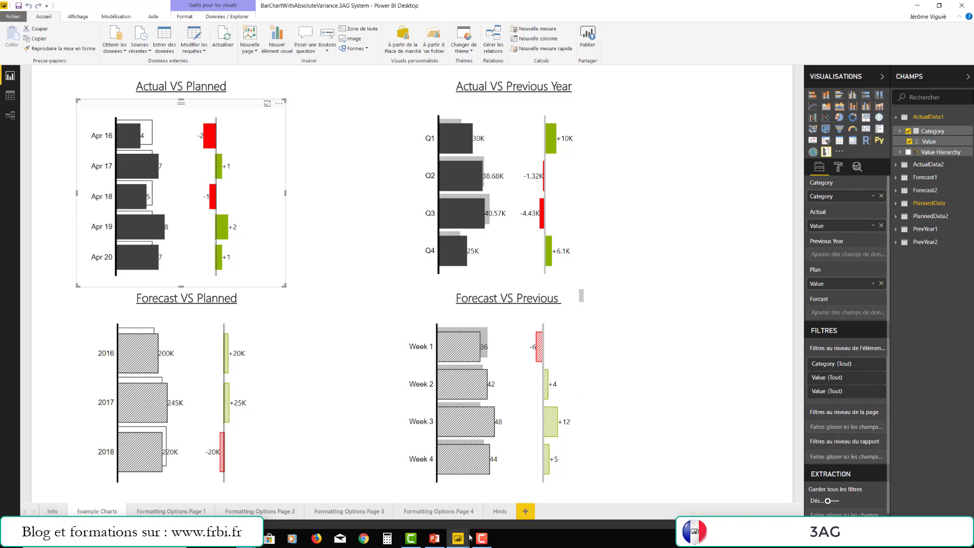
mouse_move(458, 538)
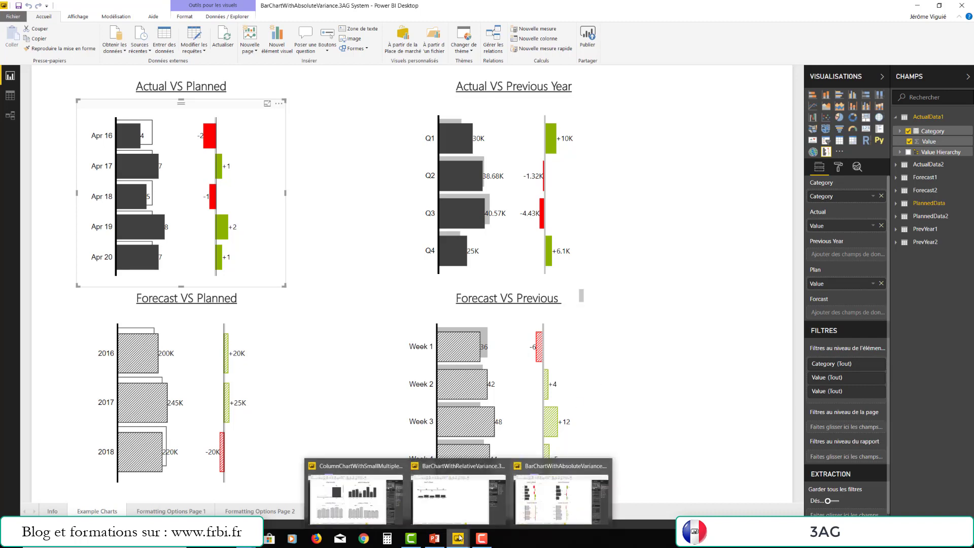
left_click(469, 470)
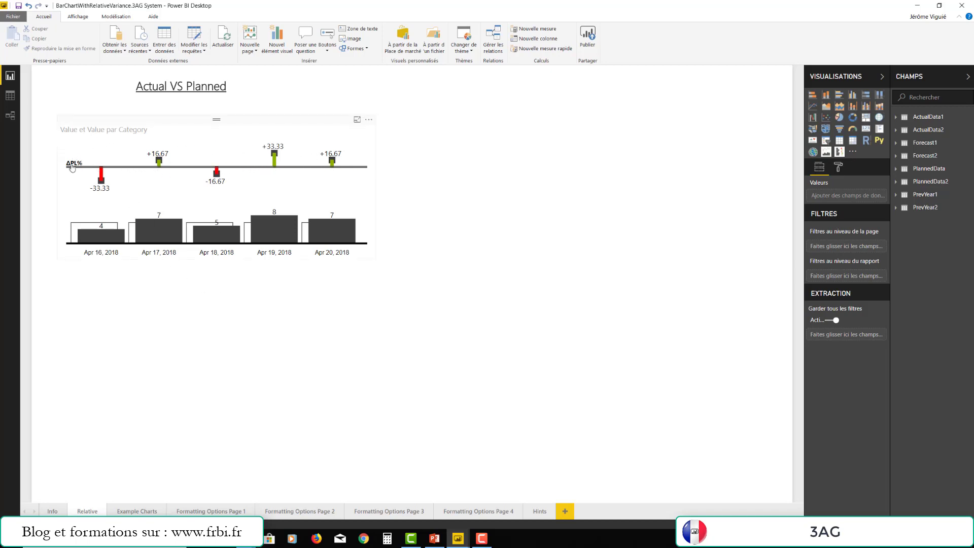
- Review the Categories and Data Lables formatting options of the Actual VS Planned relative variance chart, and return to its fields
left_click(340, 168)
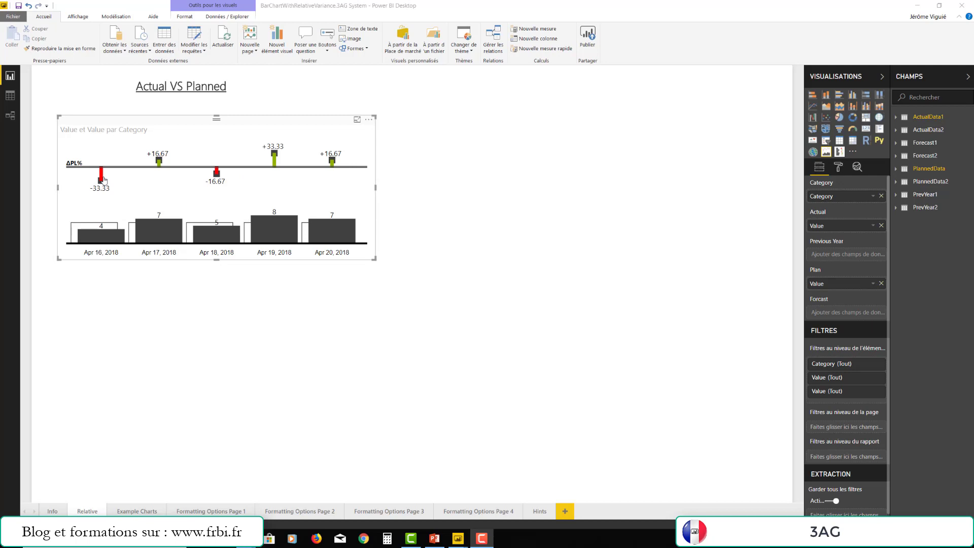
left_click(833, 168)
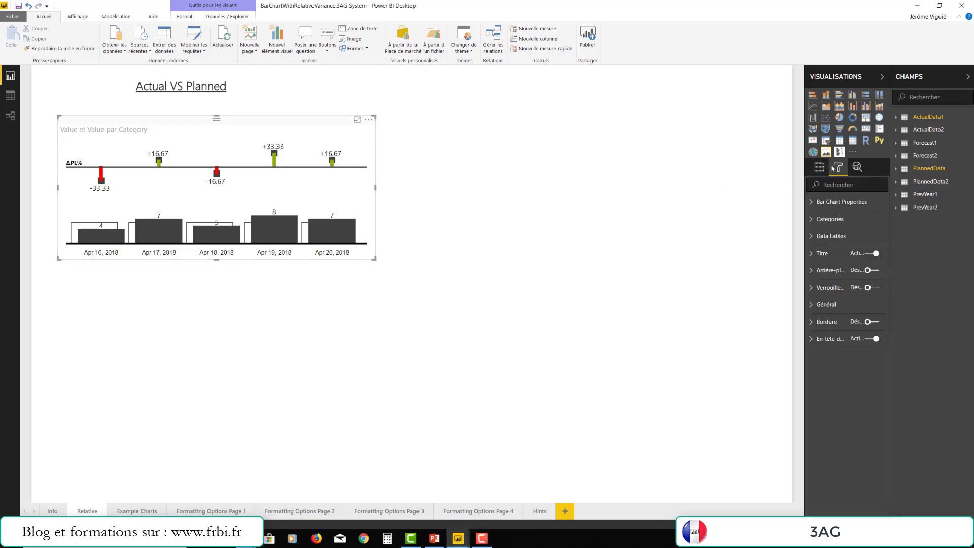
left_click(825, 220)
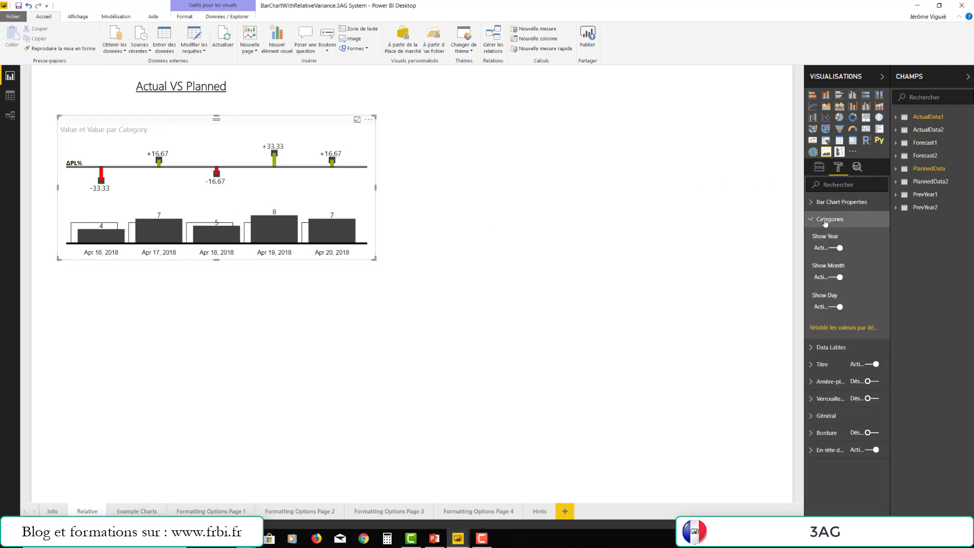
left_click(828, 348)
scroll(872, 406, "down", 3)
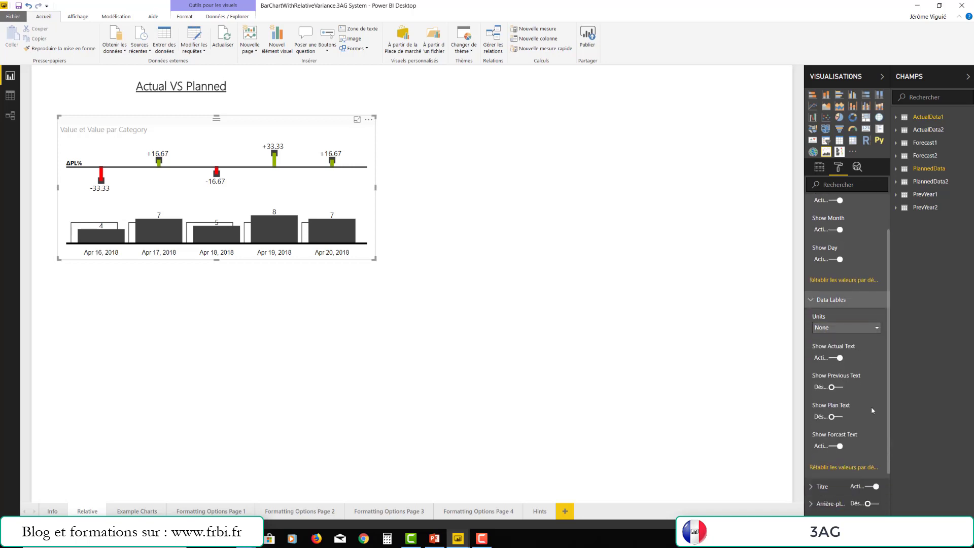
scroll(859, 377, "up", 3)
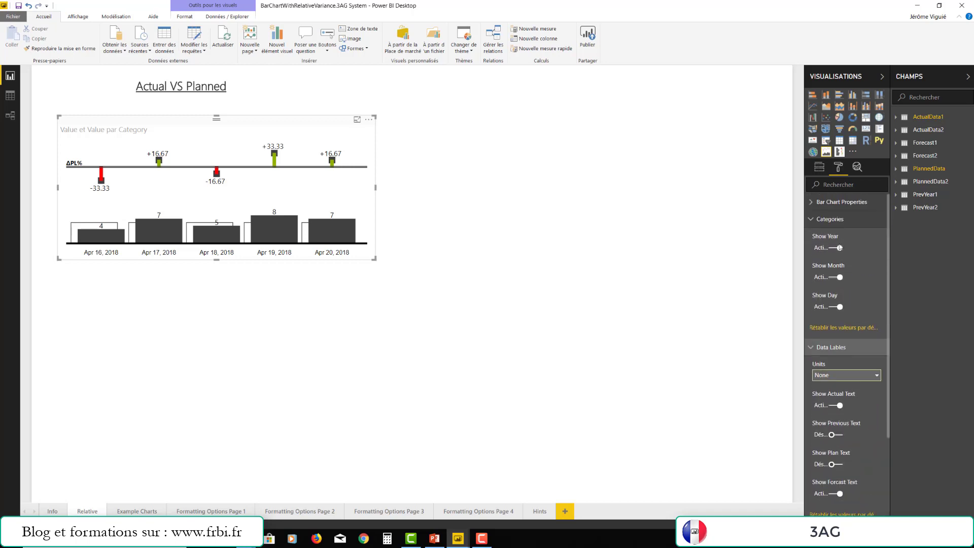
left_click(824, 175)
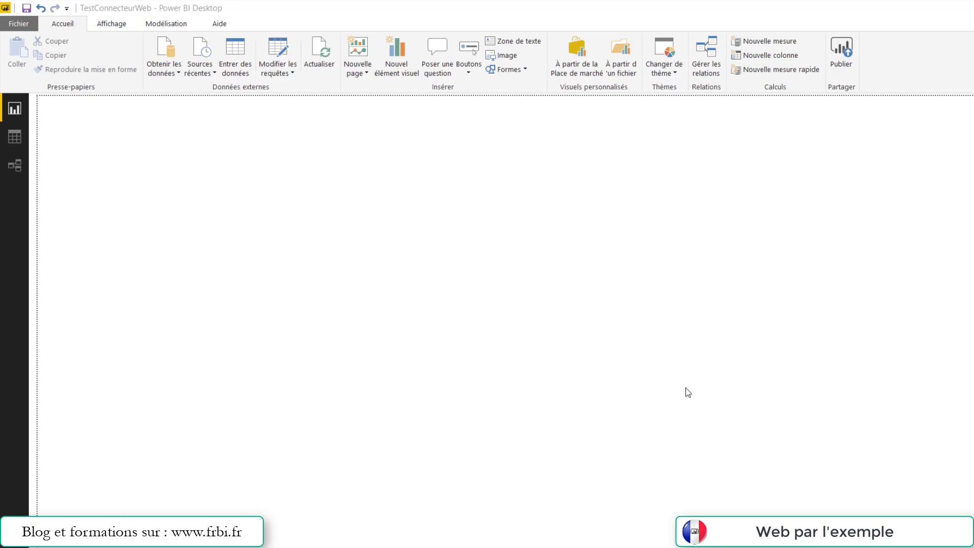
left_click(175, 73)
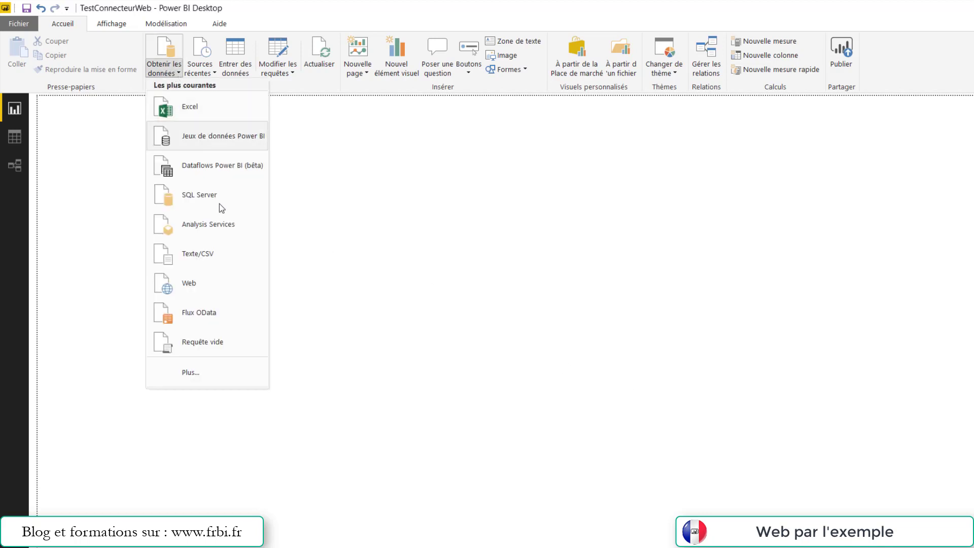
left_click(189, 283)
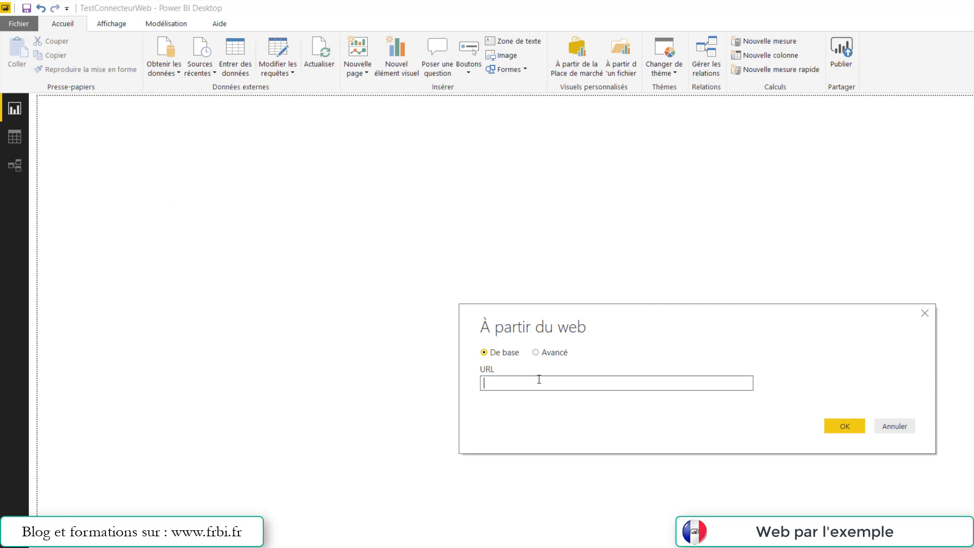
type("https://www.microsoft.com/en-us/store/top-paid/games/xbox?category=classics")
left_click_drag(727, 385, 474, 385)
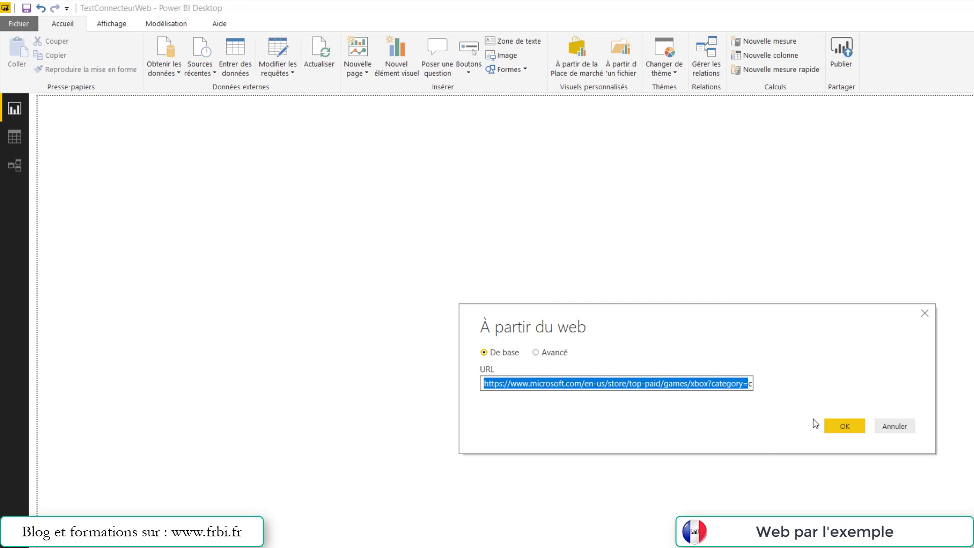
left_click(844, 427)
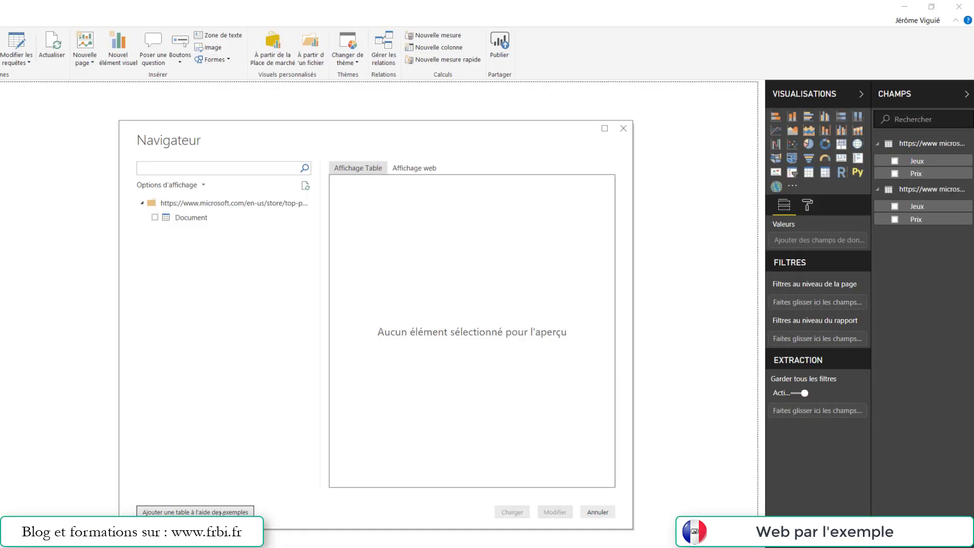
- Start adding a table using examples from the games page, with two columns named Jeux and Prix
left_click(220, 513)
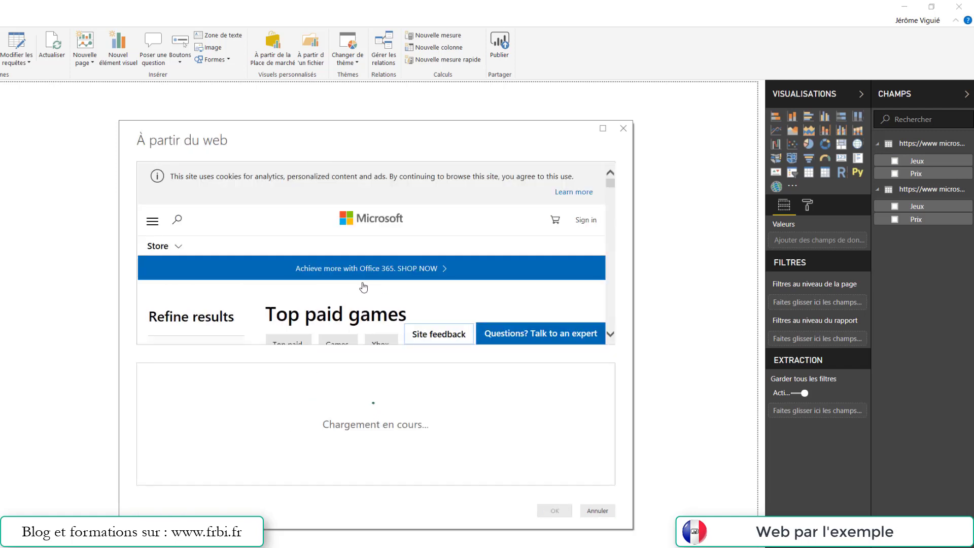
scroll(457, 279, "down", 2)
scroll(475, 268, "down", 3)
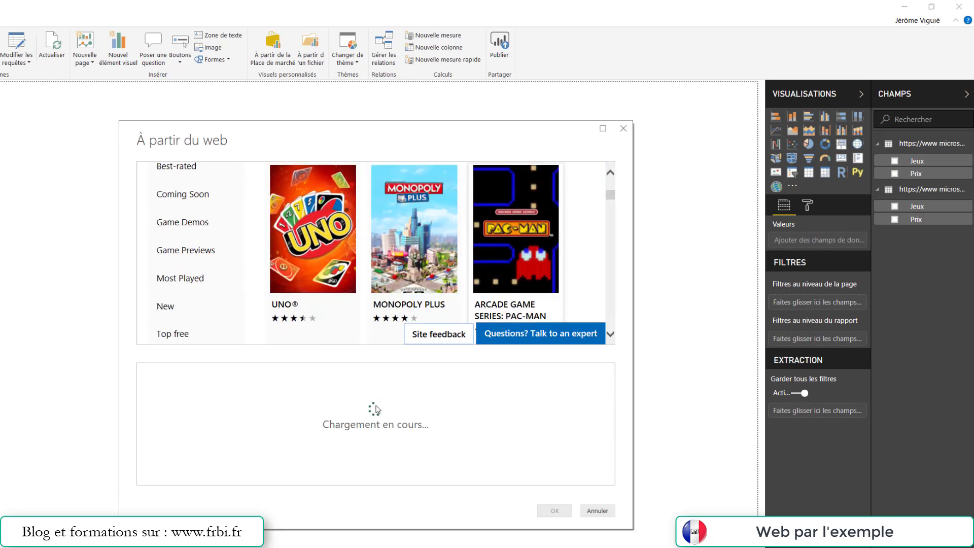
double_click(175, 371)
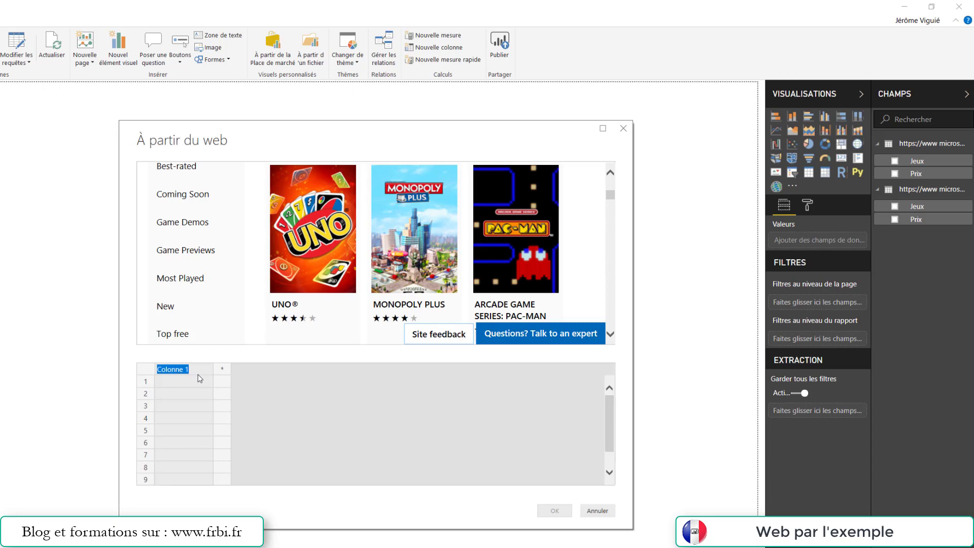
scroll(368, 274, "down", 1)
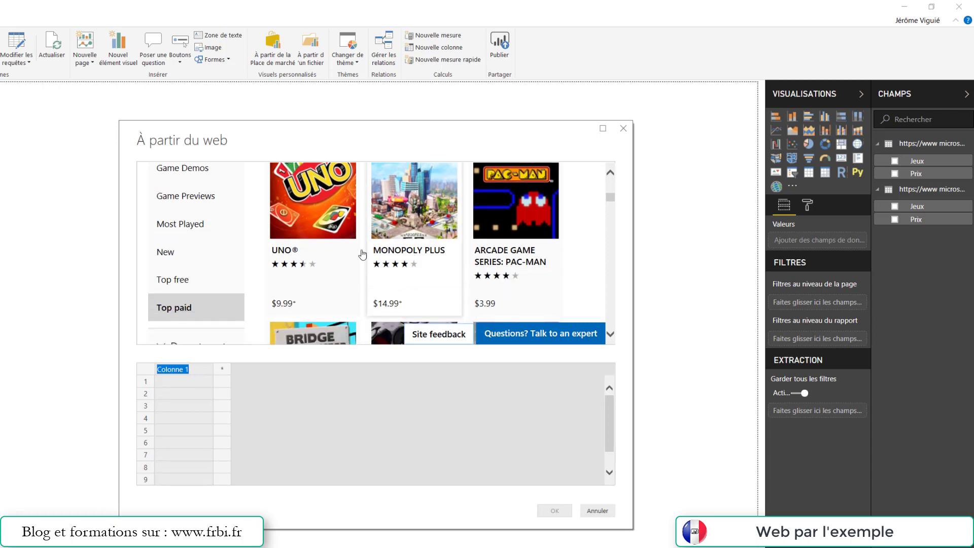
type("Jeux")
left_click(221, 368)
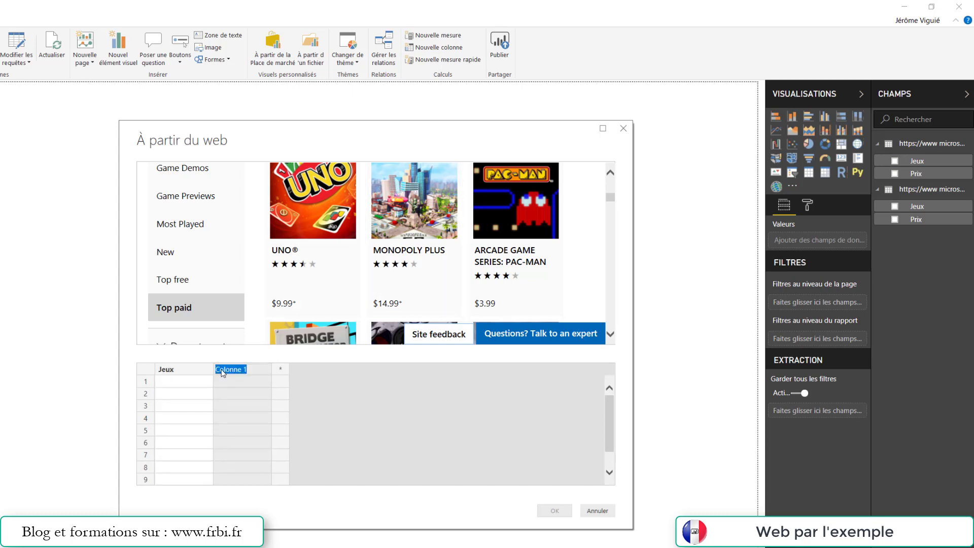
type("Prix")
- Fill the first example row with the suggested values UNO® for Jeux and $9.99 + for Prix
left_click(185, 382)
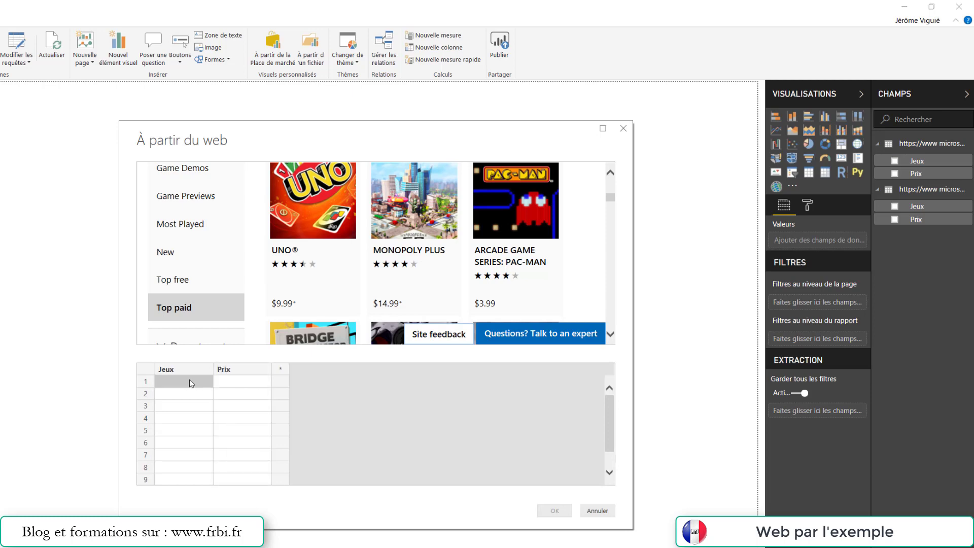
left_click(191, 381)
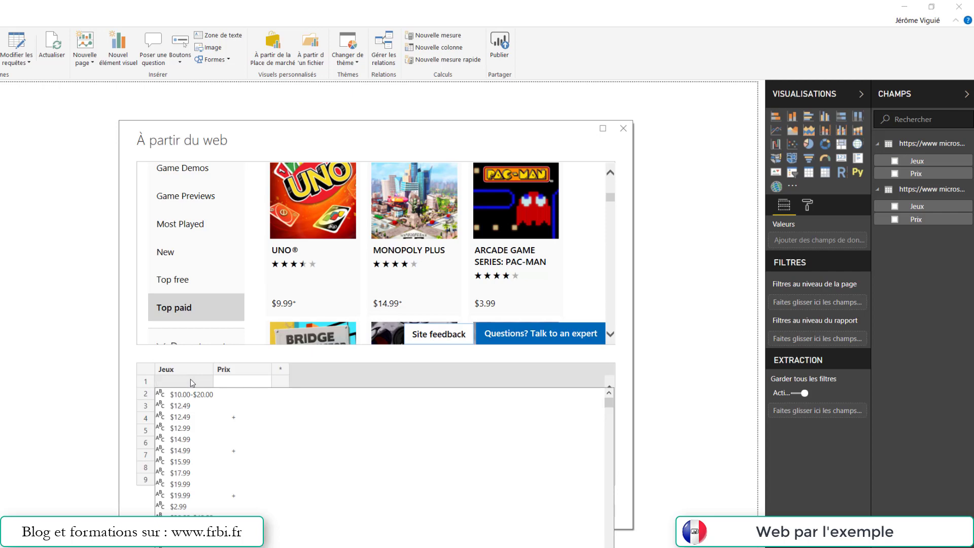
type("UNO")
key("Return")
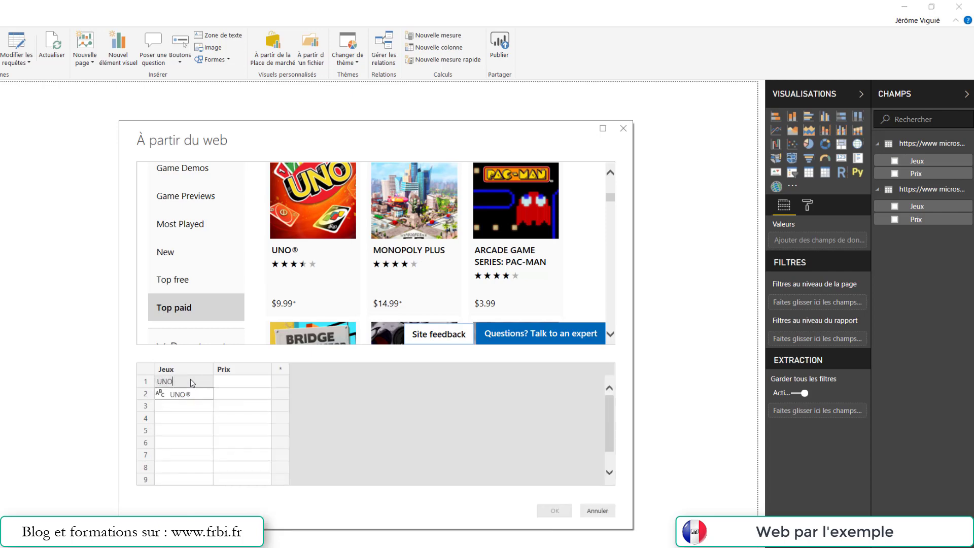
left_click(187, 394)
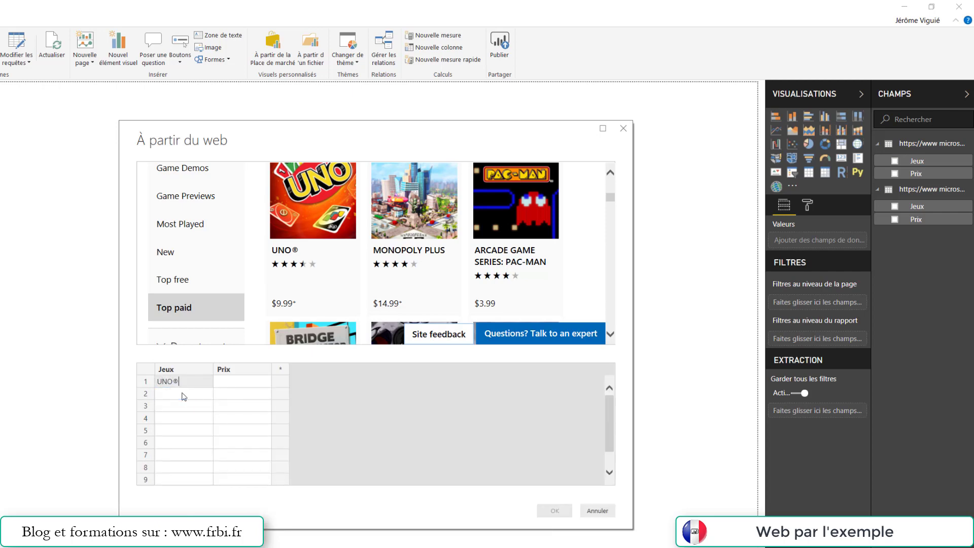
left_click(222, 384)
left_click(236, 386)
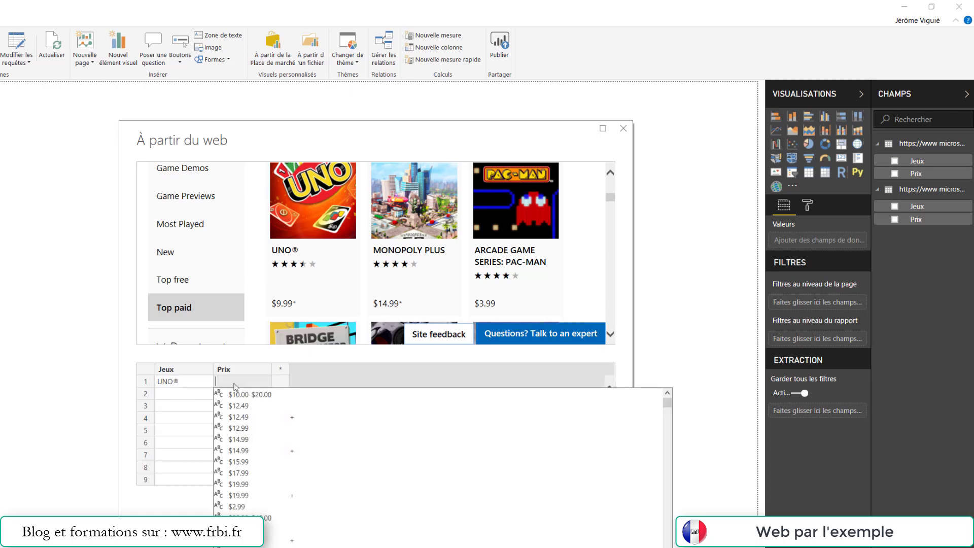
type("9.99")
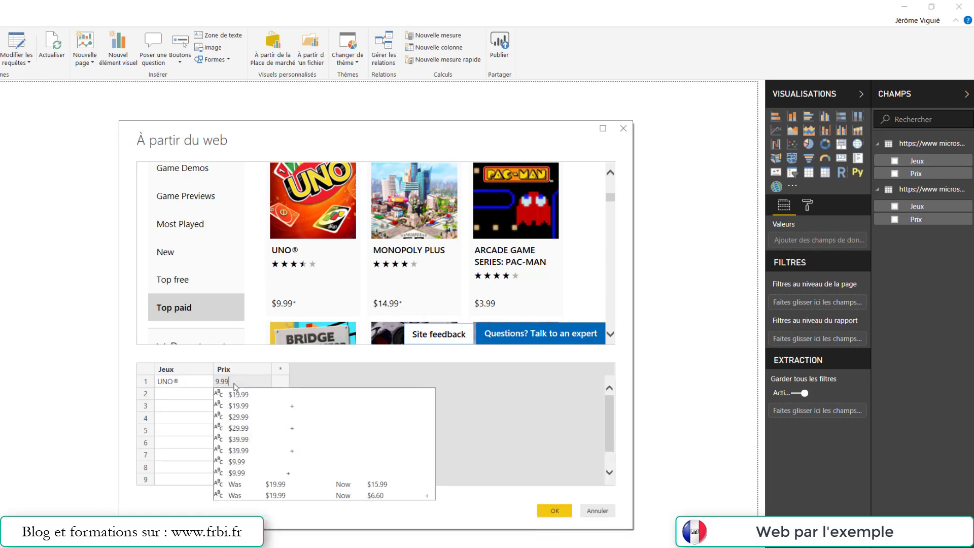
left_click(248, 473)
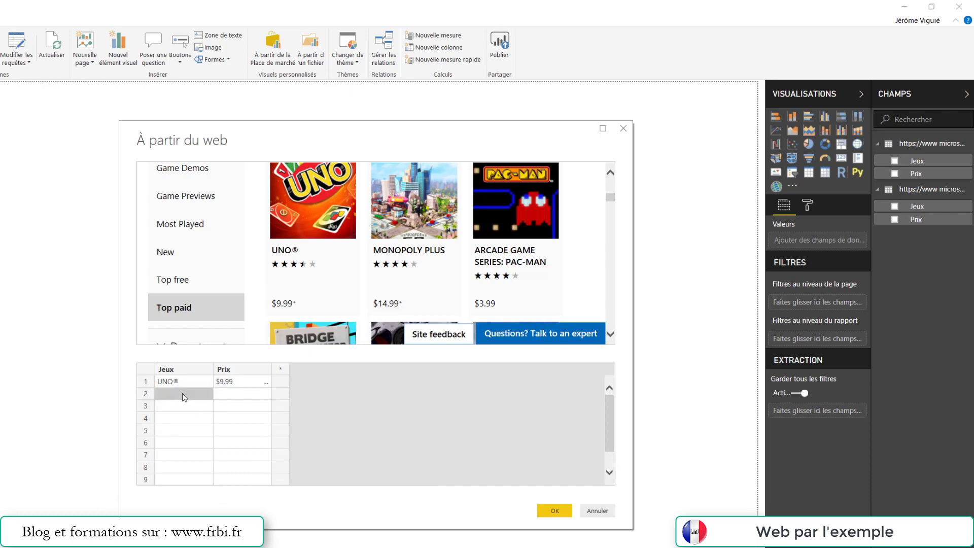
- Fill the second example row with the suggested values MONOPOLY PLUS for Jeux and $14.99 + for Prix
left_click(181, 393)
type("MON")
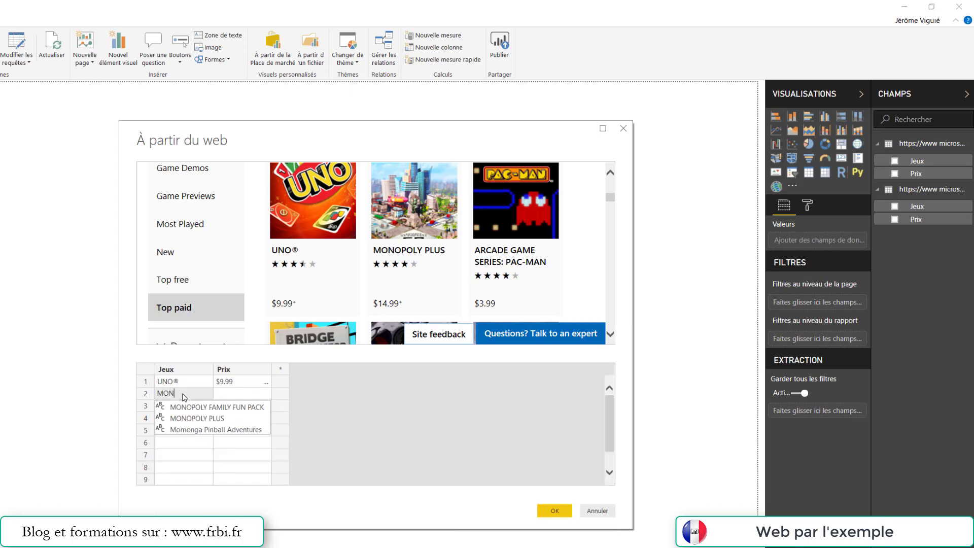
type("OPOLY")
key("Return")
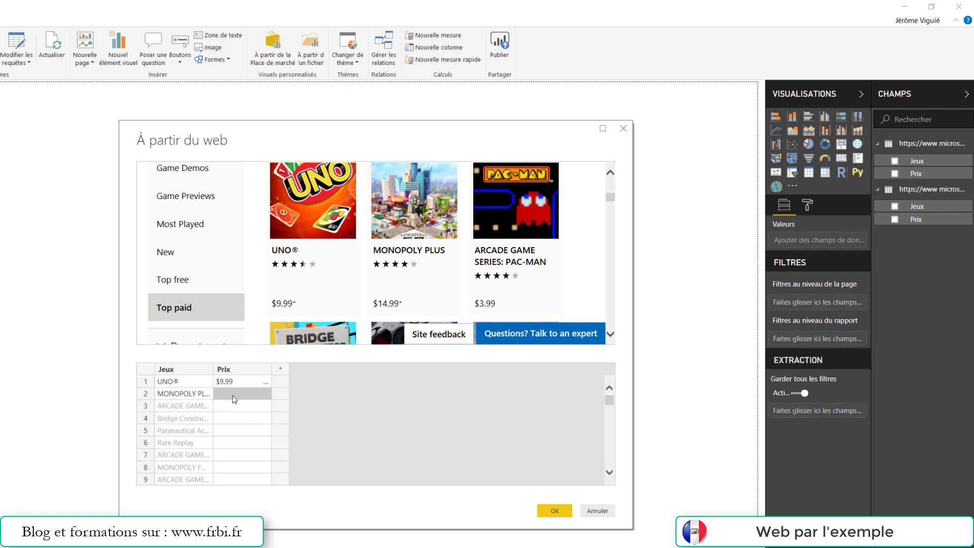
left_click(232, 394)
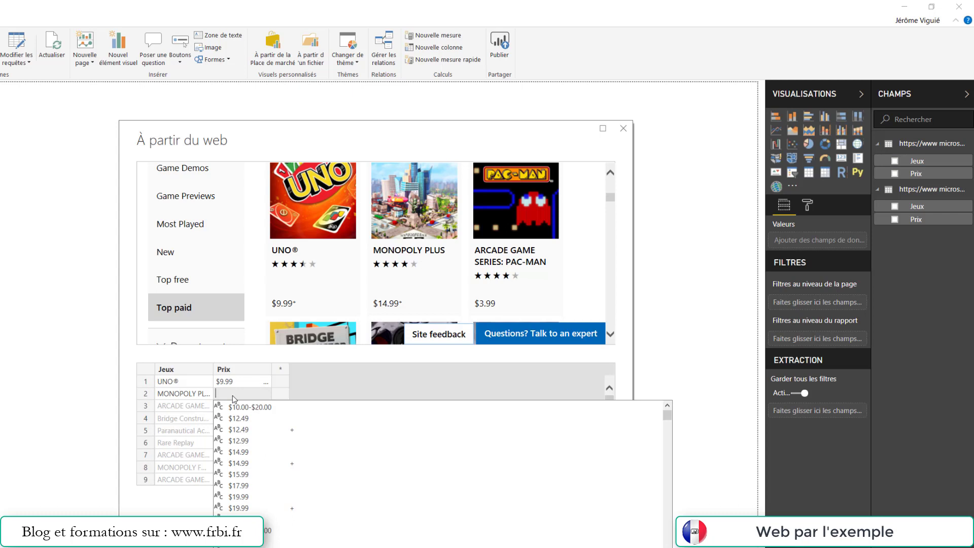
type("14.99")
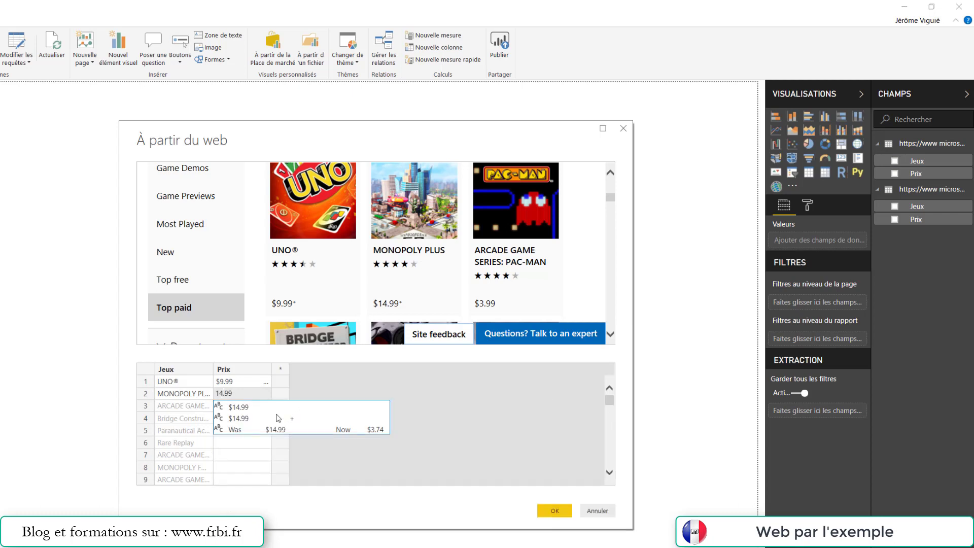
left_click(247, 419)
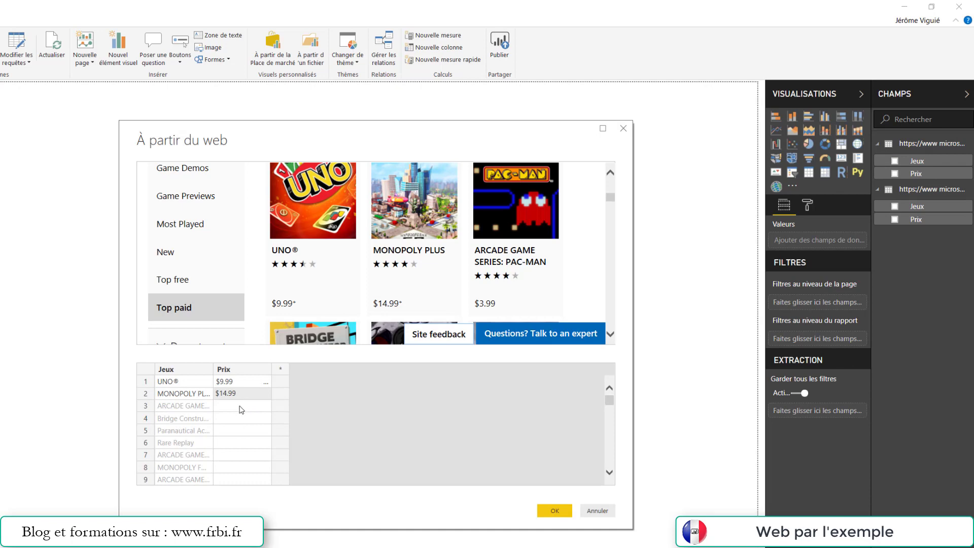
left_click(241, 409)
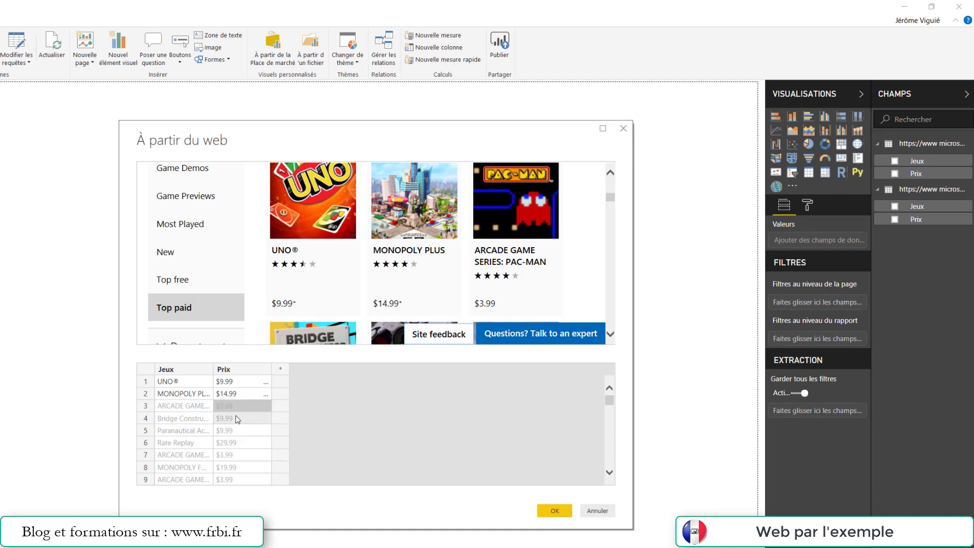
- Check the extracted games and prices against the store page, accept the example table and load it into the report
scroll(245, 421, "down", 5)
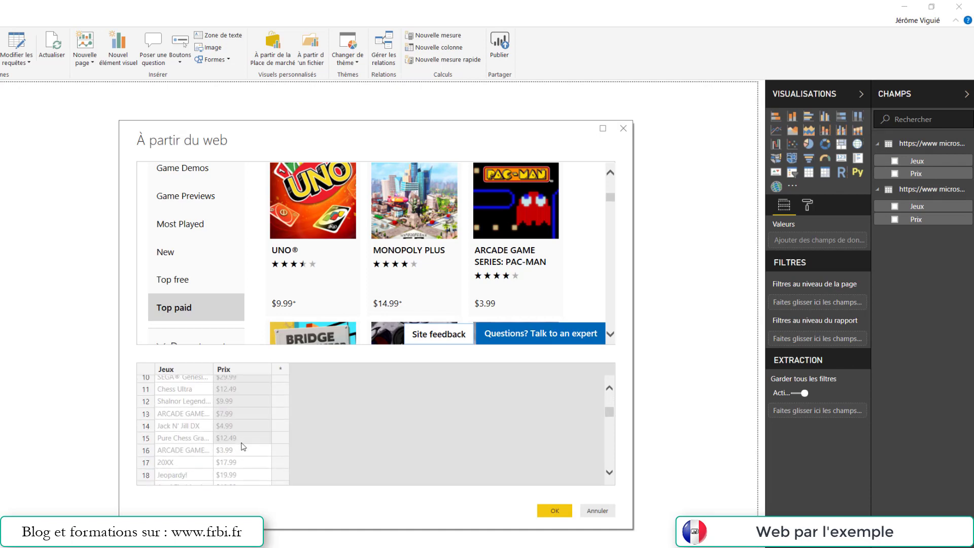
scroll(247, 453, "up", 5)
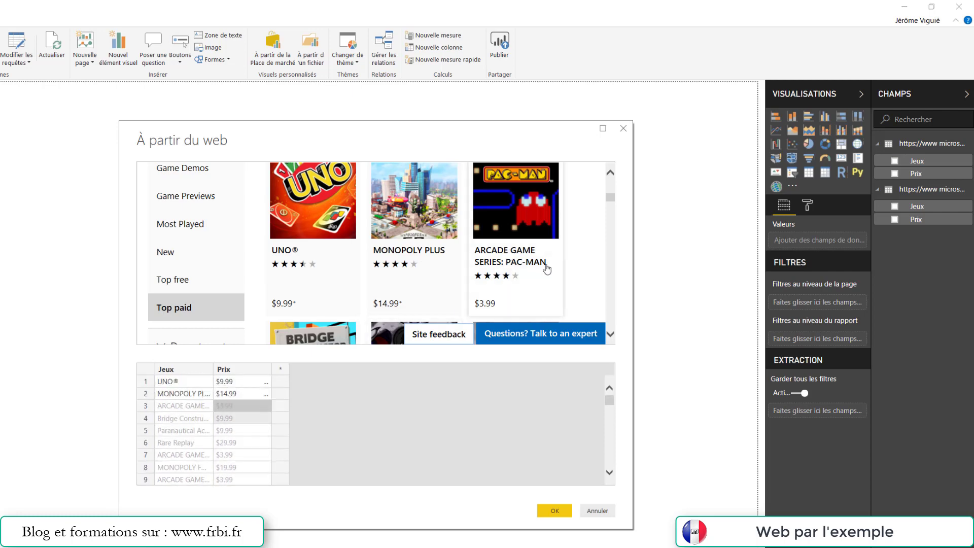
scroll(544, 275, "down", 1)
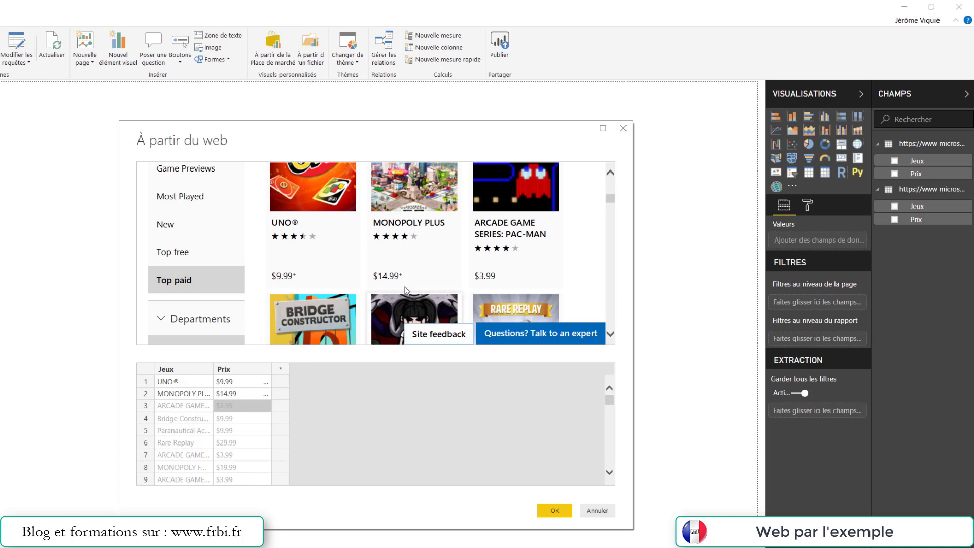
scroll(446, 274, "up", 2)
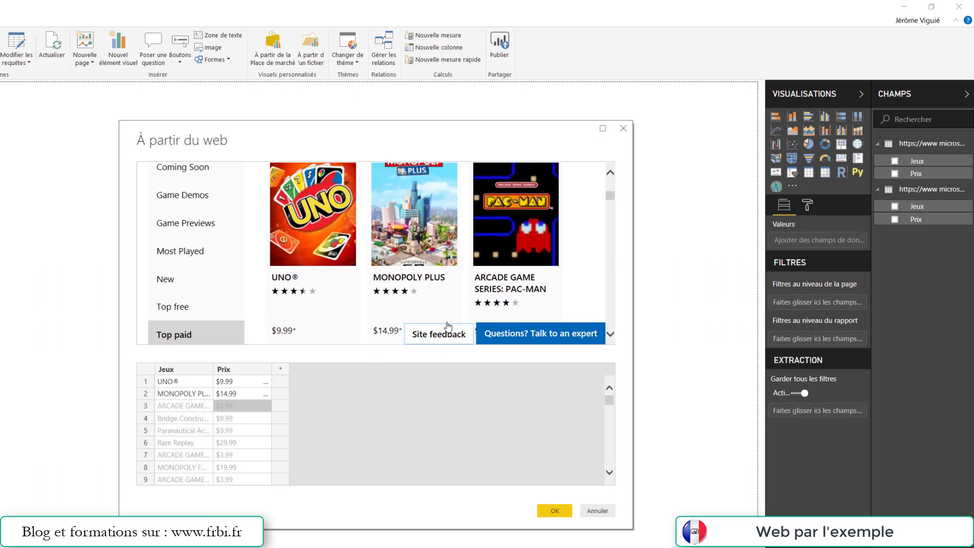
scroll(387, 273, "down", 7)
scroll(343, 266, "down", 2)
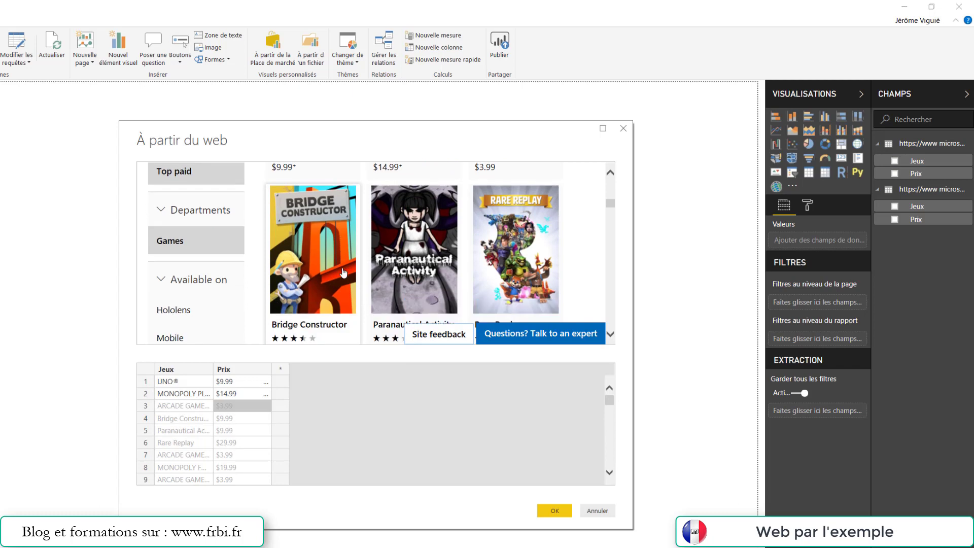
left_click(547, 511)
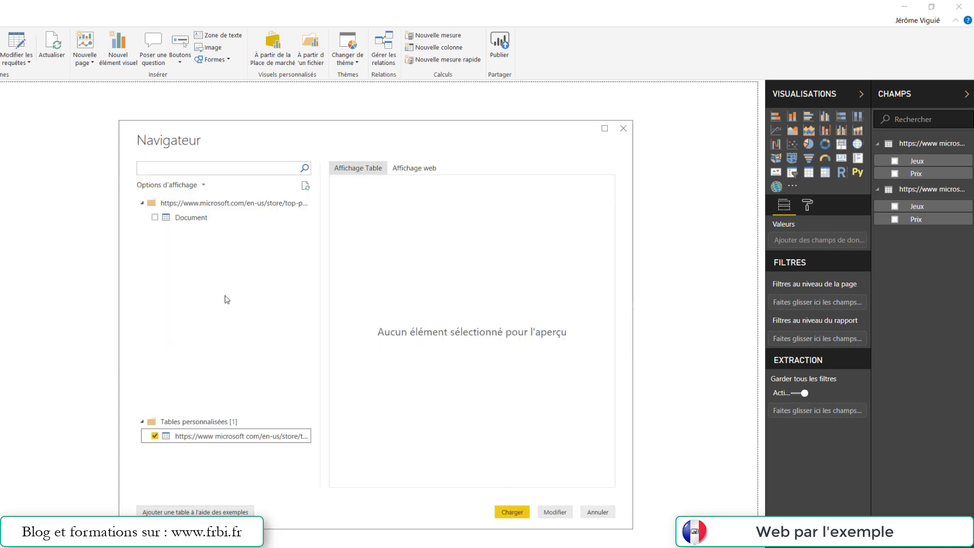
left_click(518, 510)
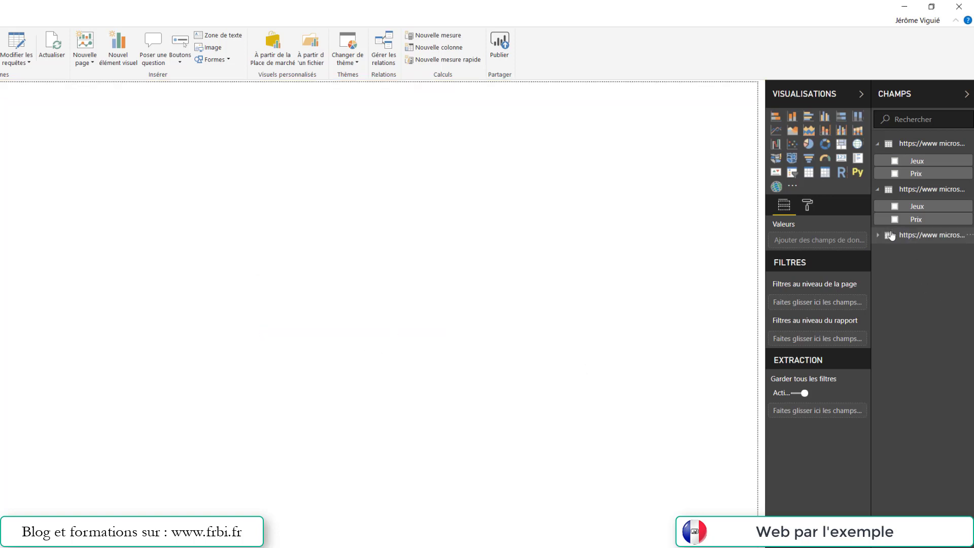
- Create a Table visual with the Jeux and Prix fields of the newly loaded query, and enlarge it down the page
left_click(877, 235)
left_click(877, 190)
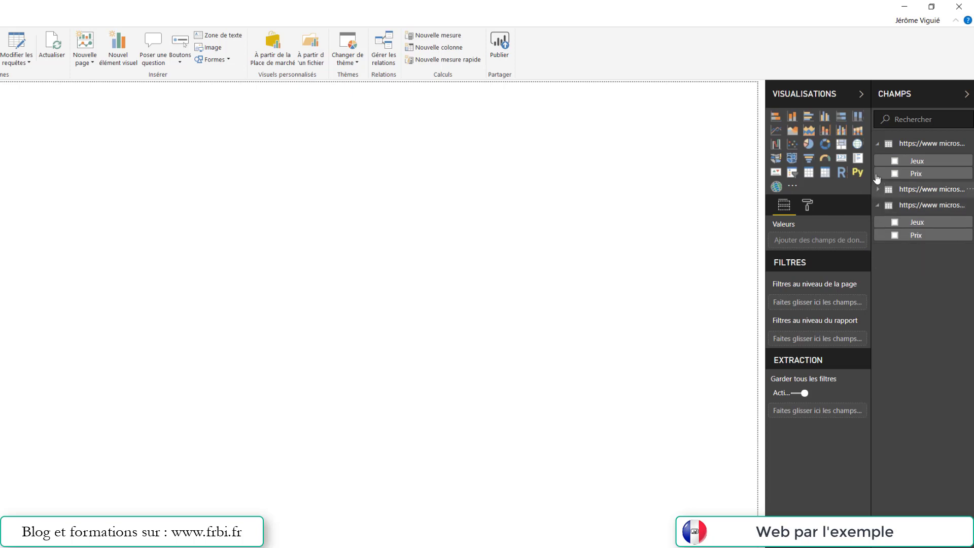
left_click(877, 143)
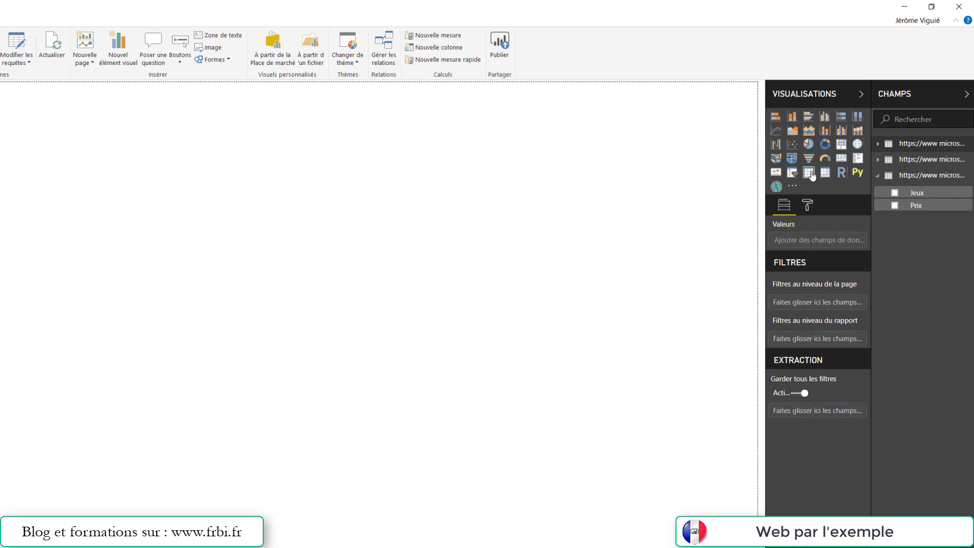
left_click(810, 174)
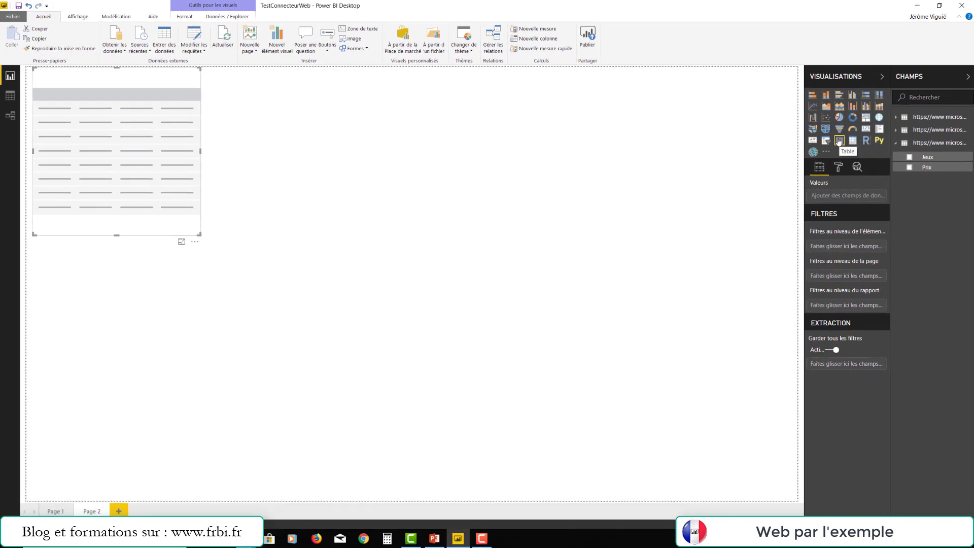
left_click(909, 157)
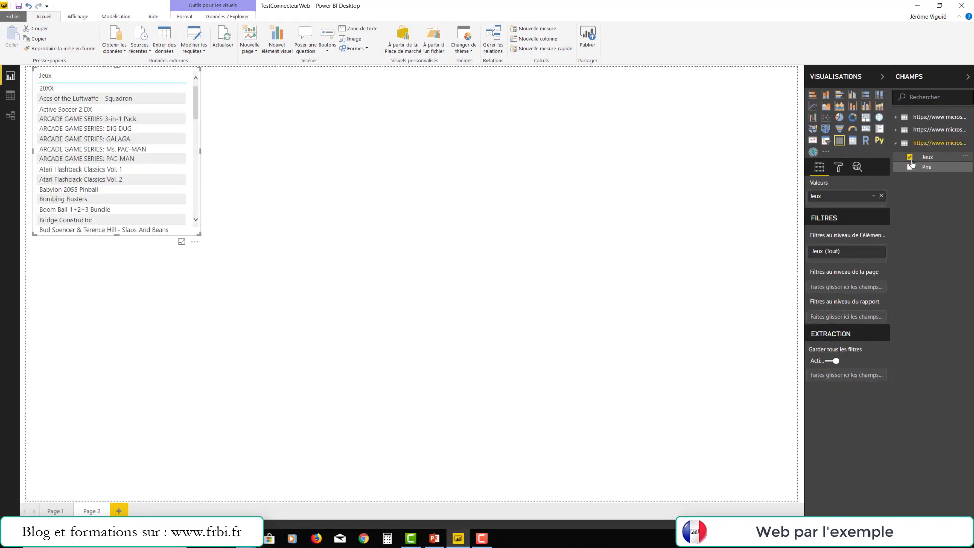
left_click(909, 168)
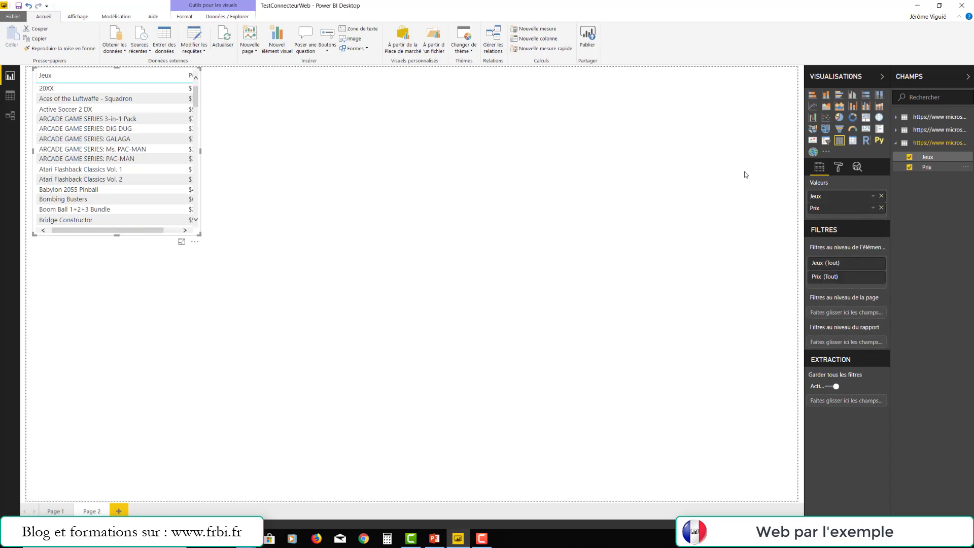
left_click_drag(201, 236, 236, 479)
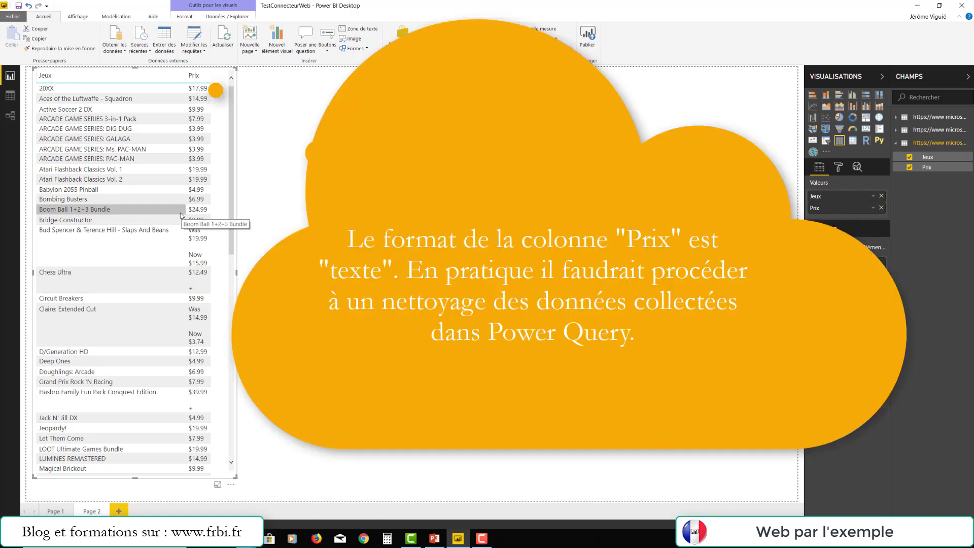
- Look through the imported games and prices in the table visual
scroll(147, 320, "down", 5)
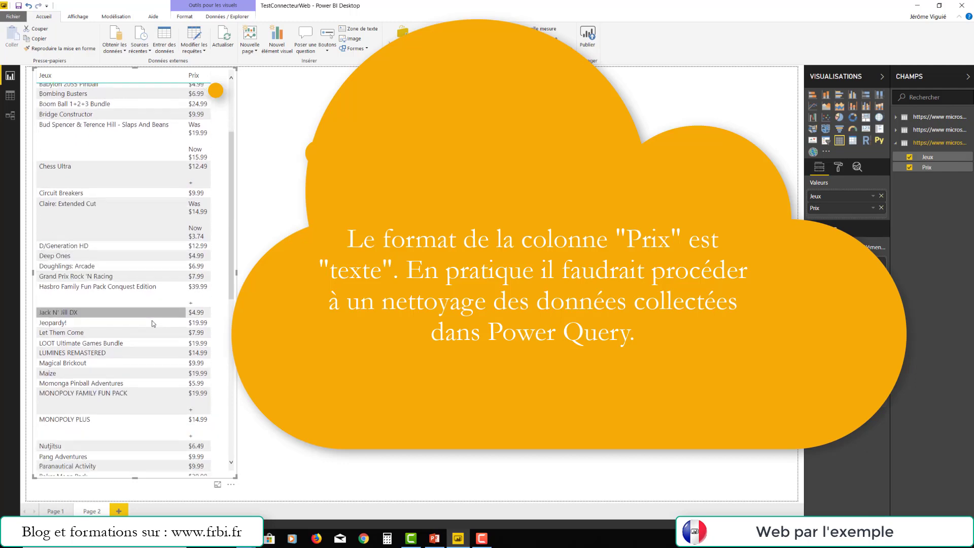
scroll(144, 324, "up", 5)
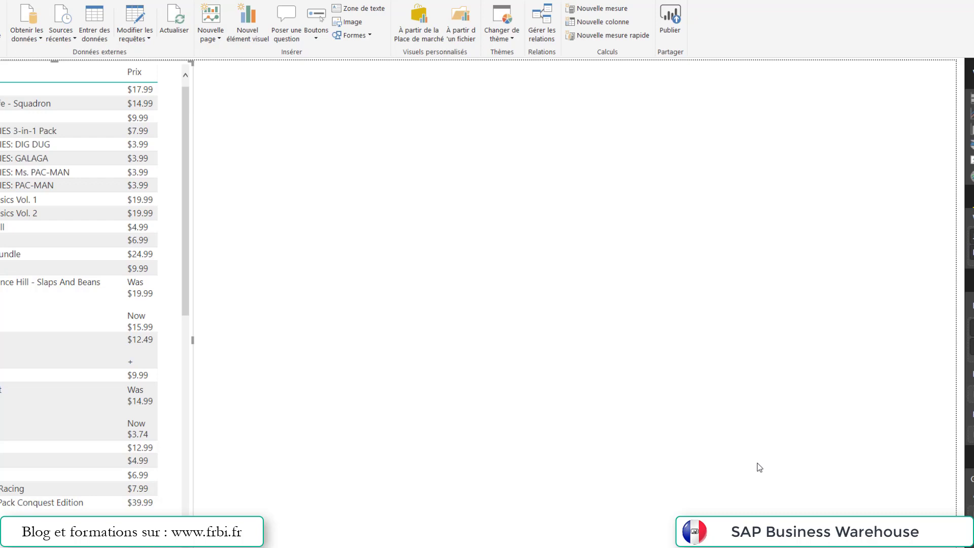
- Search the data connectors for SAP and try to connect to the SAP Business Warehouse application server
left_click(38, 37)
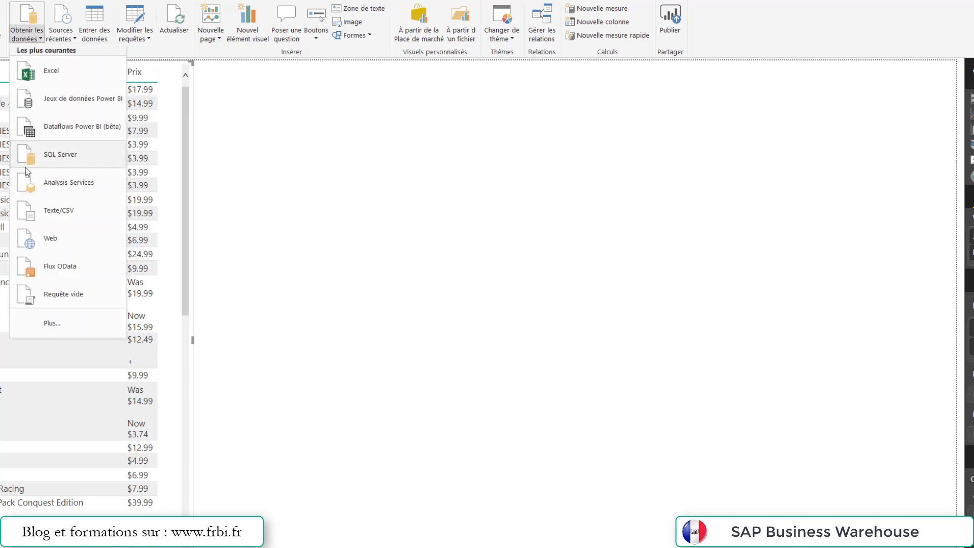
left_click(274, 258)
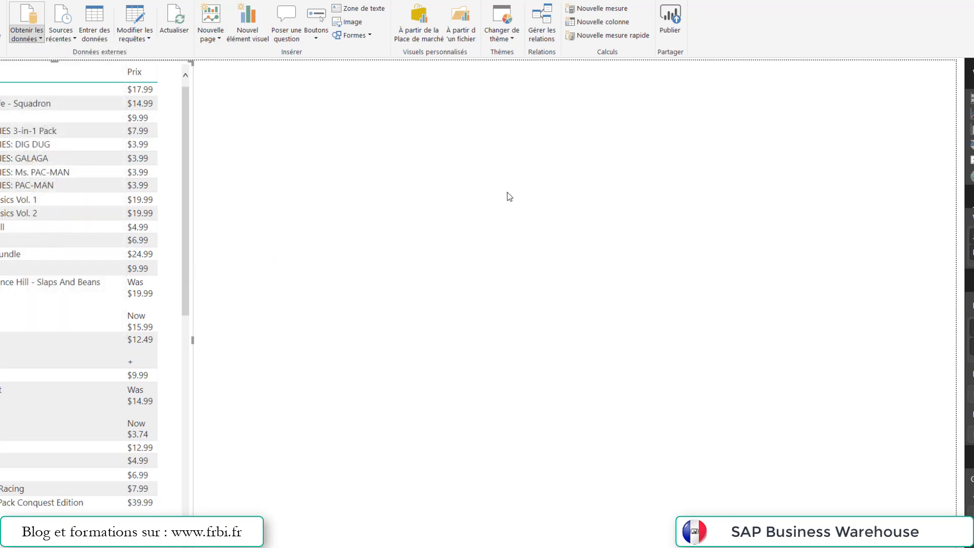
left_click(372, 169)
type("SAP")
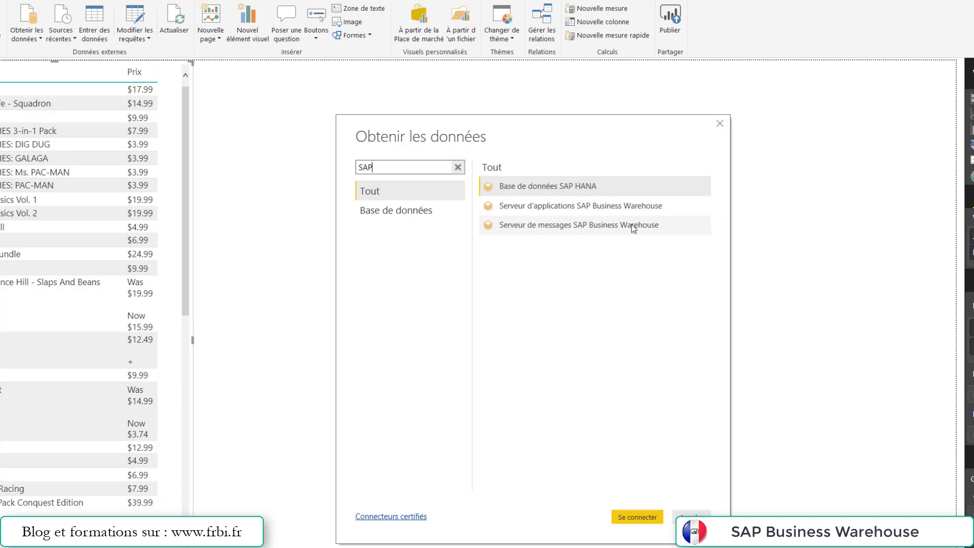
double_click(617, 204)
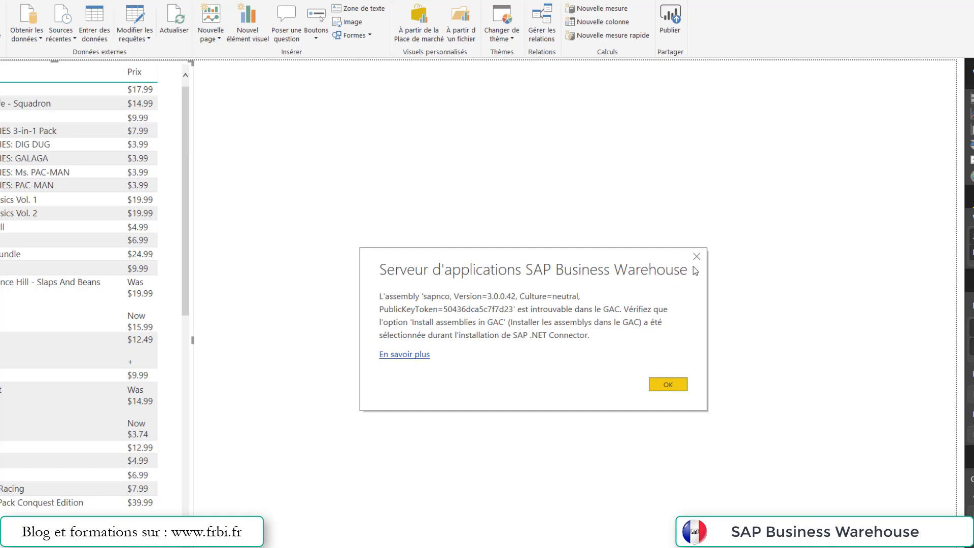
left_click(696, 256)
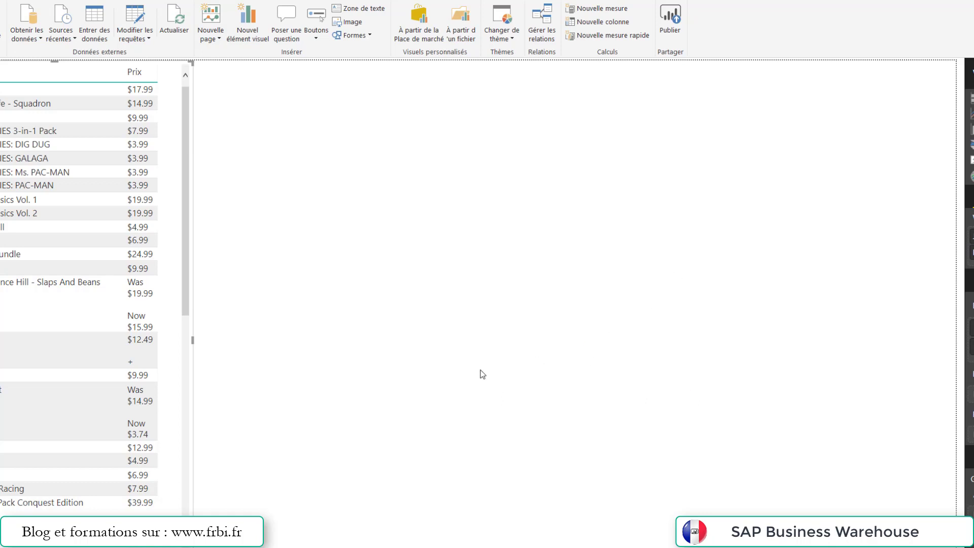
- Search the data connectors for VERTI and start a connection with the Vertica connector
left_click(27, 34)
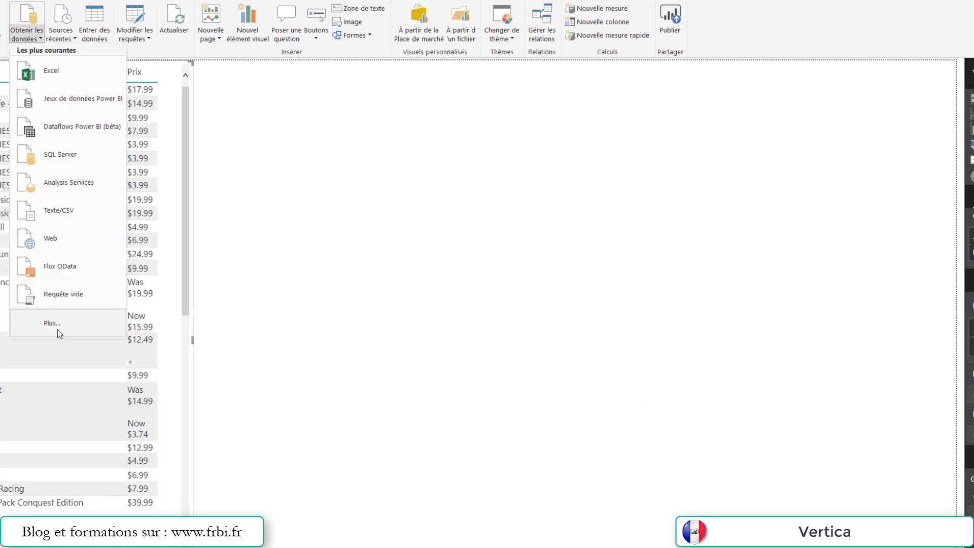
left_click(60, 323)
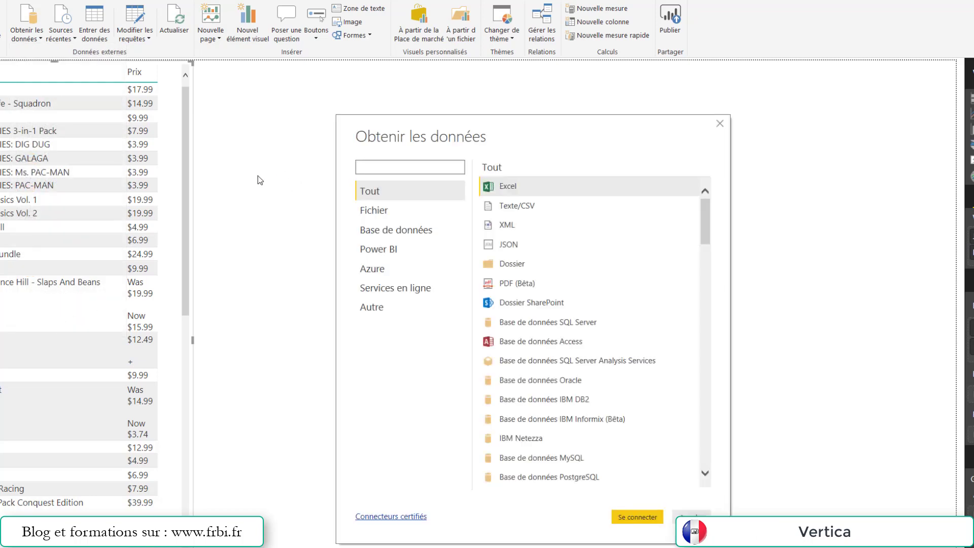
type("VERTI")
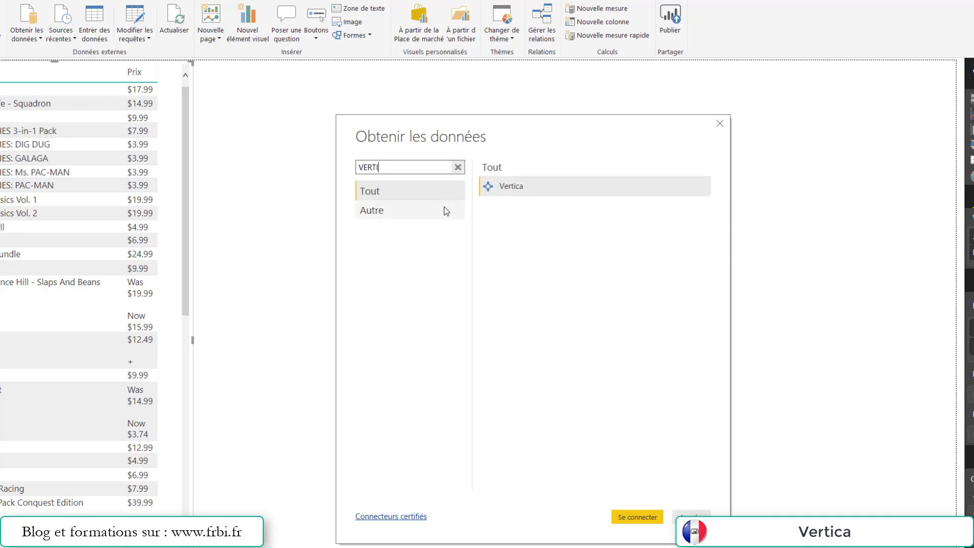
left_click(409, 211)
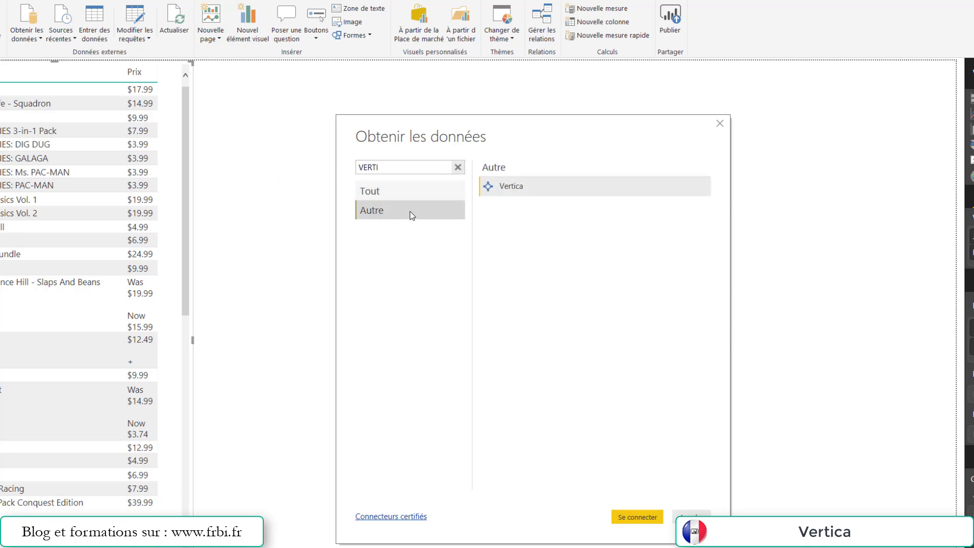
left_click(487, 188)
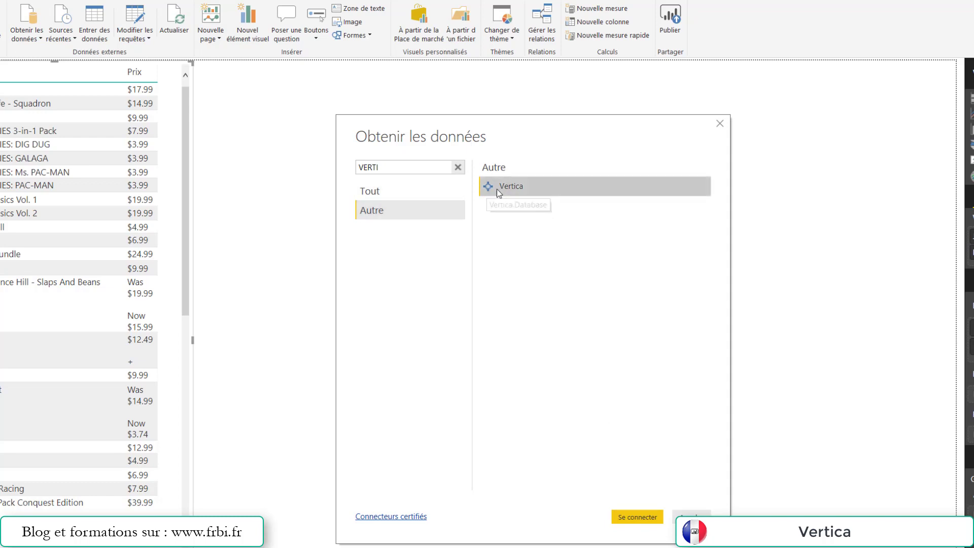
left_click(654, 518)
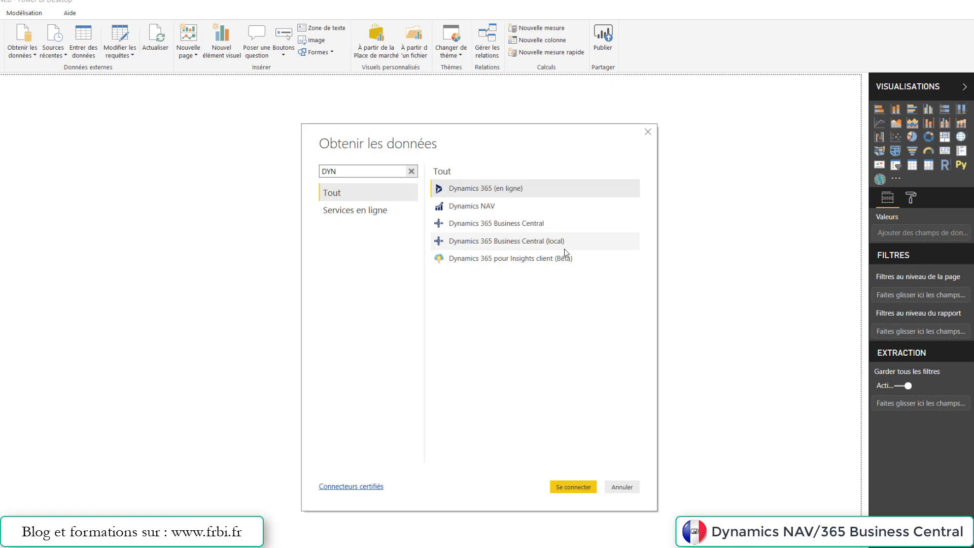
- Connect to Dynamics 365 Business Central and load the Cust_LedgerEntries and G_LEntries tables from CRONUS FR
left_click(522, 223)
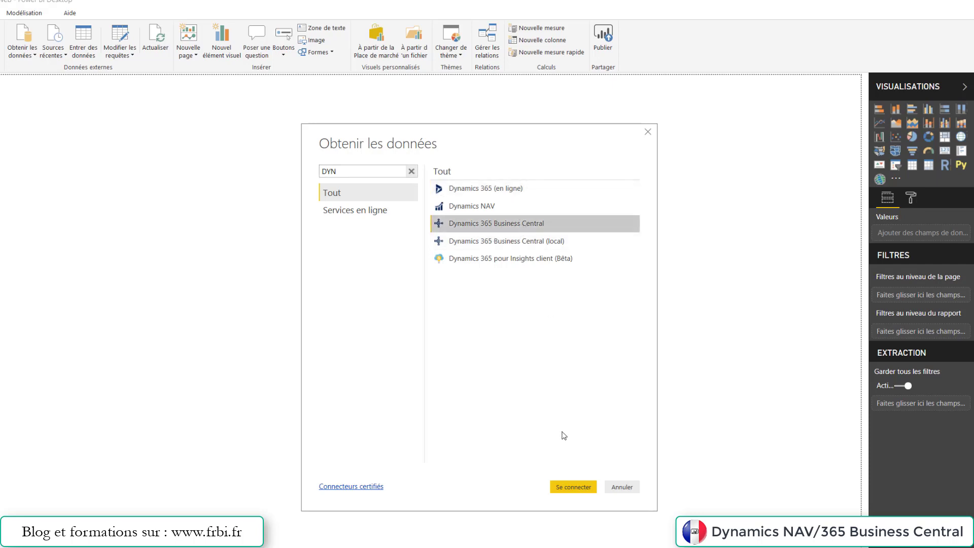
left_click(572, 487)
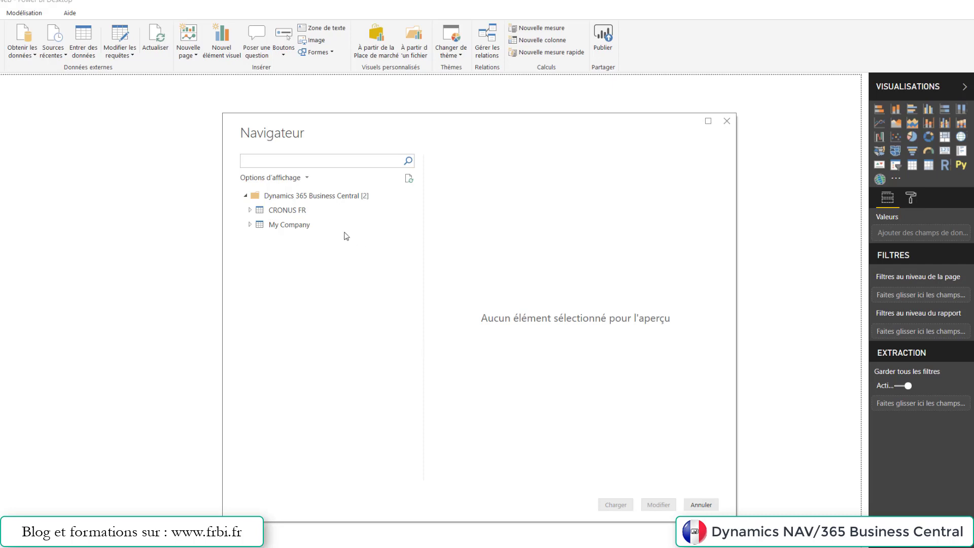
left_click(250, 211)
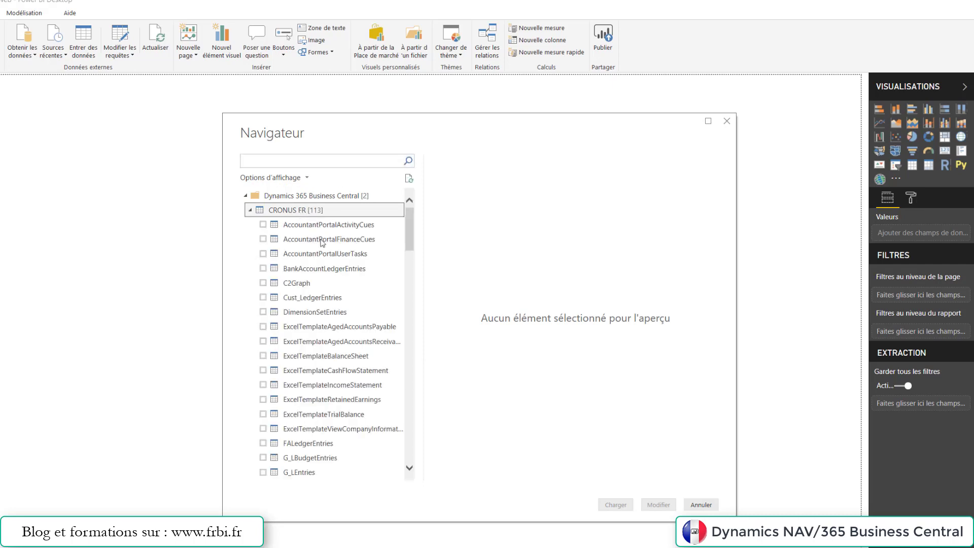
left_click(263, 297)
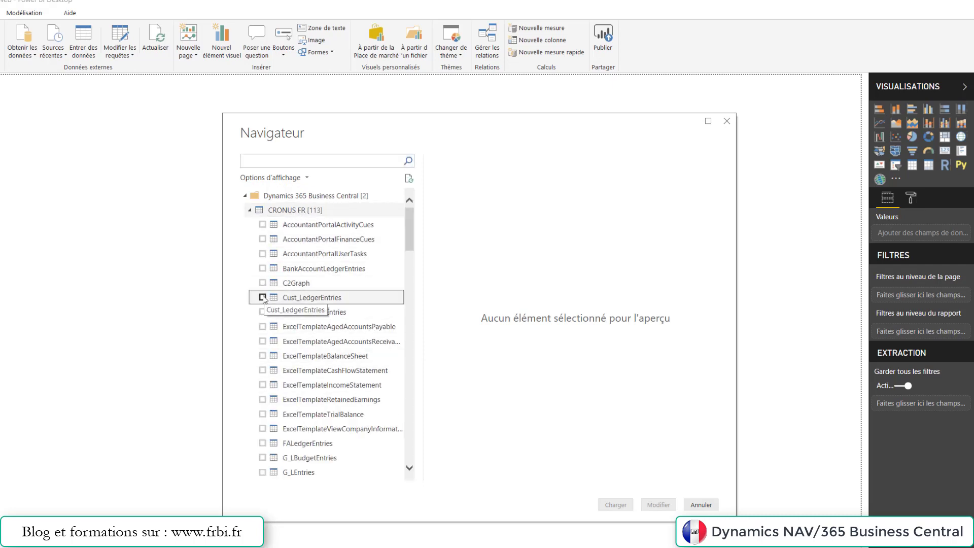
left_click(263, 472)
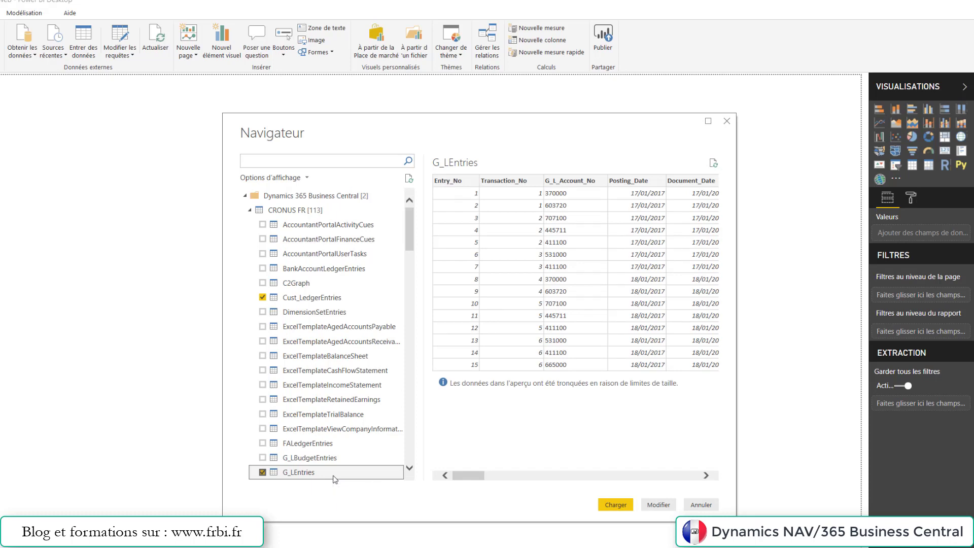
left_click(627, 506)
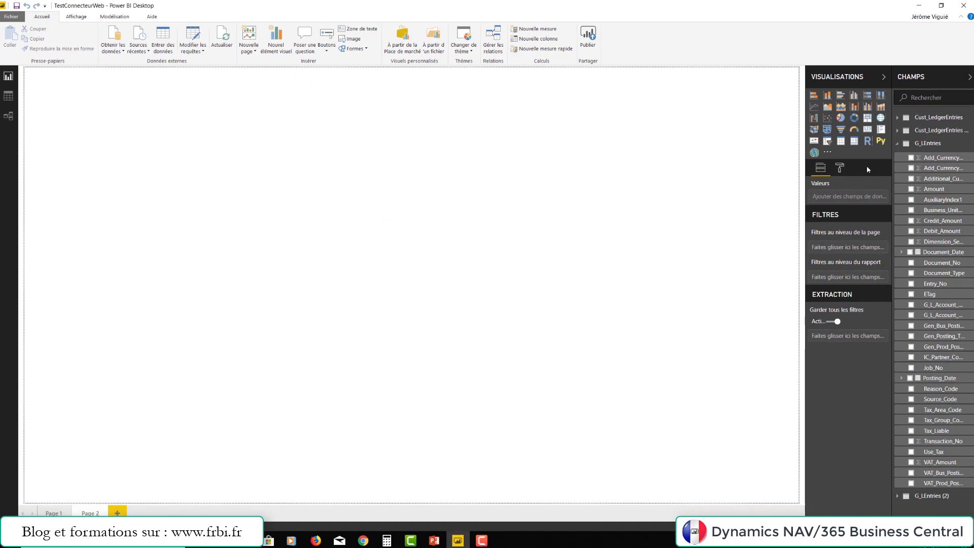
- Create a matrix from the second customer ledger entries table with Customer_No as rows, Due_Date as columns and Amount as values
left_click(897, 130)
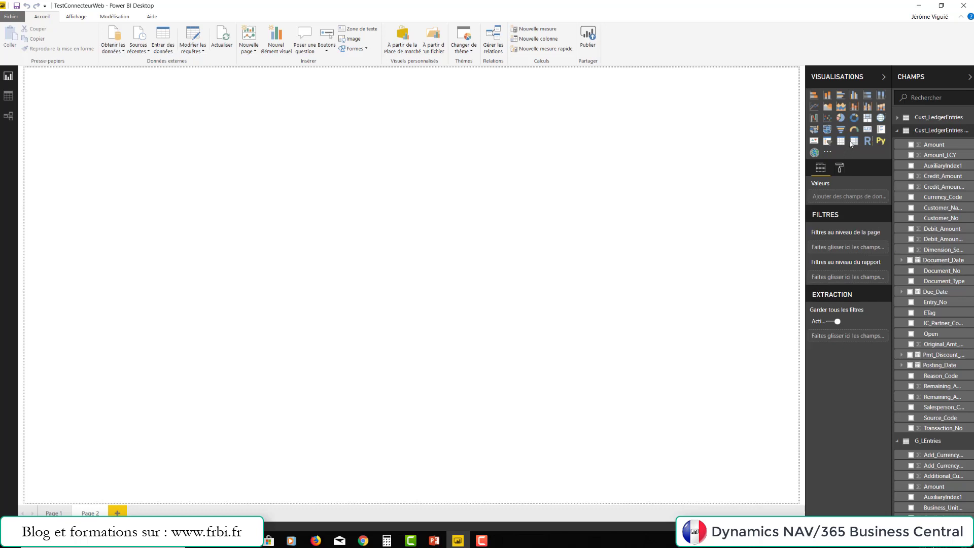
left_click(853, 141)
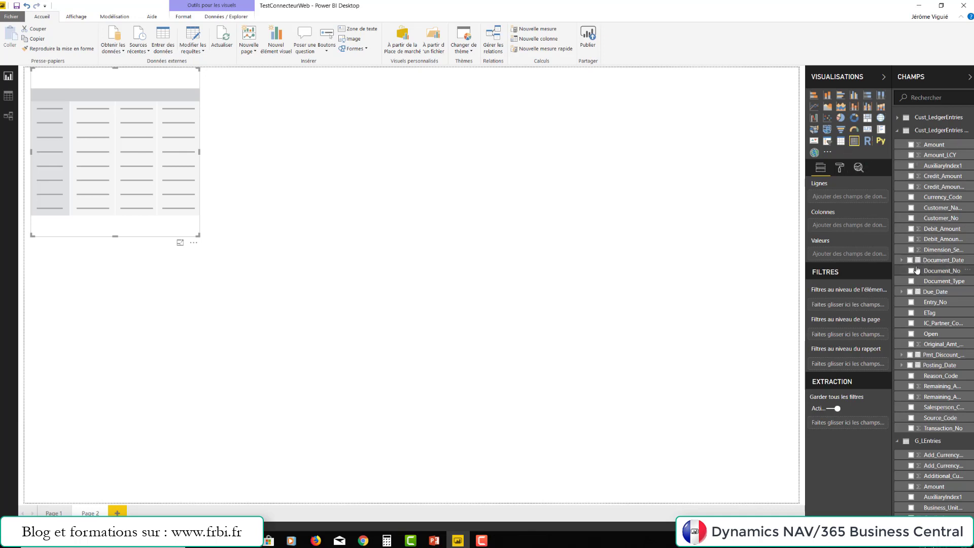
left_click(911, 218)
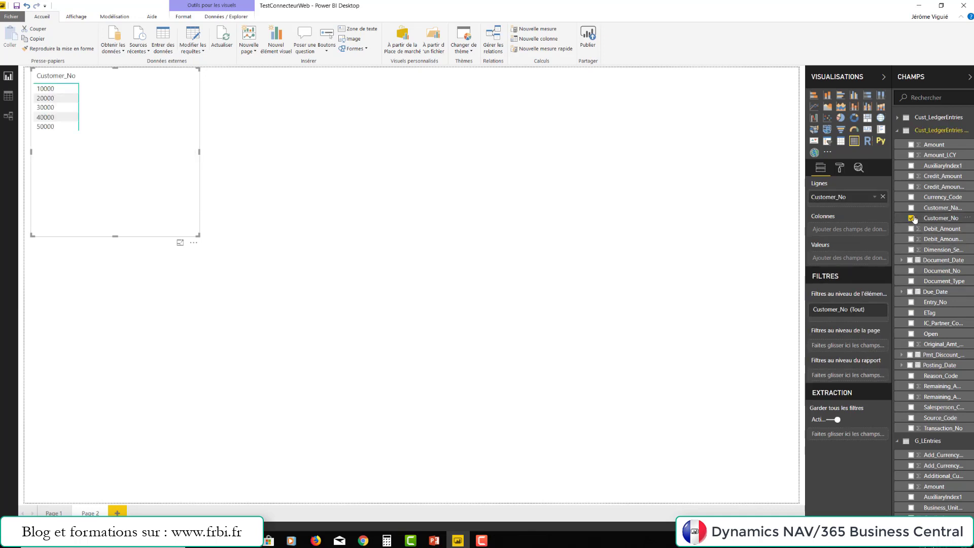
left_click(911, 145)
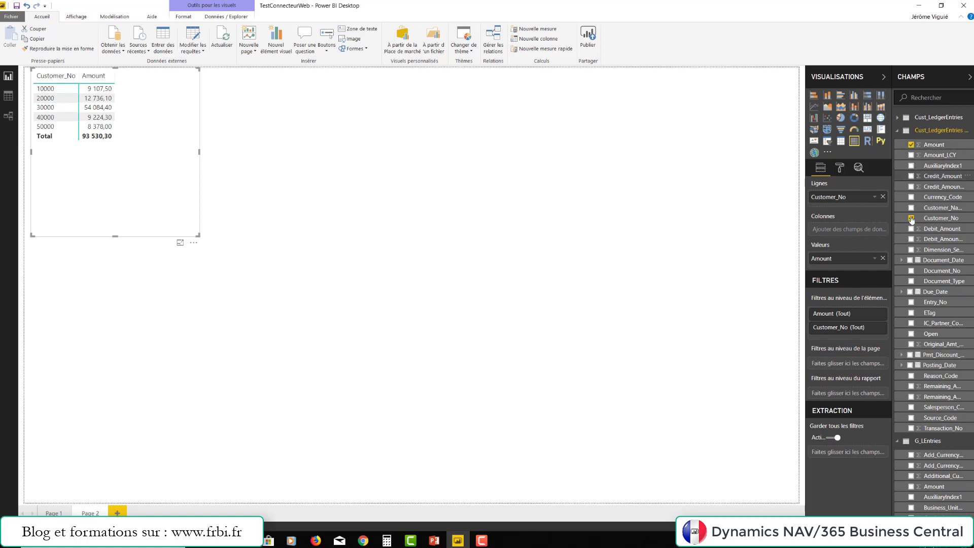
left_click(909, 293)
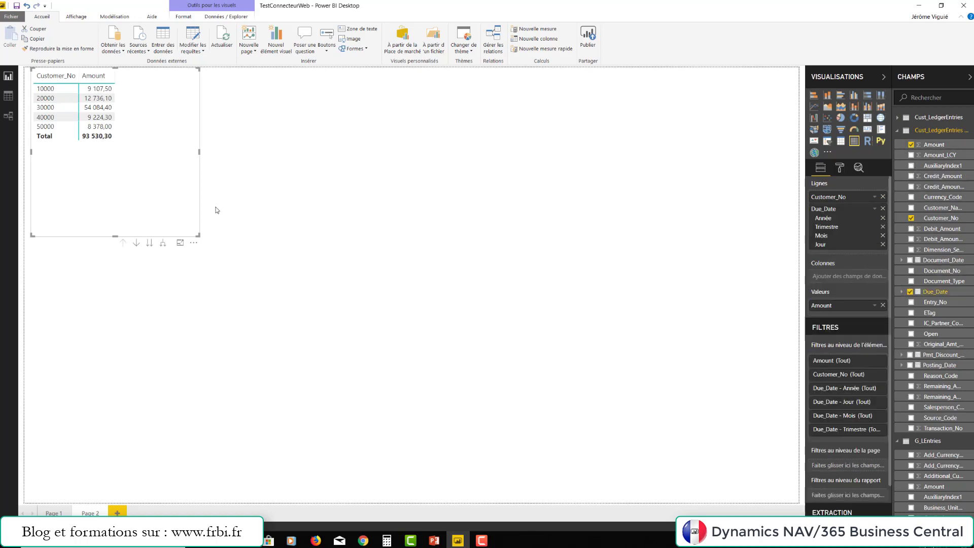
left_click_drag(827, 211, 828, 276)
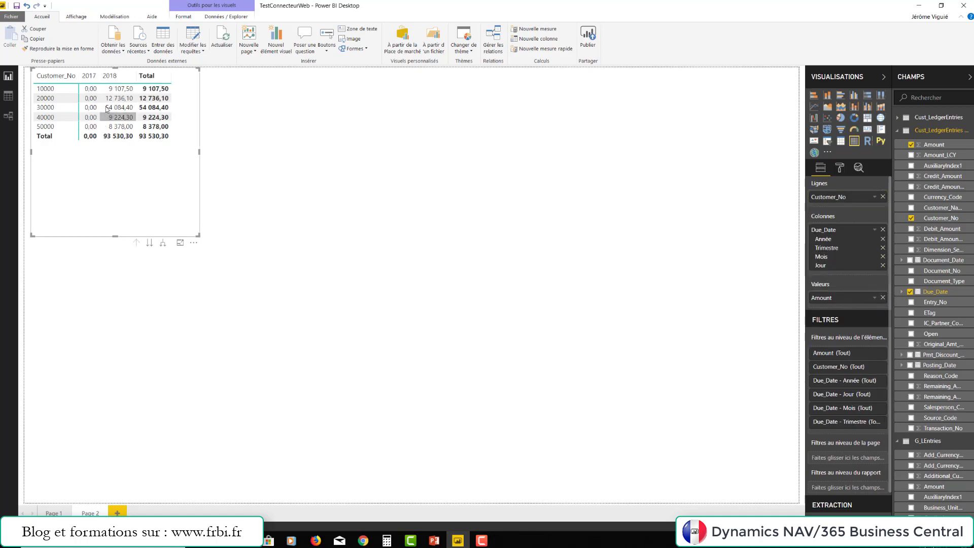
- Widen the customer matrix, drill its due date columns down to month level, and shorten the visual to fit its rows
left_click_drag(197, 156, 489, 152)
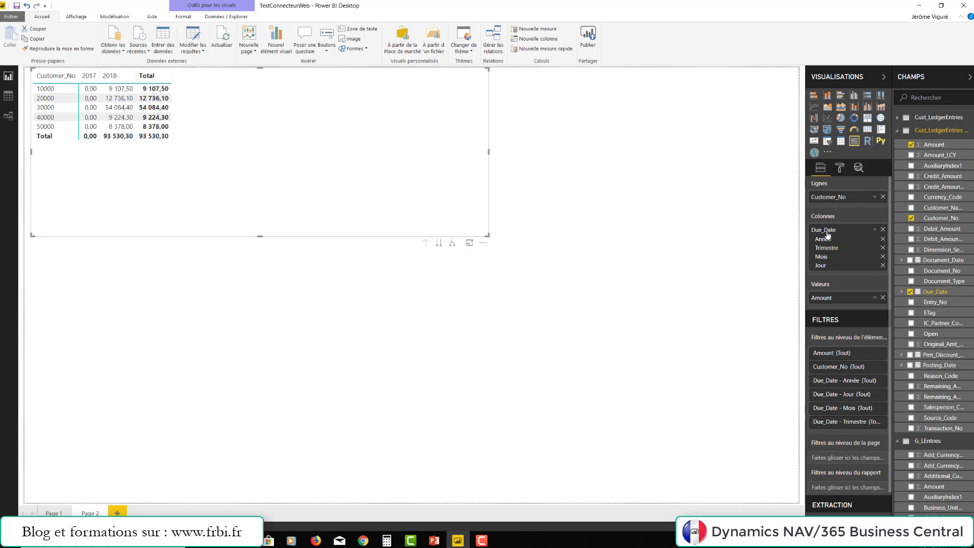
left_click_drag(375, 105, 379, 104)
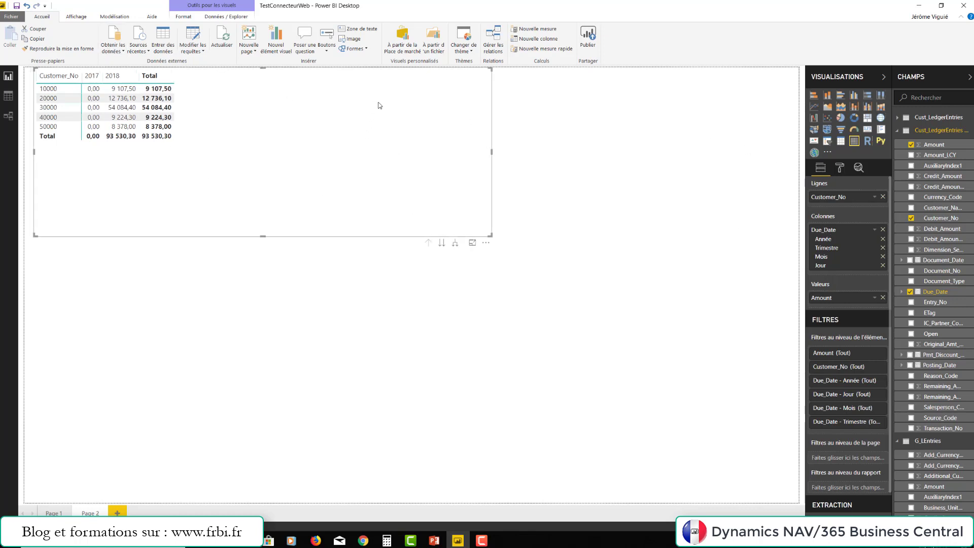
left_click(442, 244)
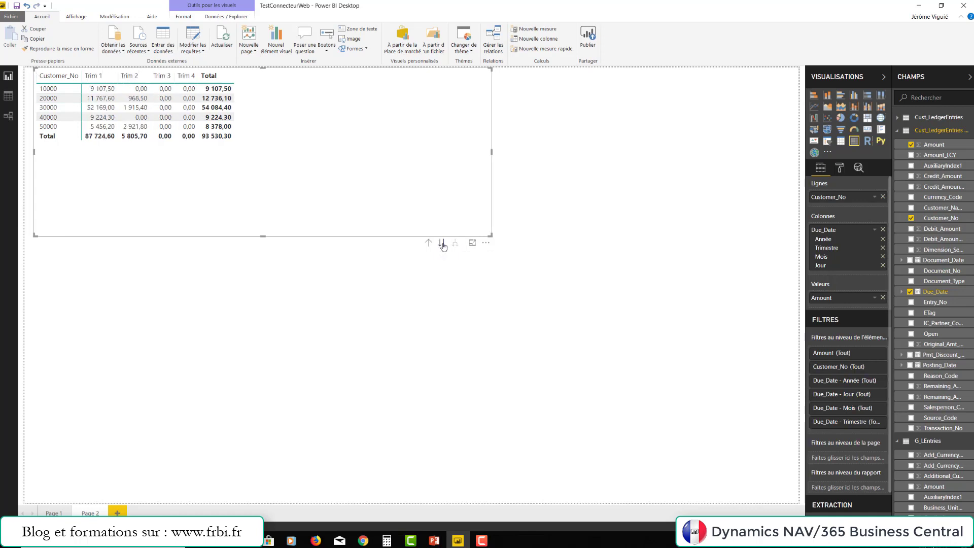
left_click(442, 244)
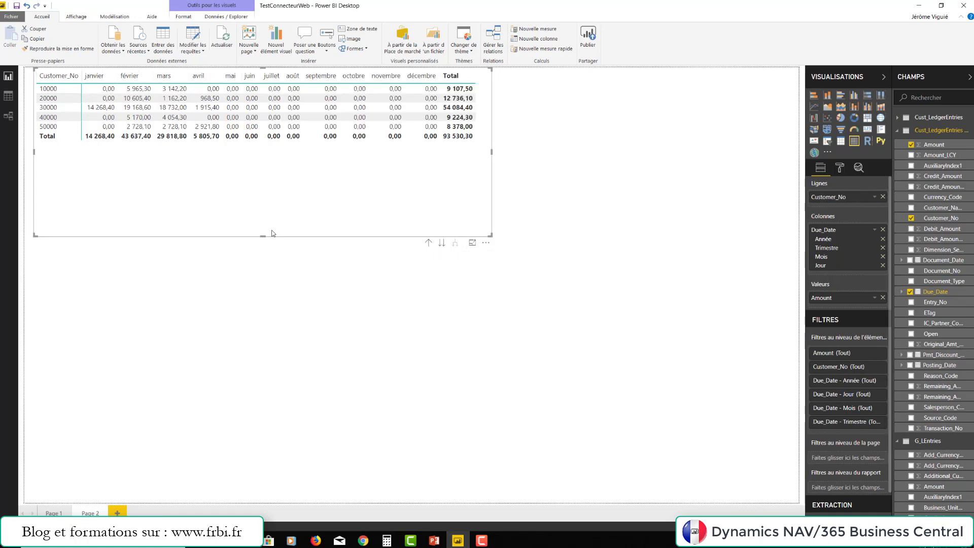
left_click_drag(262, 235, 271, 155)
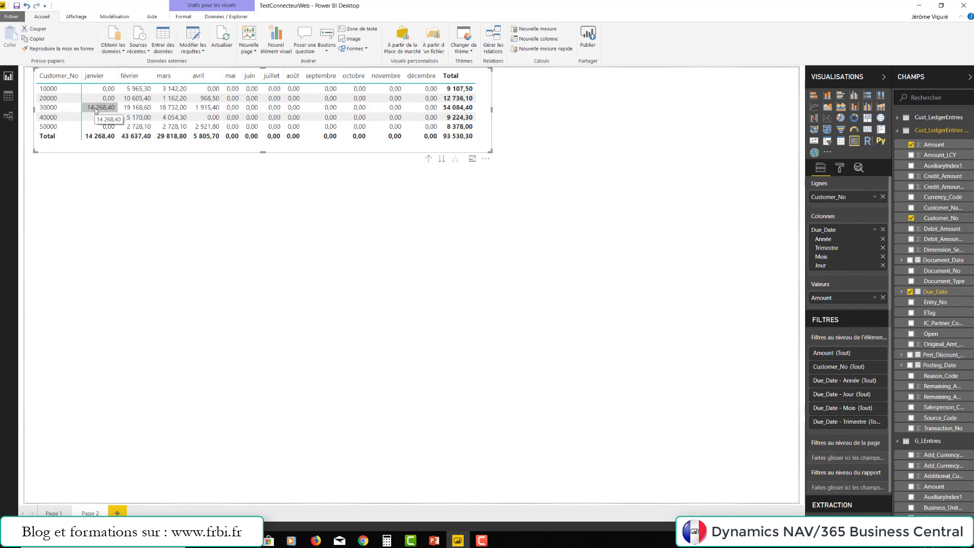
left_click(97, 219)
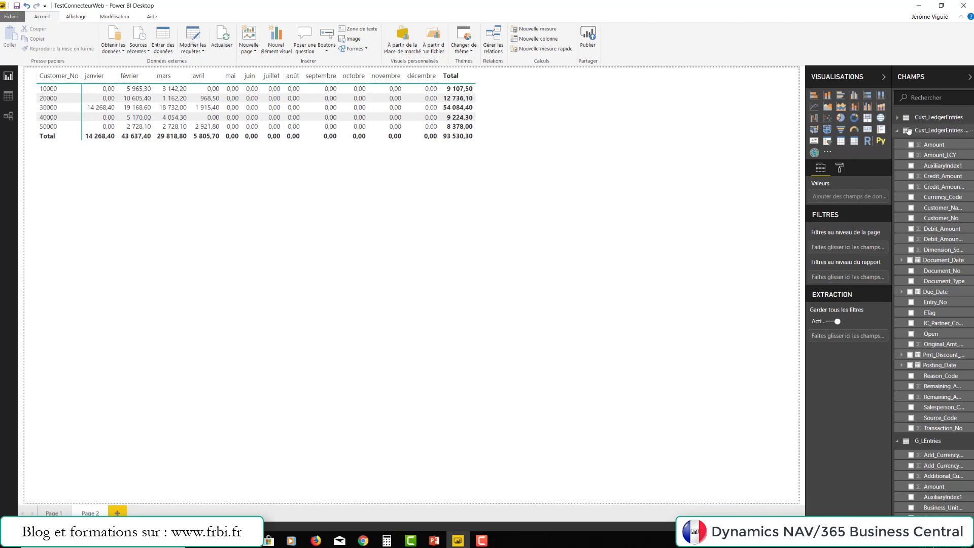
- Create a matrix from G_LEntries with G_L_Account_Name as rows and Amount, Debit_Amount and Credit_Amount as values, enlarged to show all rows
left_click(898, 131)
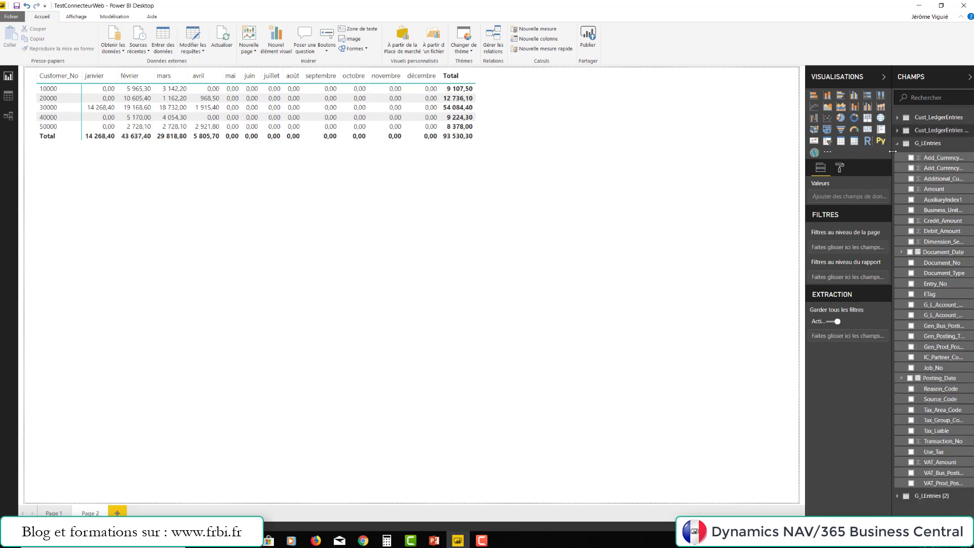
left_click(854, 141)
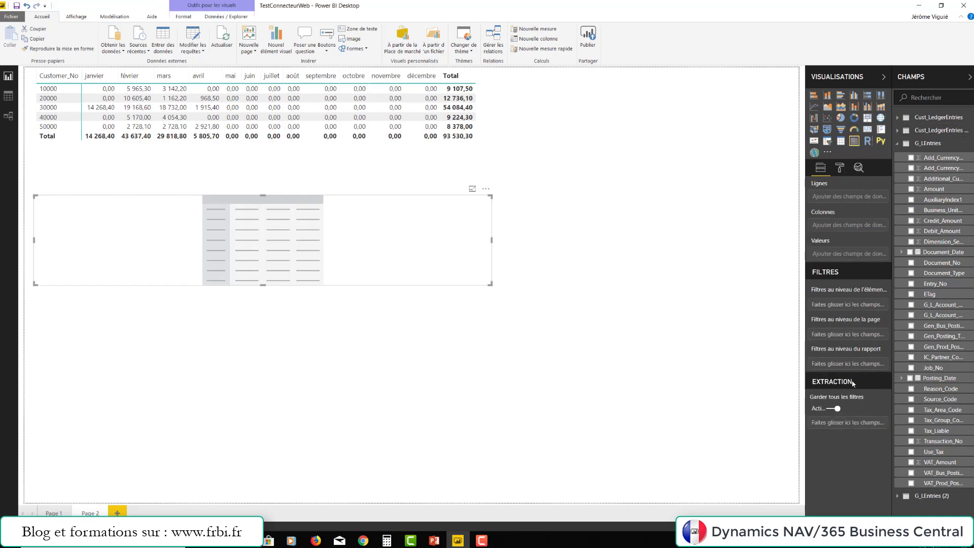
left_click(911, 306)
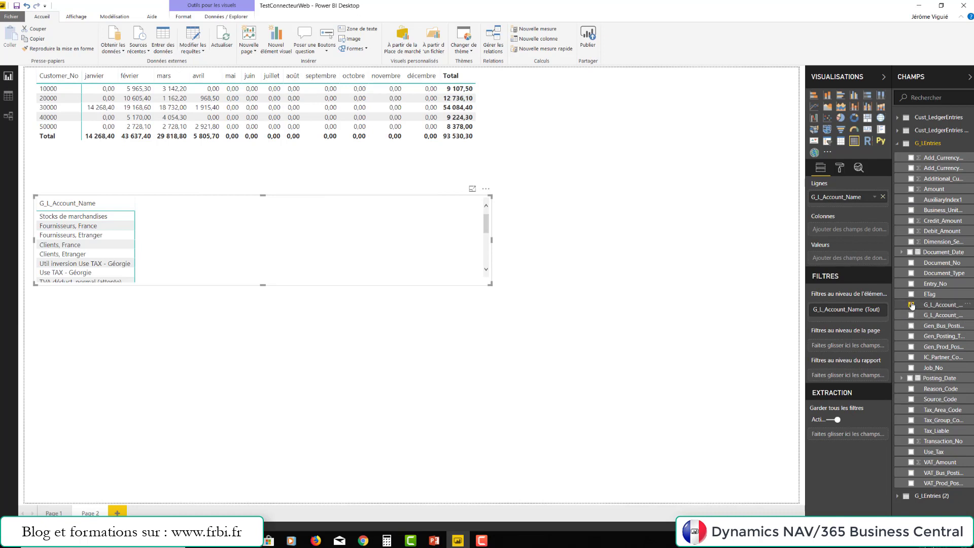
left_click(911, 189)
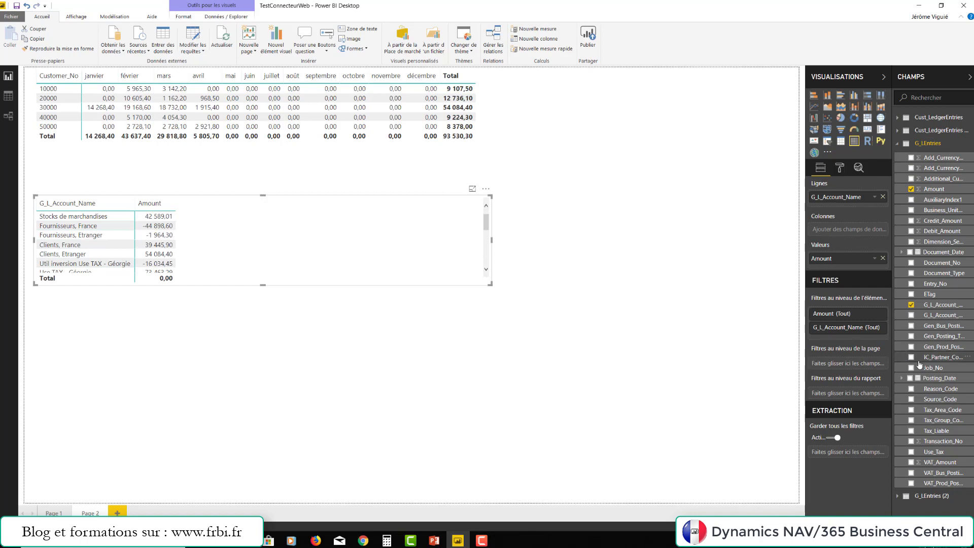
left_click(911, 230)
left_click(911, 221)
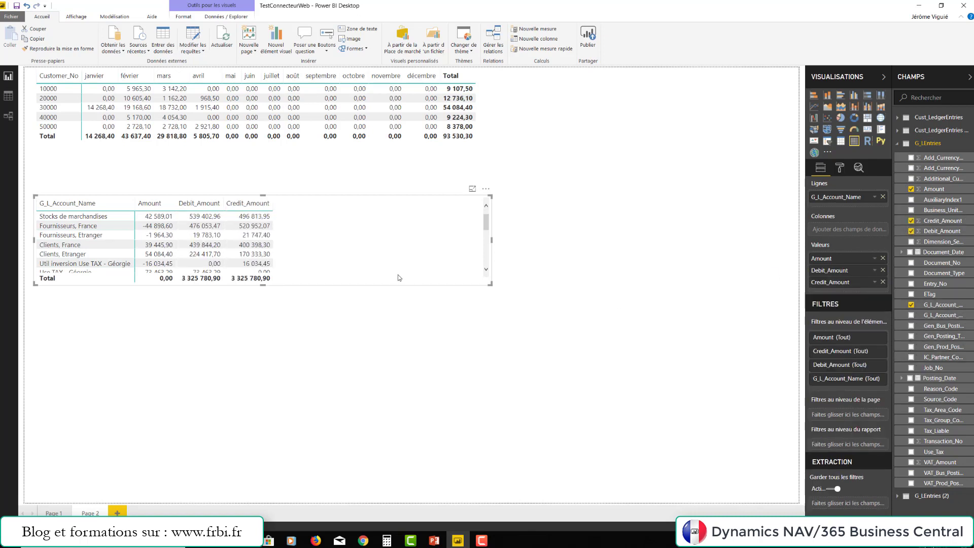
left_click_drag(490, 284, 618, 454)
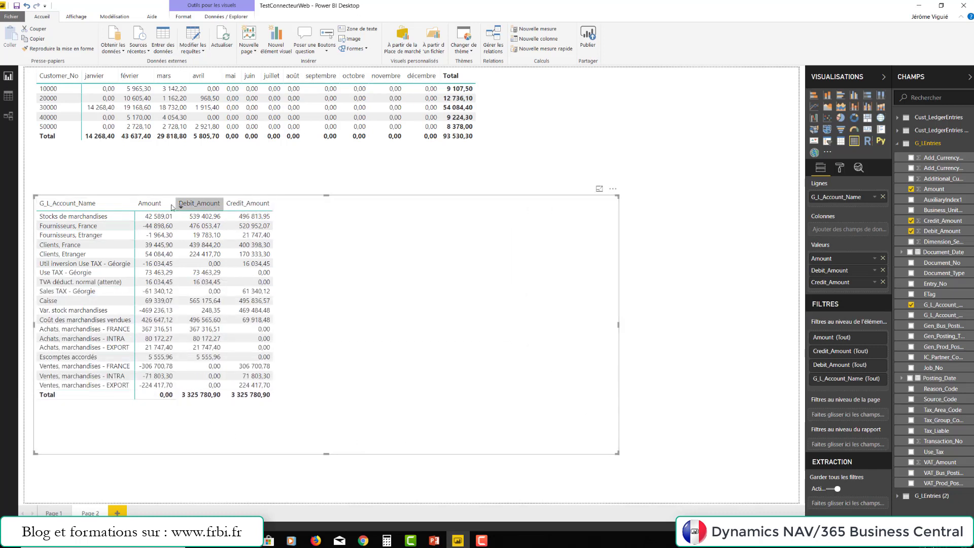
- Sort the G_L_Account_Name field by G_L_Account_No and shrink the ledger matrix to fit its contents
left_click_drag(104, 197, 938, 316)
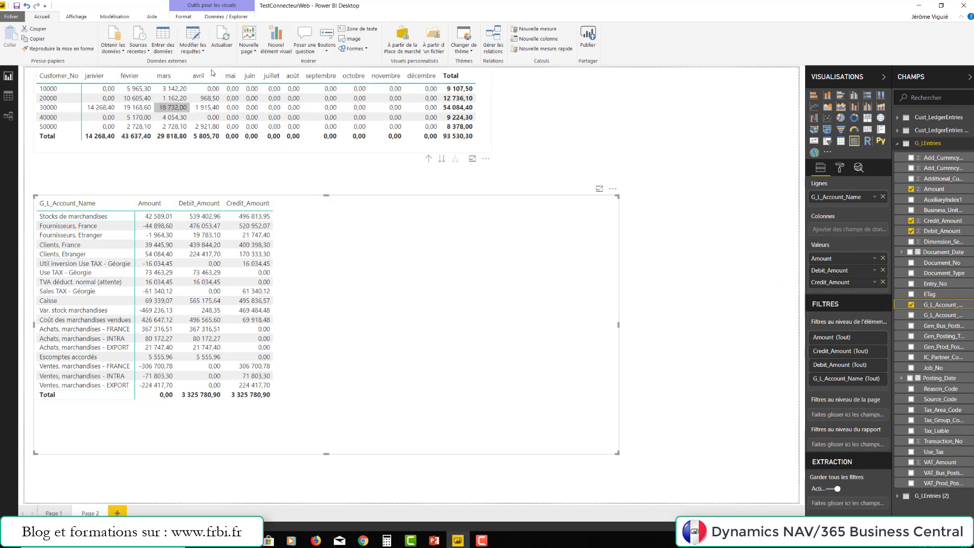
left_click(114, 16)
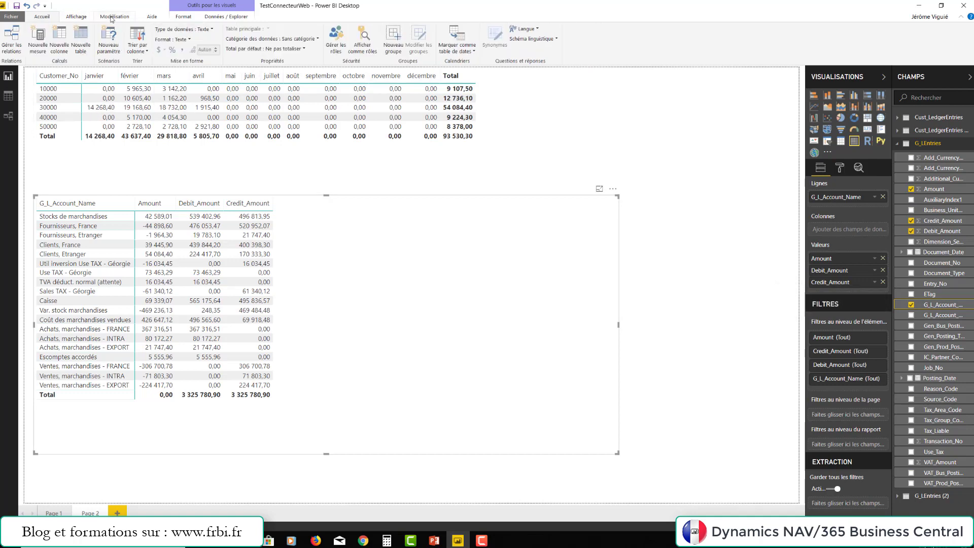
left_click(136, 47)
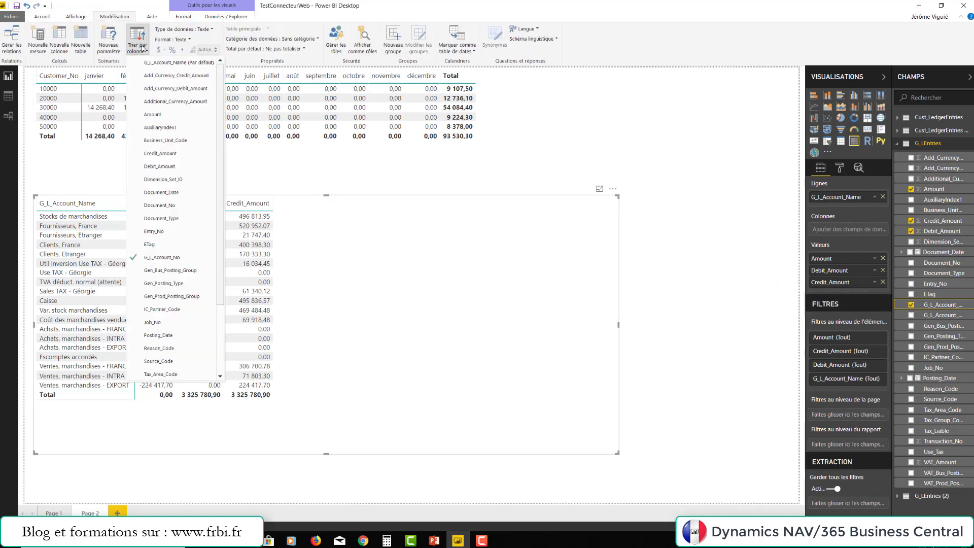
left_click(180, 259)
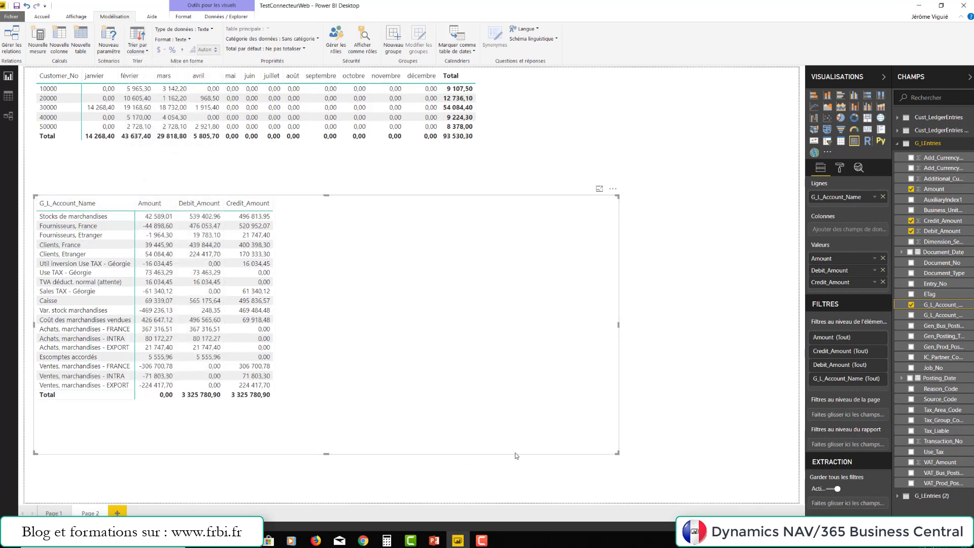
left_click_drag(613, 453, 293, 421)
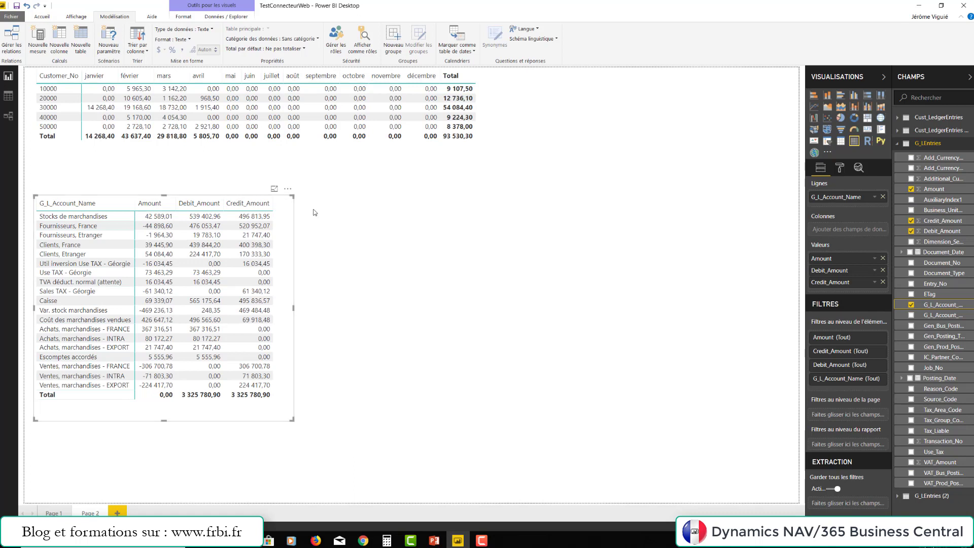
left_click(294, 203)
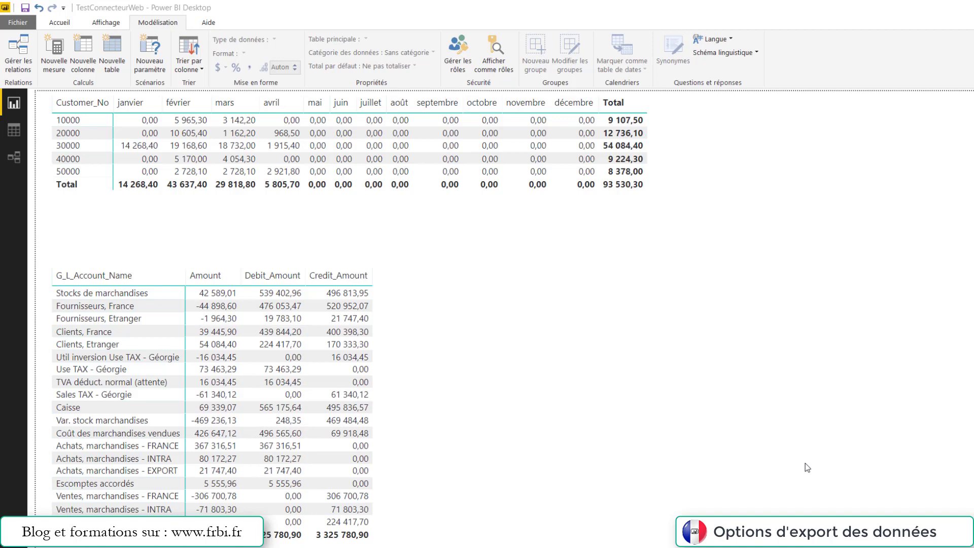
- Examine the data export options in the current file's report settings and close the options dialog
left_click(25, 23)
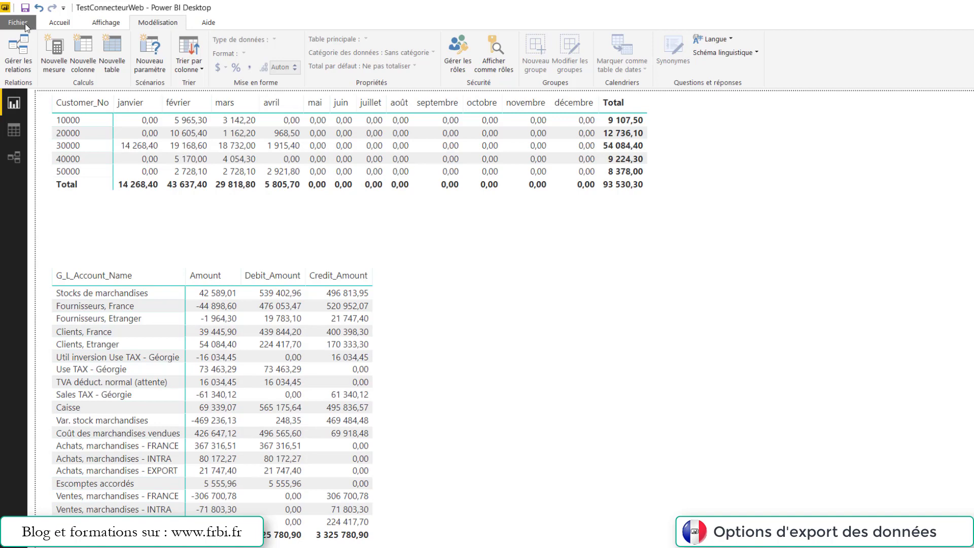
left_click(26, 22)
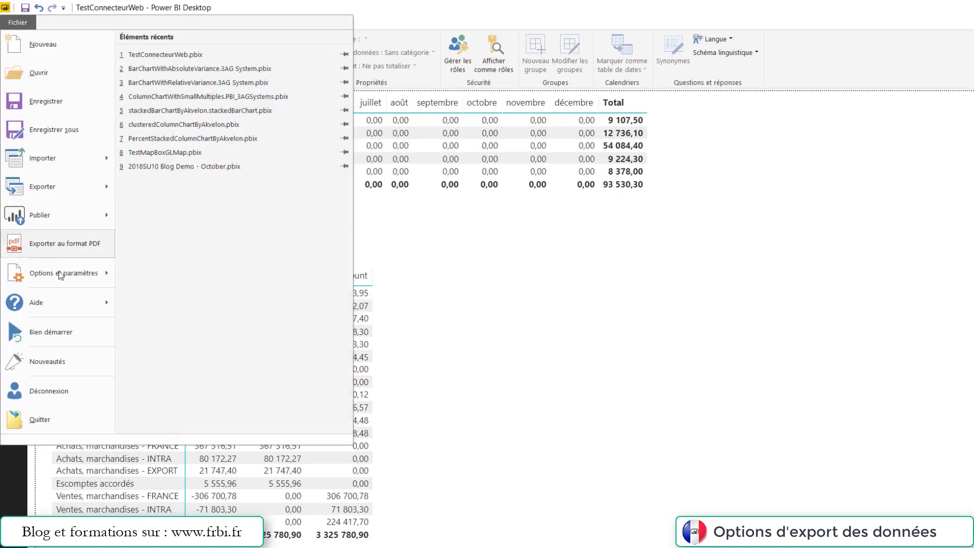
mouse_move(65, 273)
left_click(454, 355)
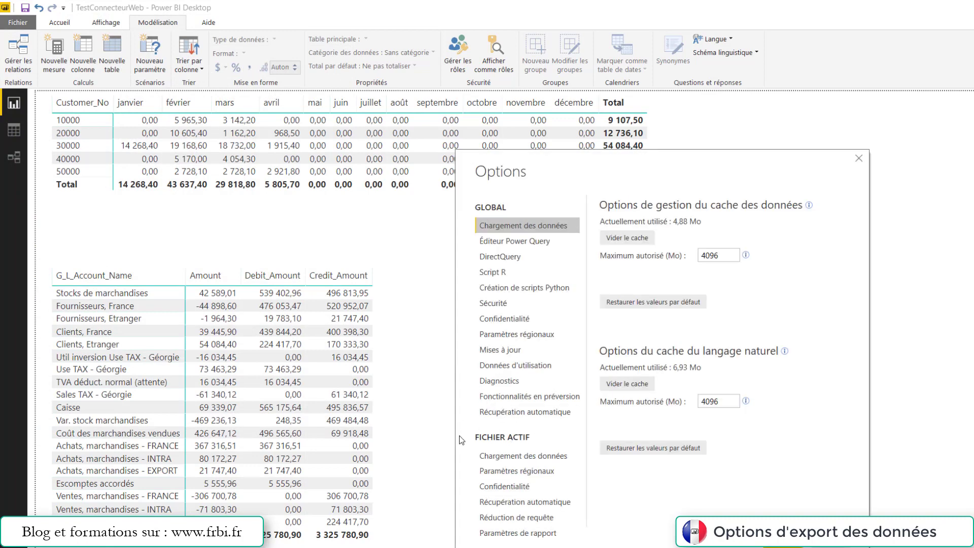
left_click(538, 534)
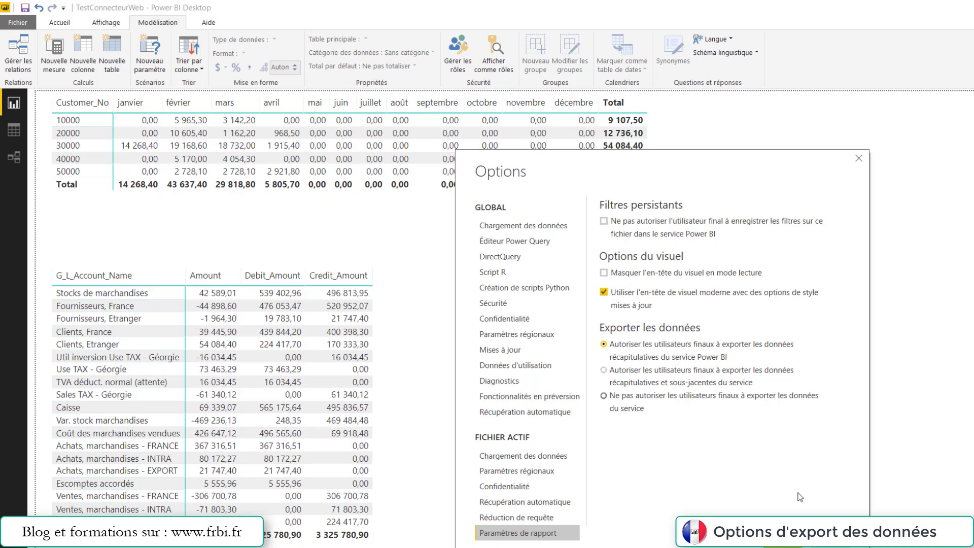
key("Return")
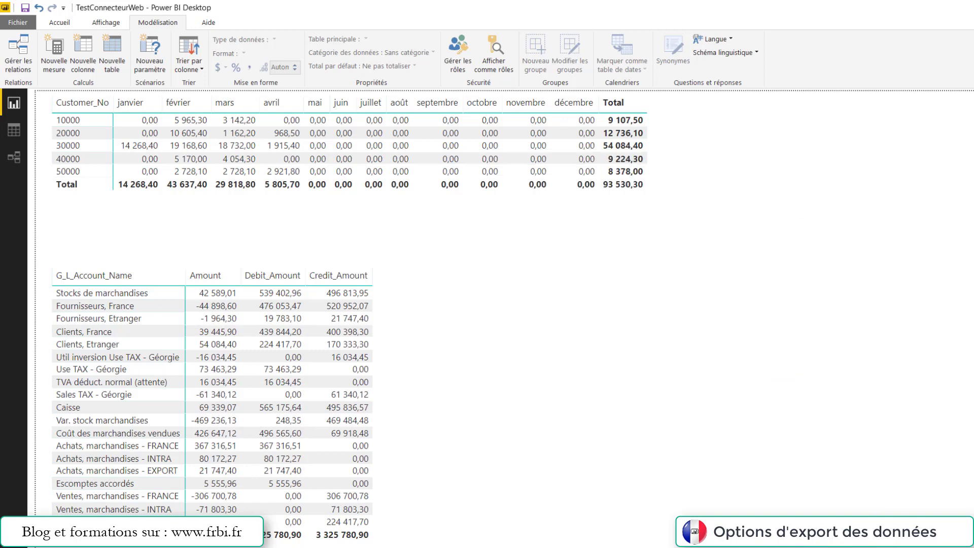